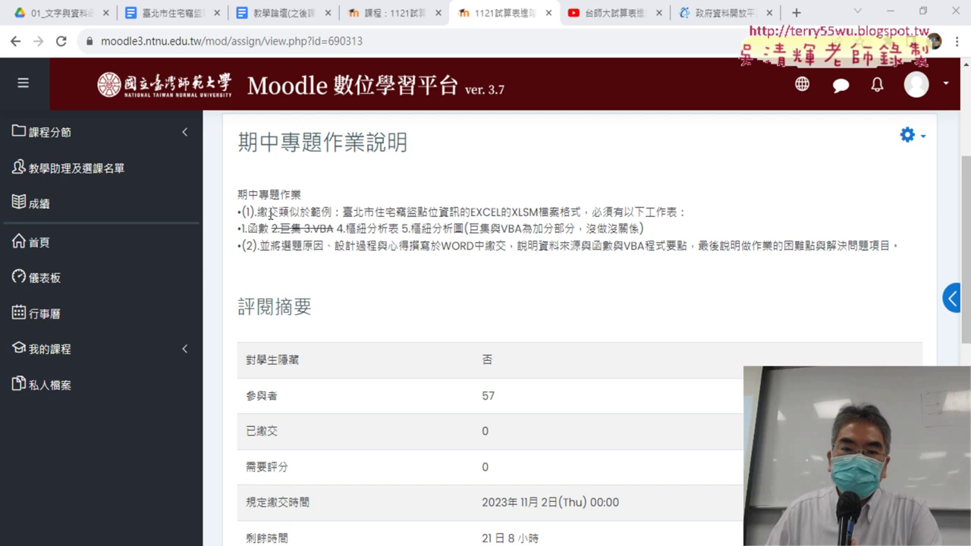
Highlight the example dataset description, the 1.函數 worksheet requirement and the struck-out macro/VBA items
drag(343, 213, 434, 215)
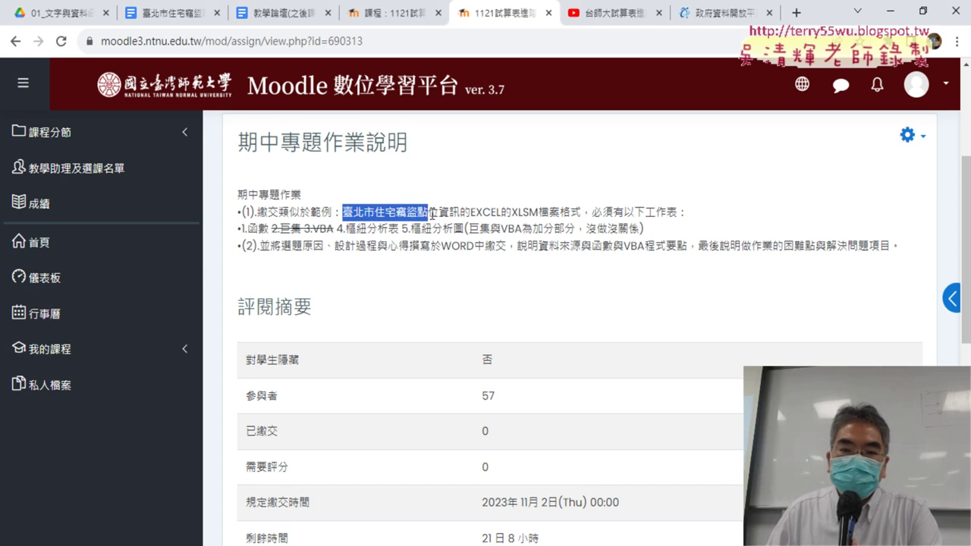
drag(432, 215, 582, 214)
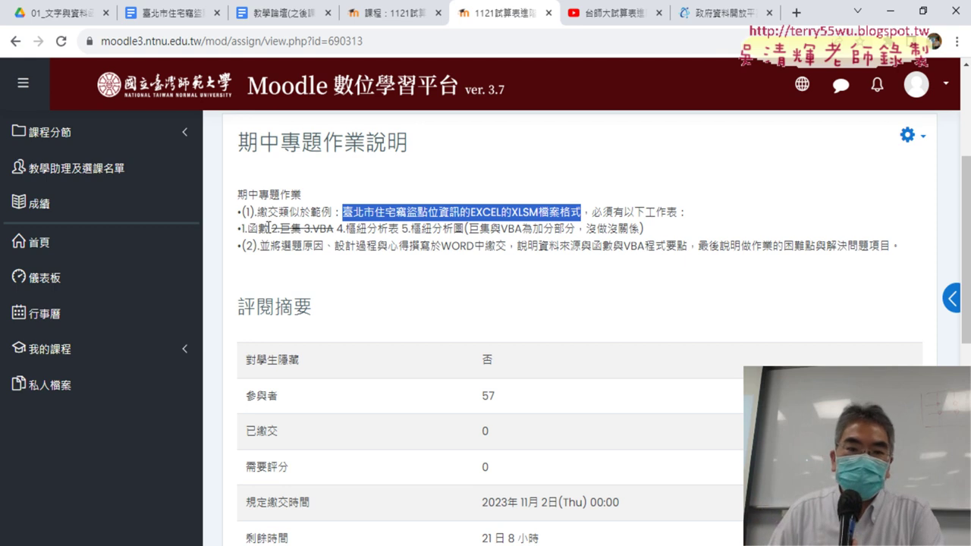
drag(241, 232, 271, 230)
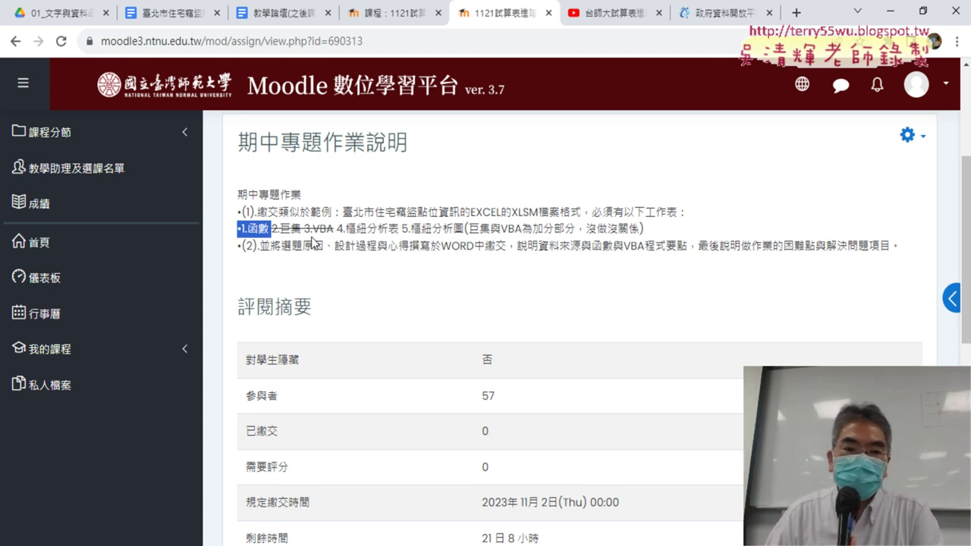
click(296, 233)
drag(270, 230, 320, 228)
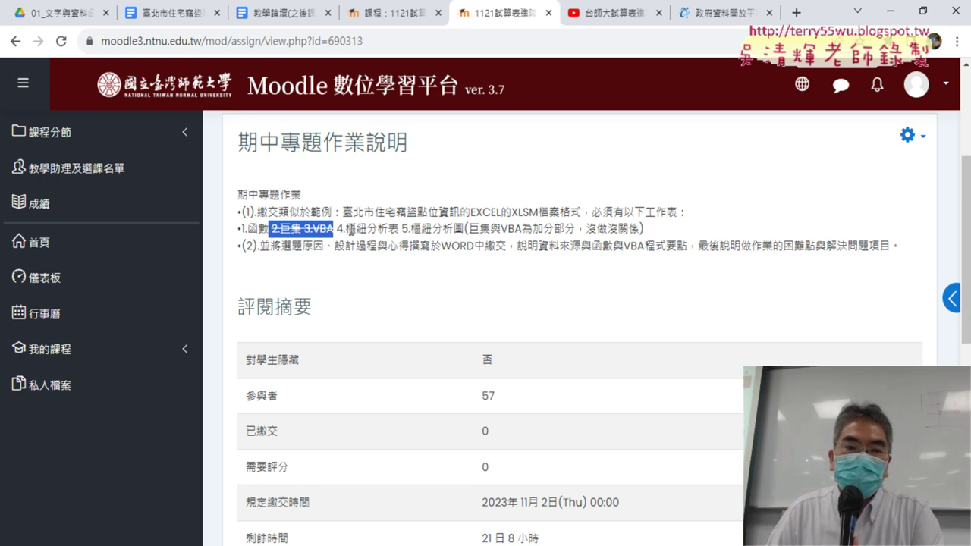
Highlight the pivot table/chart, bonus macro/VBA, topic-reason and difficulties requirements, then go to 政府資料開放平臺
drag(336, 228, 464, 228)
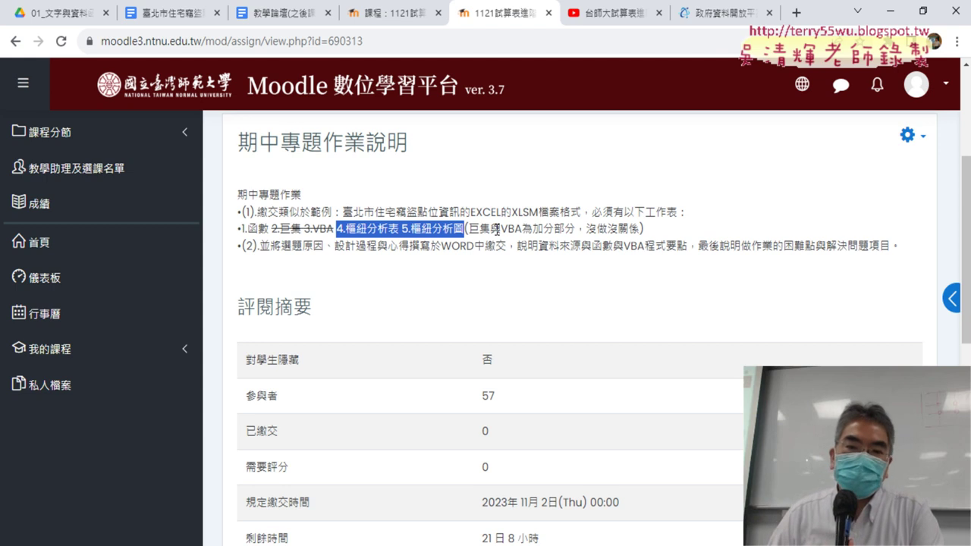
drag(473, 229, 565, 228)
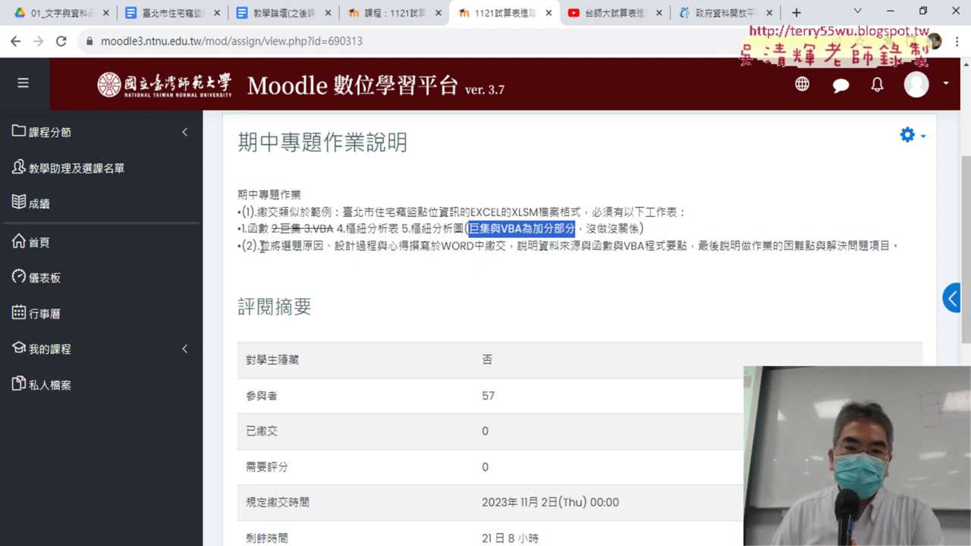
drag(261, 246, 324, 247)
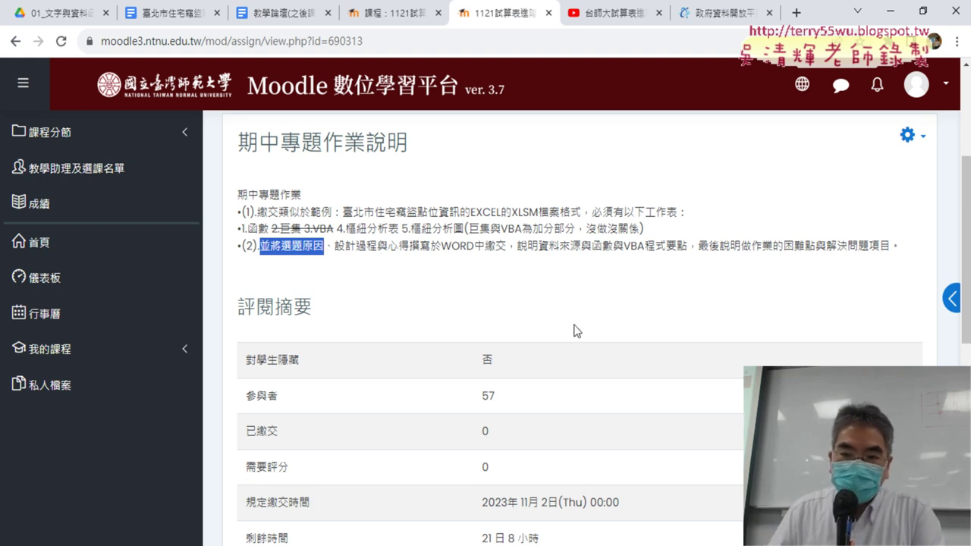
drag(741, 247, 889, 244)
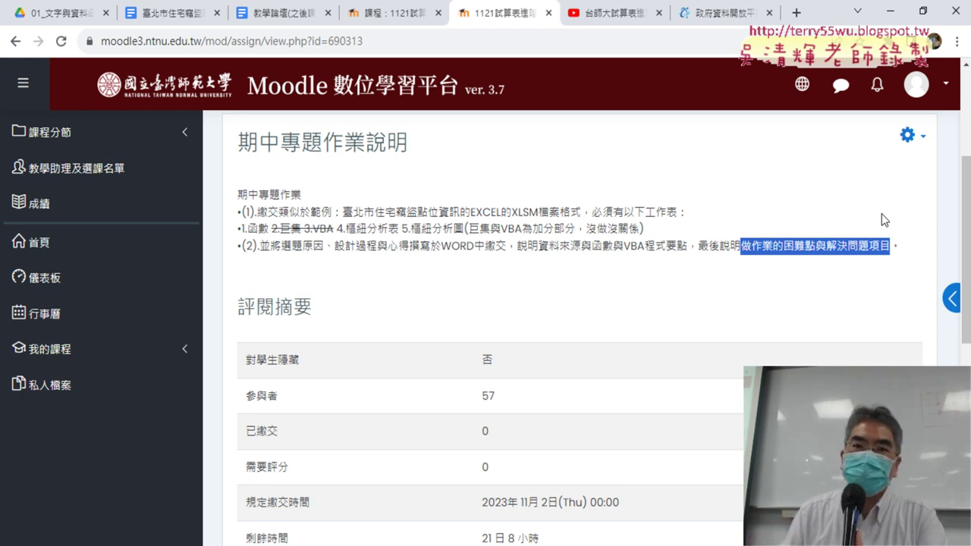
click(706, 15)
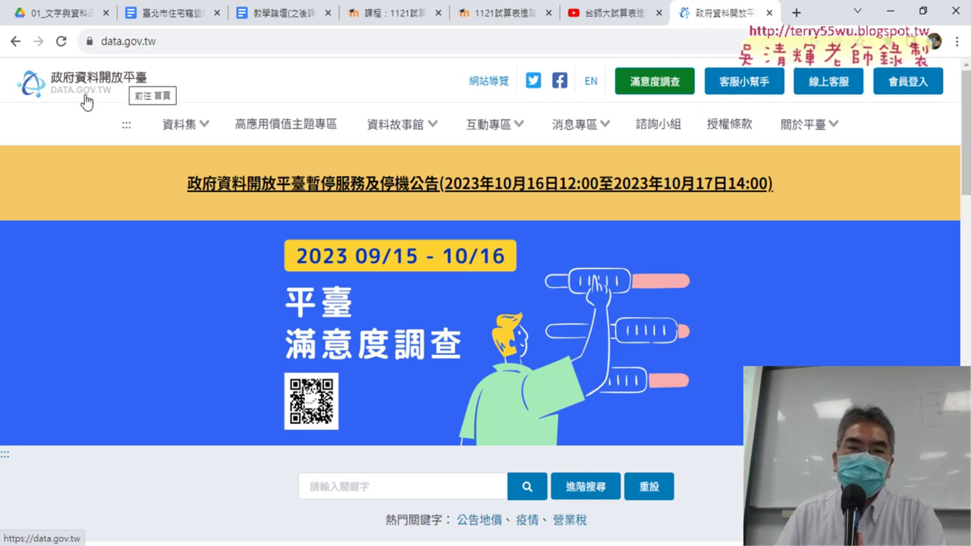
Open the data.gov.tw 資料集 menu and circle its 全部資料集瀏覽 option
scroll(130, 246, down, 6)
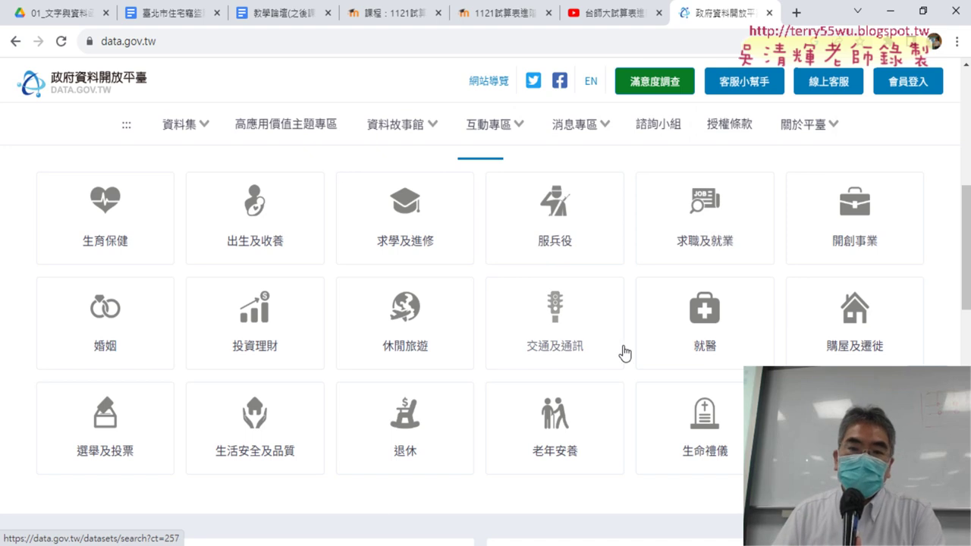
scroll(624, 349, up, 5)
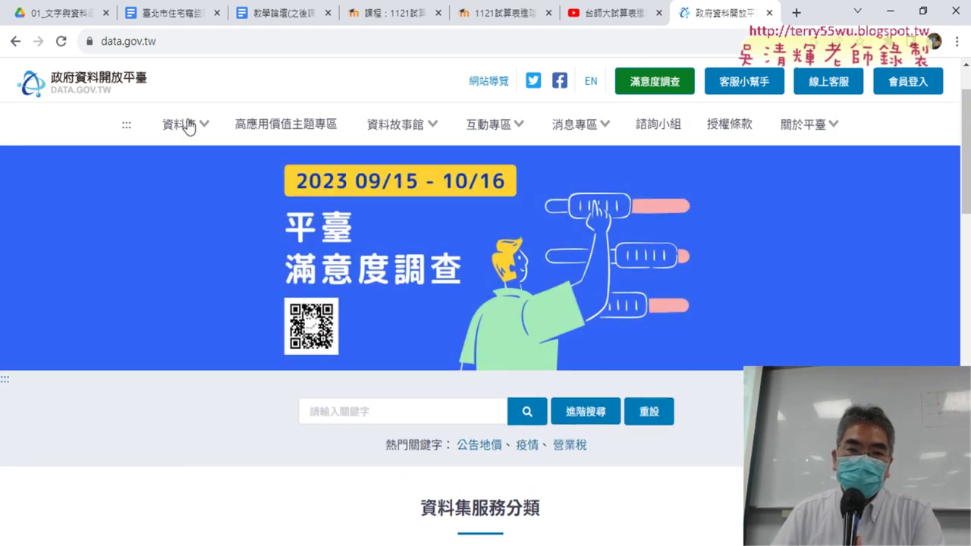
click(181, 129)
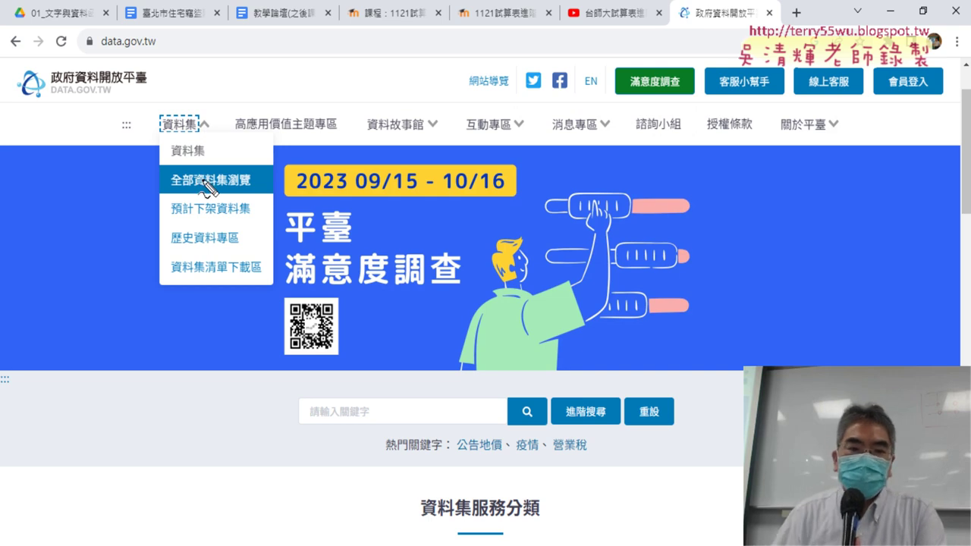
drag(264, 197, 167, 165)
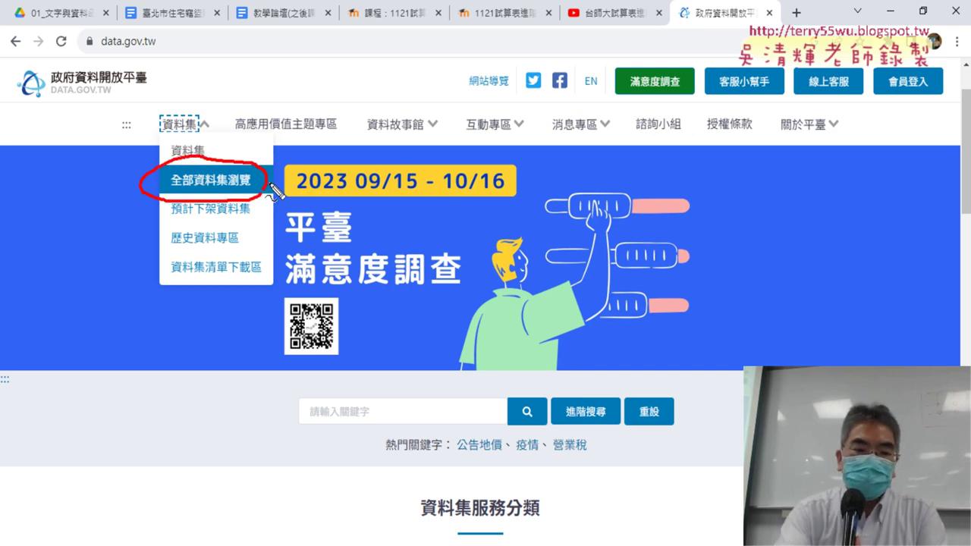
key(Escape)
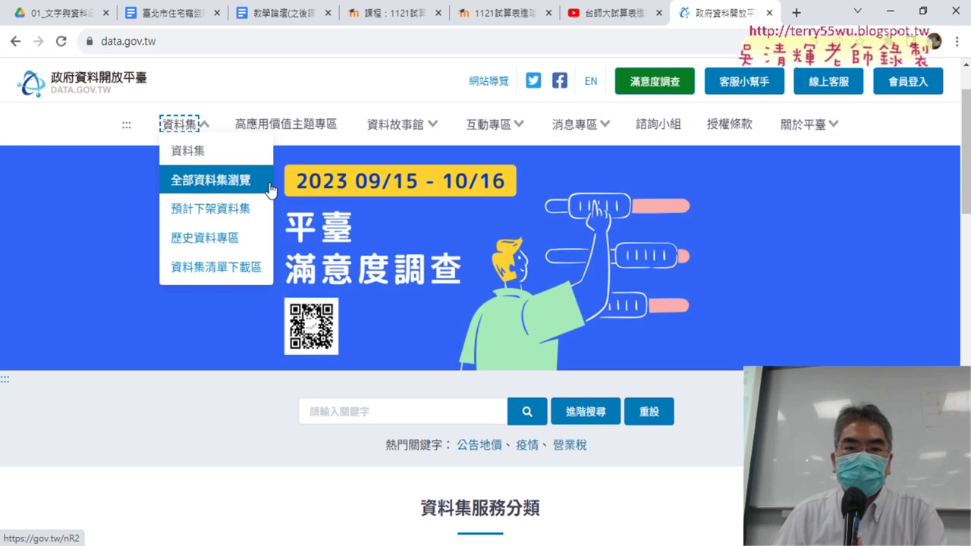
Open the 全部資料集瀏覽 listing of all 55,319 datasets
click(235, 180)
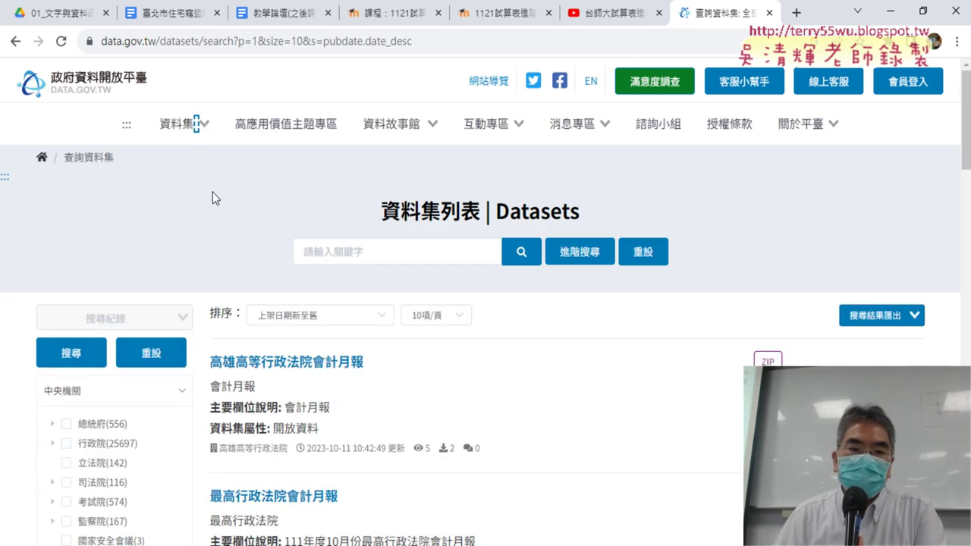
click(192, 127)
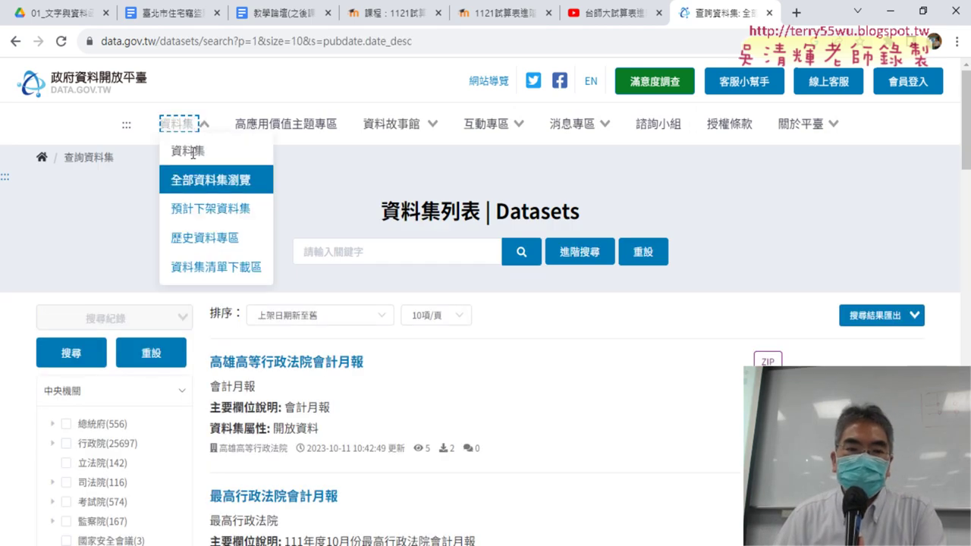
click(79, 247)
scroll(34, 260, down, 3)
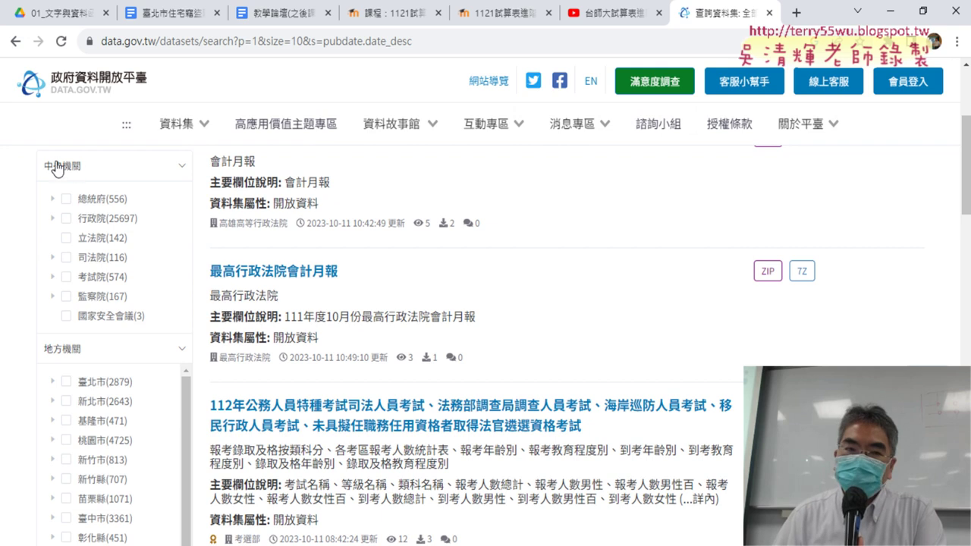
scroll(36, 352, down, 5)
Scroll to the 檔案格式 filter and circle the CSV(43059) option
scroll(167, 357, down, 2)
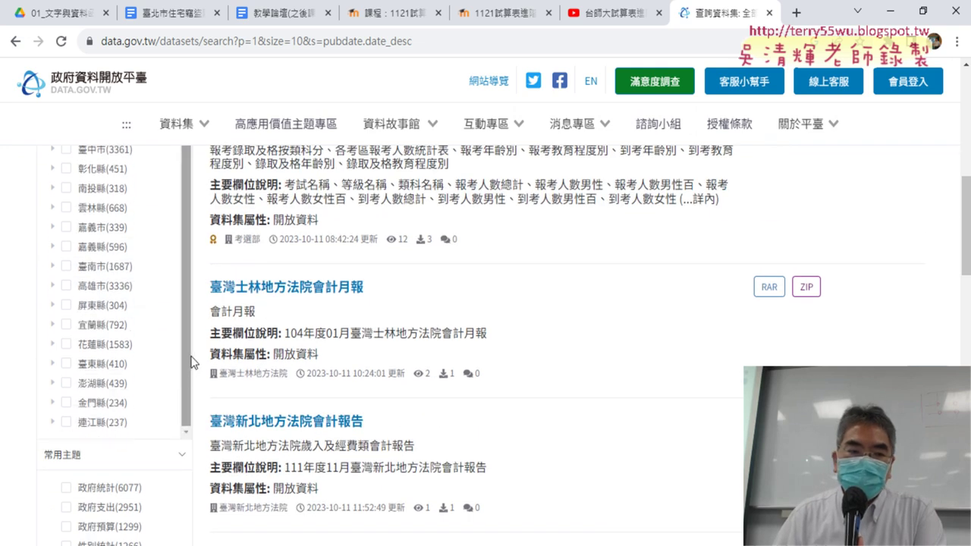
scroll(216, 352, down, 3)
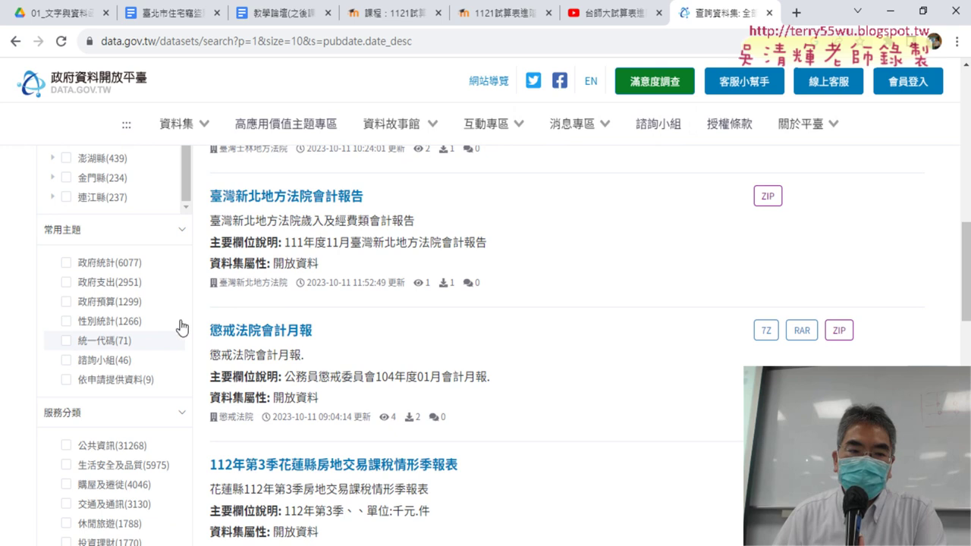
scroll(168, 398, down, 3)
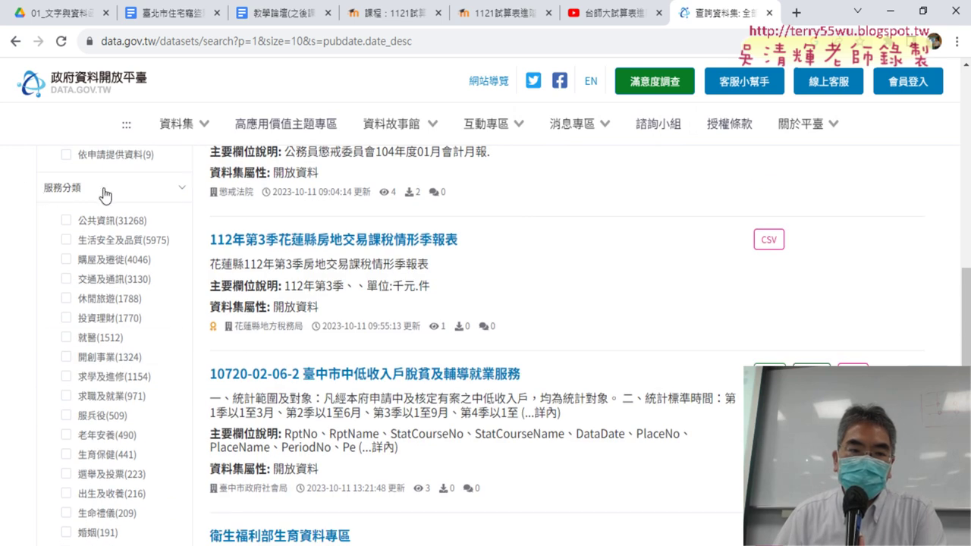
scroll(174, 338, down, 2)
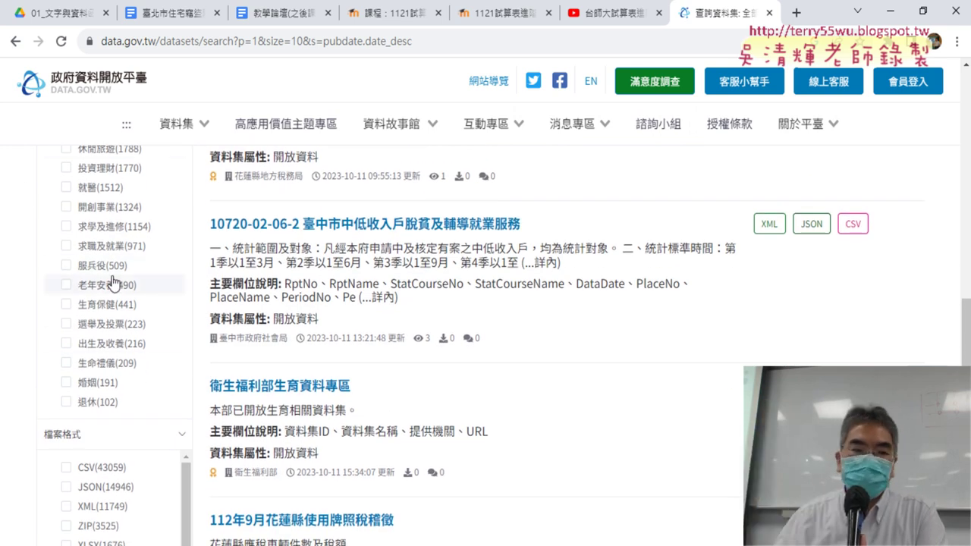
scroll(201, 334, down, 2)
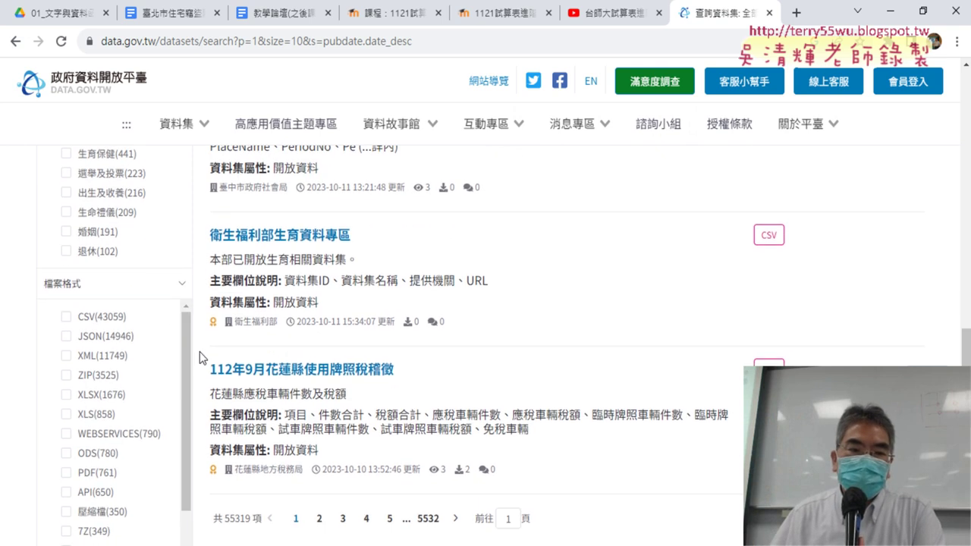
scroll(197, 349, down, 1)
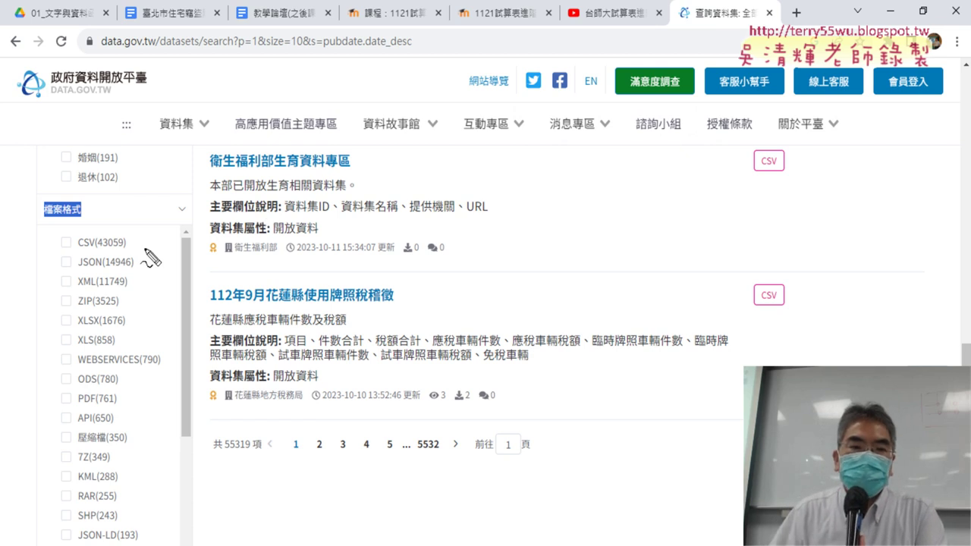
drag(46, 255, 97, 235)
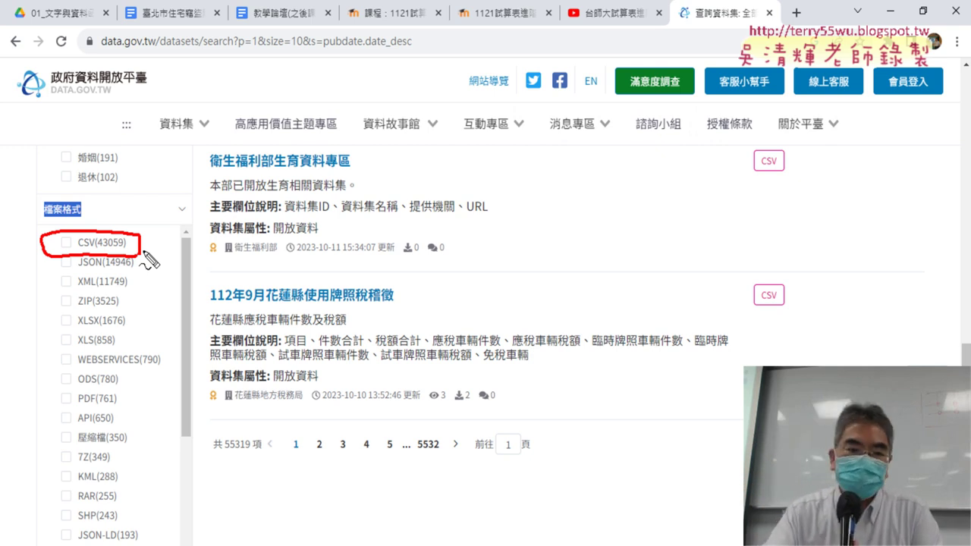
key(Escape)
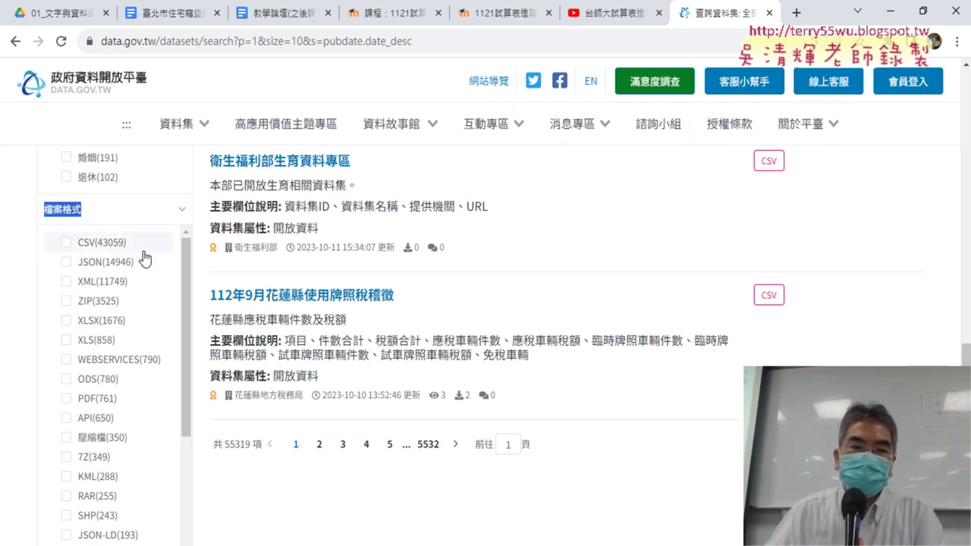
Toggle the CSV(43059) filter off again, then show the 排序 sort options
click(142, 246)
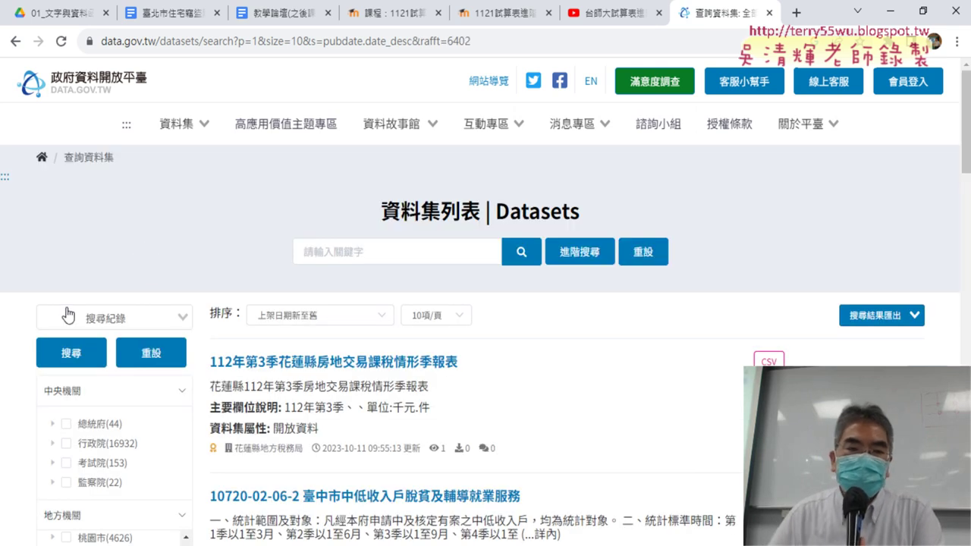
scroll(147, 278, down, 5)
scroll(147, 278, down, 5)
scroll(271, 286, down, 5)
scroll(211, 334, down, 5)
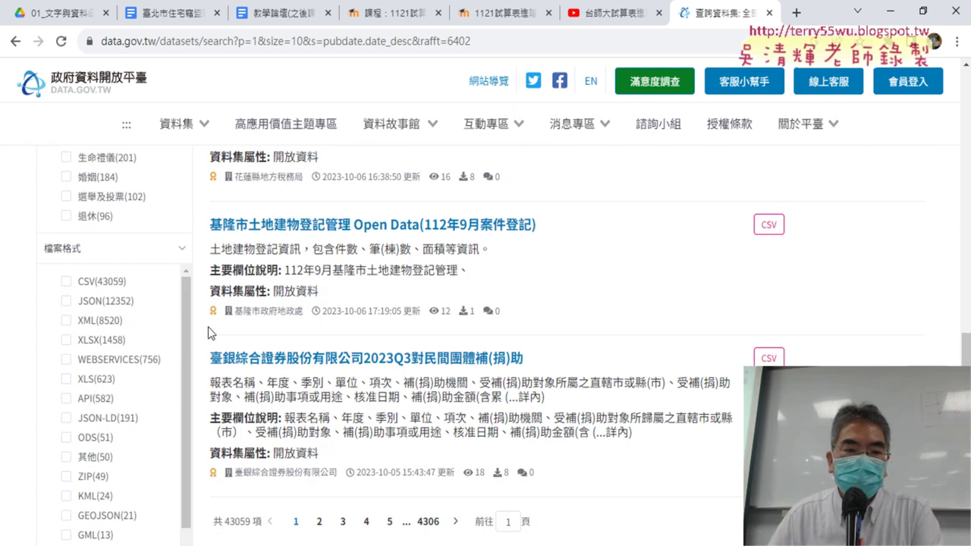
click(124, 262)
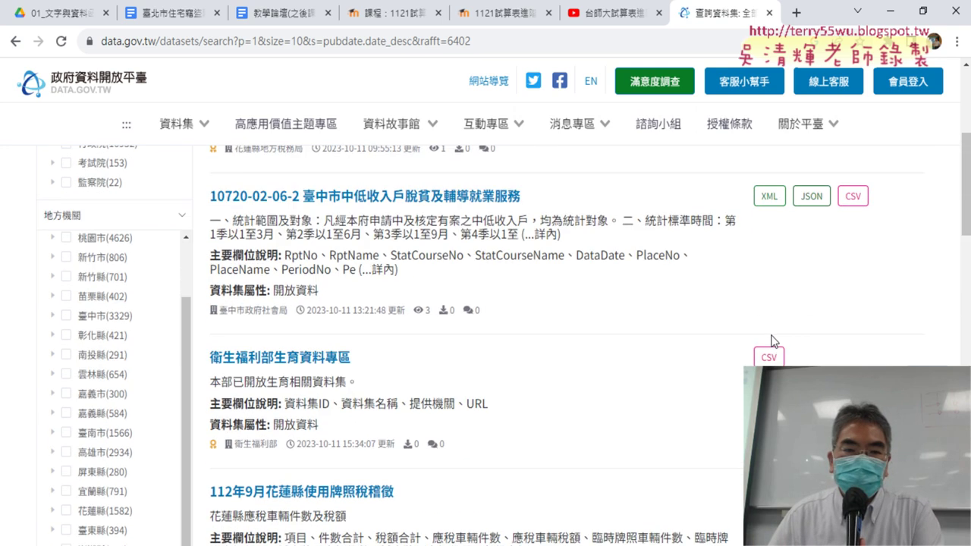
scroll(771, 341, up, 4)
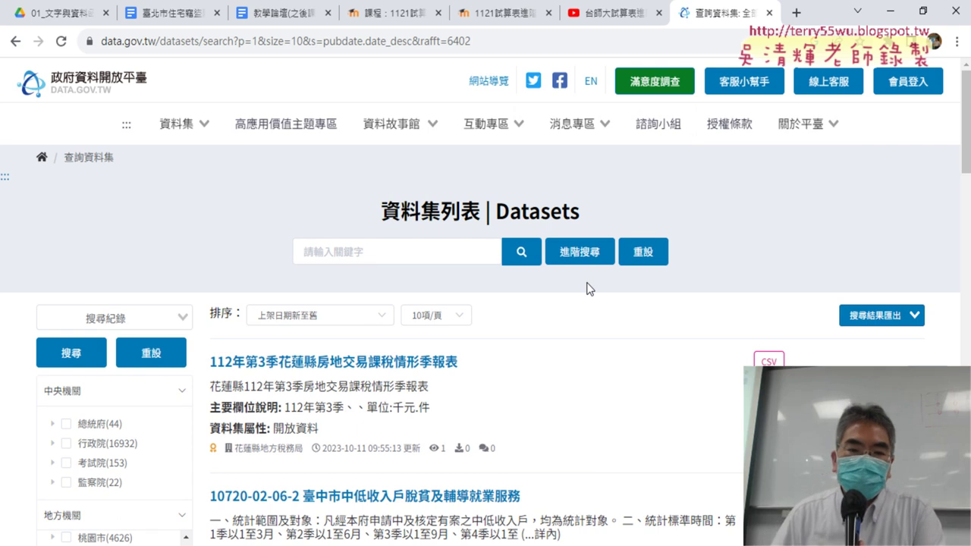
click(353, 326)
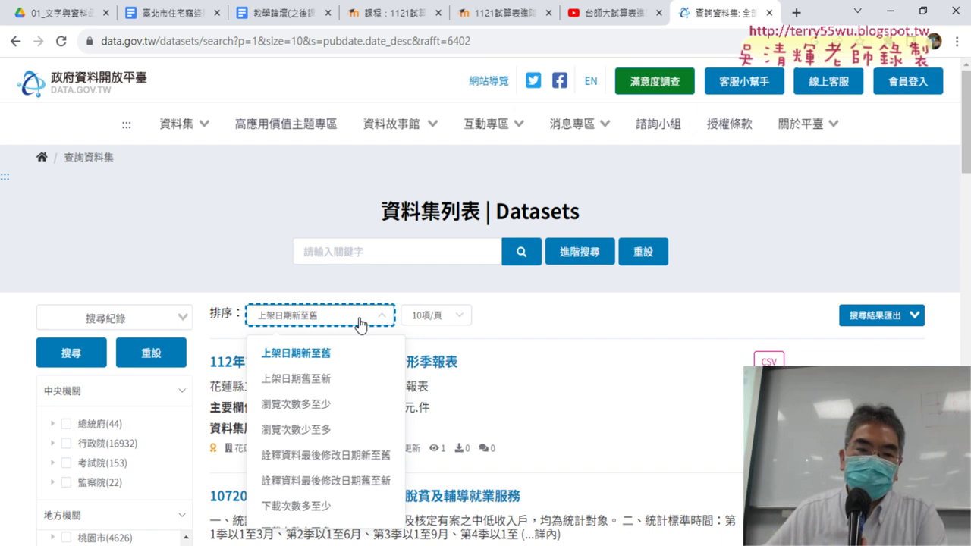
Sort datasets by 瀏覽次數多至少 and highlight top titles such as 中央銀行資產負債統計表
click(329, 408)
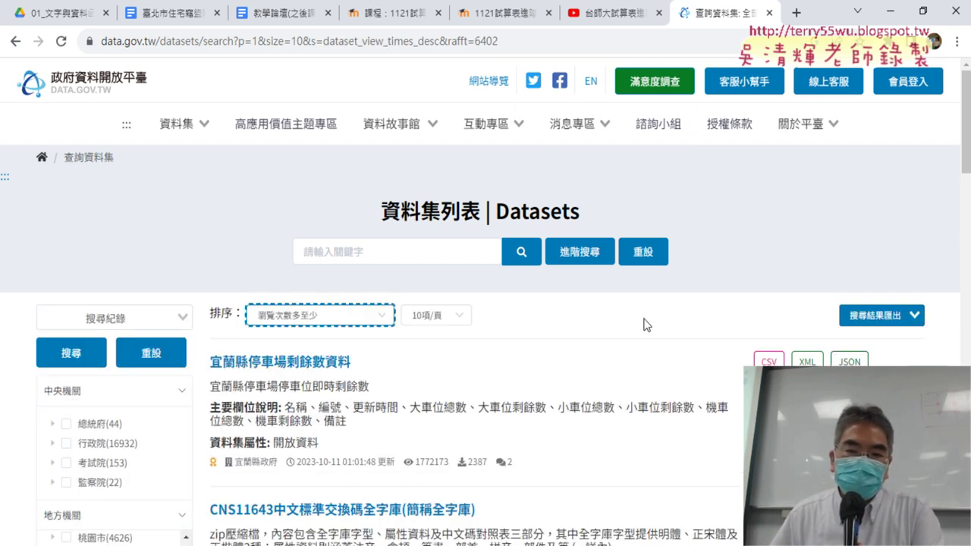
scroll(645, 325, down, 2)
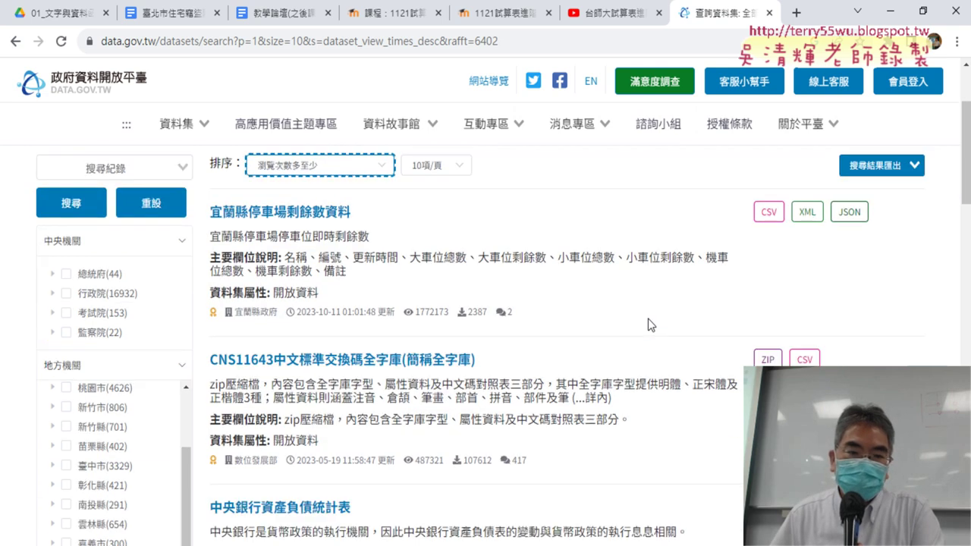
drag(207, 213, 300, 214)
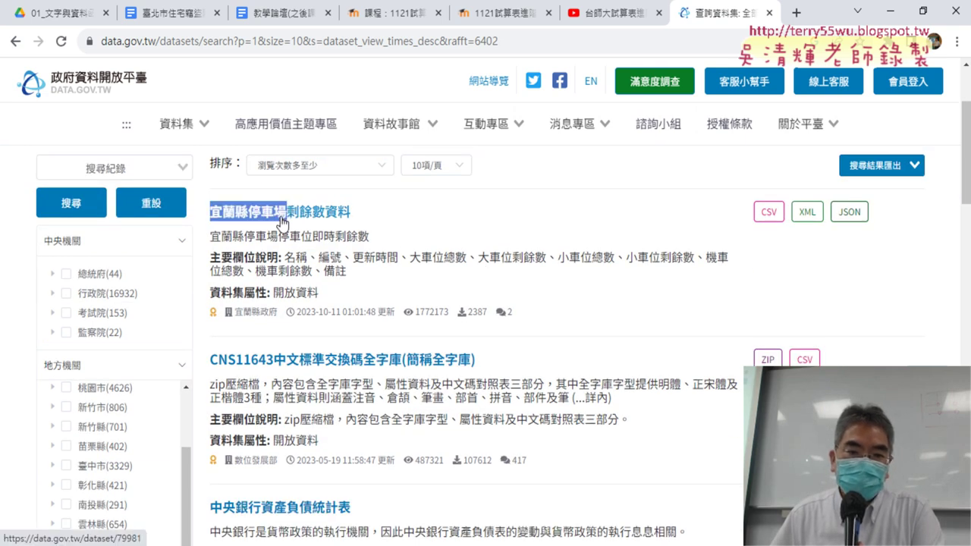
scroll(282, 221, down, 2)
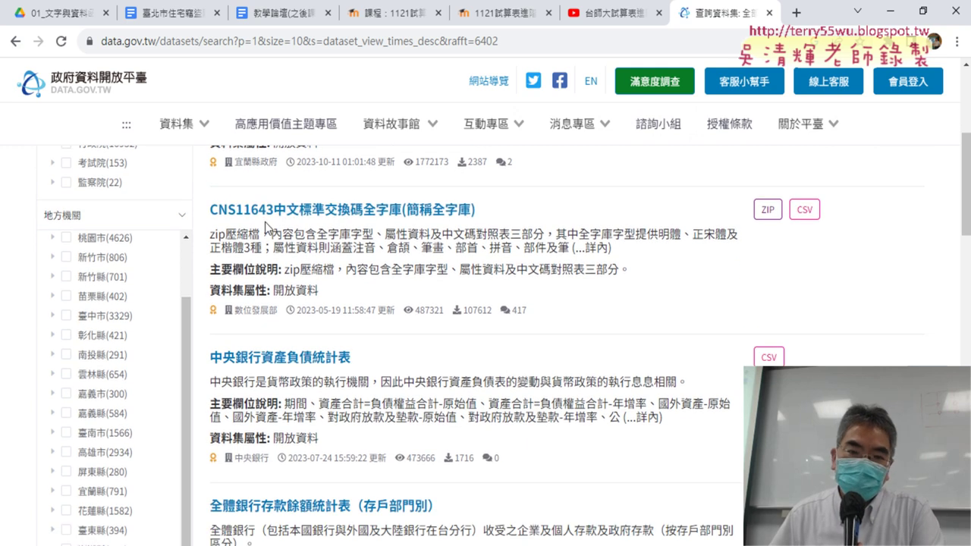
scroll(519, 278, down, 2)
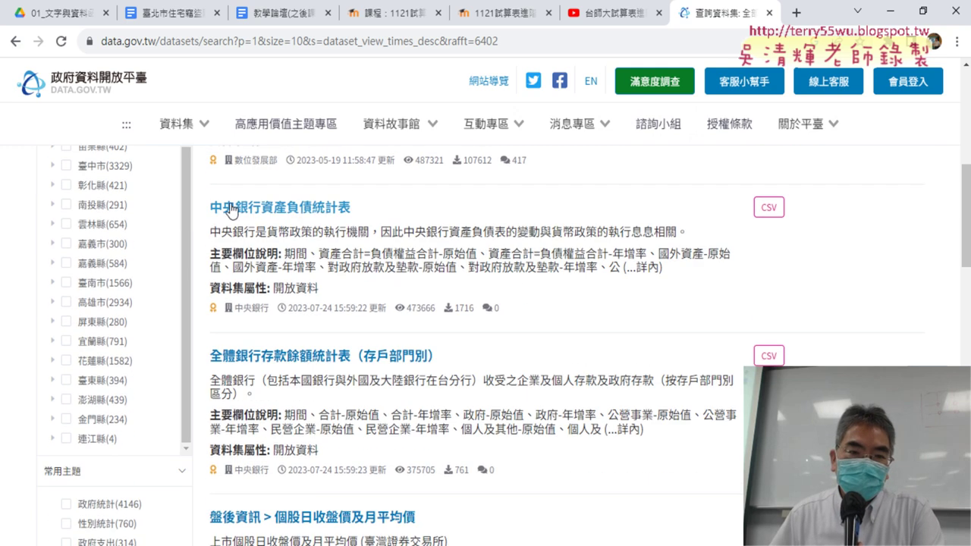
drag(209, 208, 370, 219)
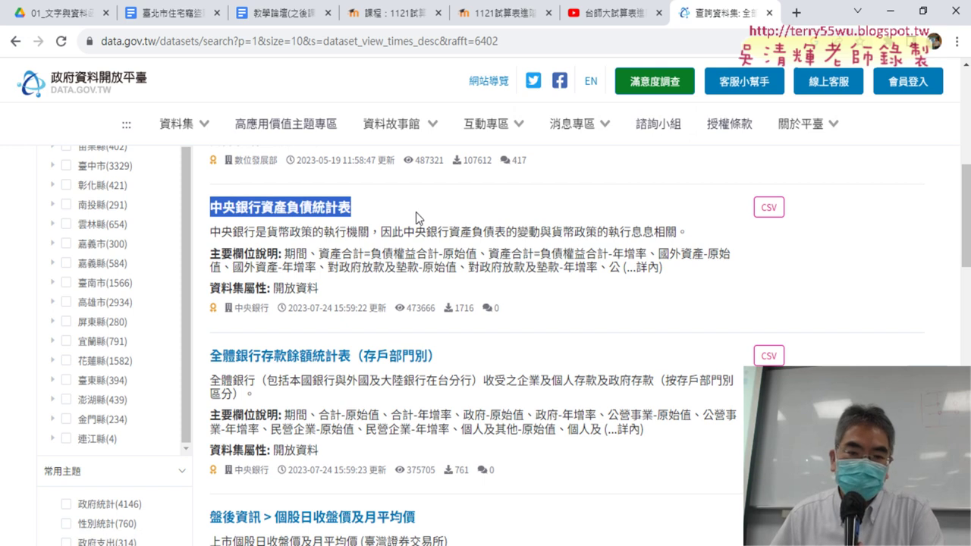
scroll(416, 218, down, 3)
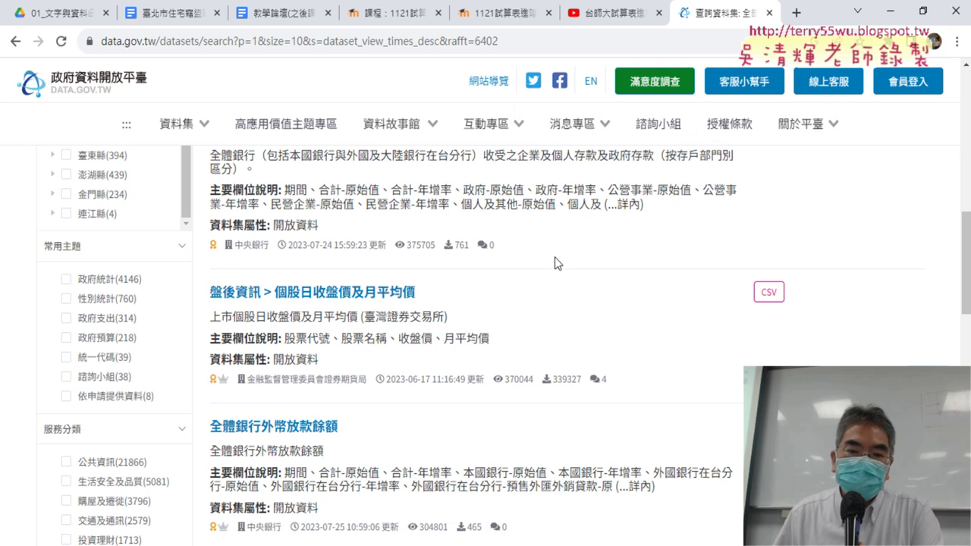
scroll(577, 266, down, 3)
scroll(592, 270, down, 3)
scroll(619, 278, down, 2)
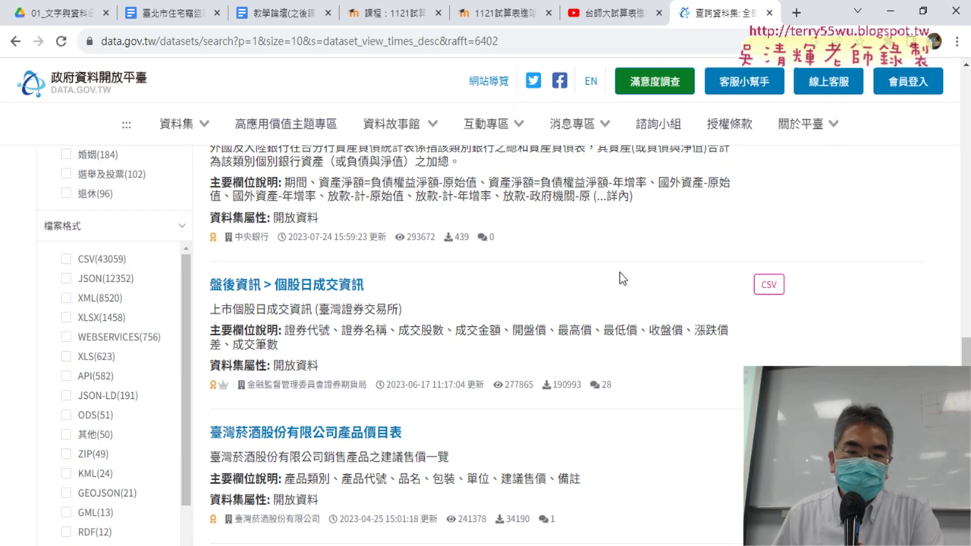
scroll(620, 279, down, 2)
scroll(555, 306, down, 1)
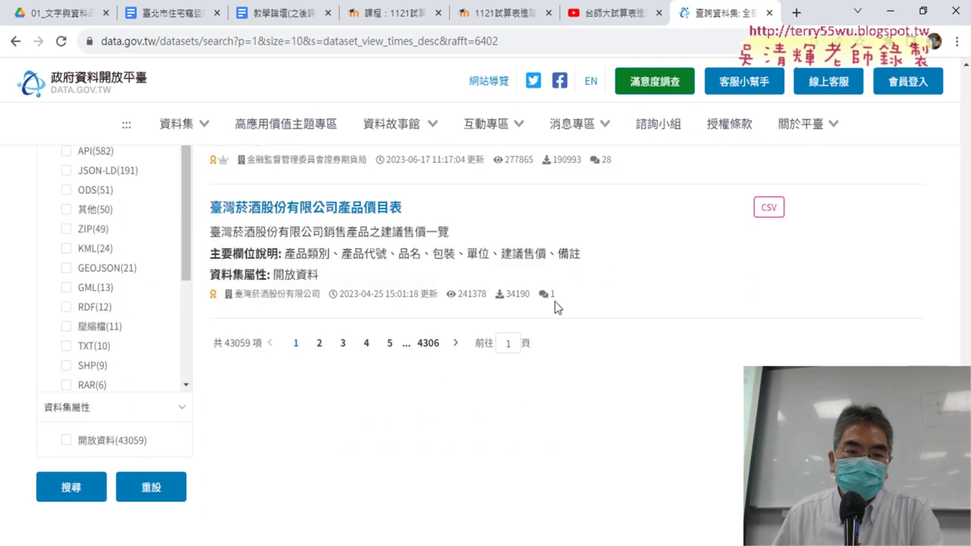
On page 2, highlight the 各鄉鎮市區人口密度 and iTaiwan hotspot dataset titles
click(320, 343)
scroll(644, 344, down, 2)
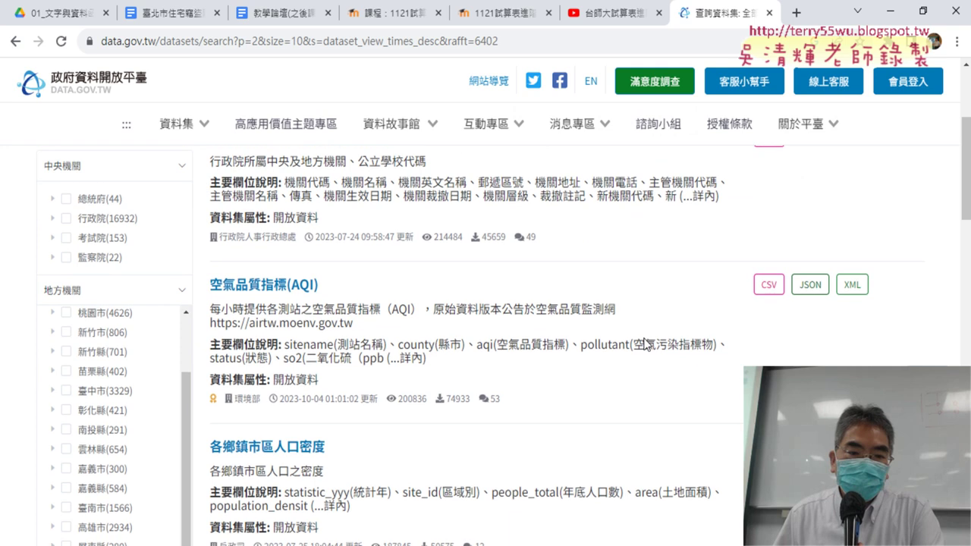
scroll(643, 343, down, 1)
scroll(645, 337, down, 2)
scroll(645, 340, down, 1)
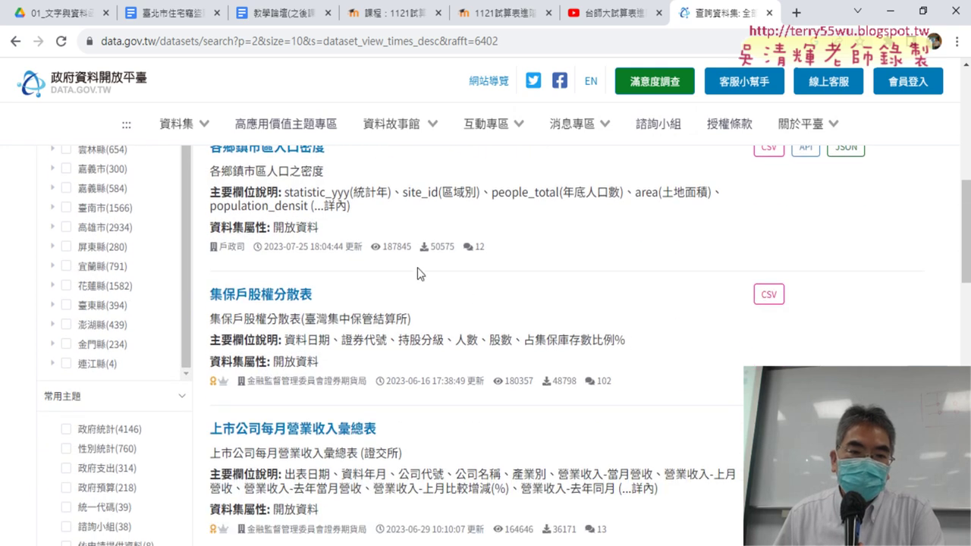
scroll(420, 274, up, 1)
drag(202, 226, 328, 225)
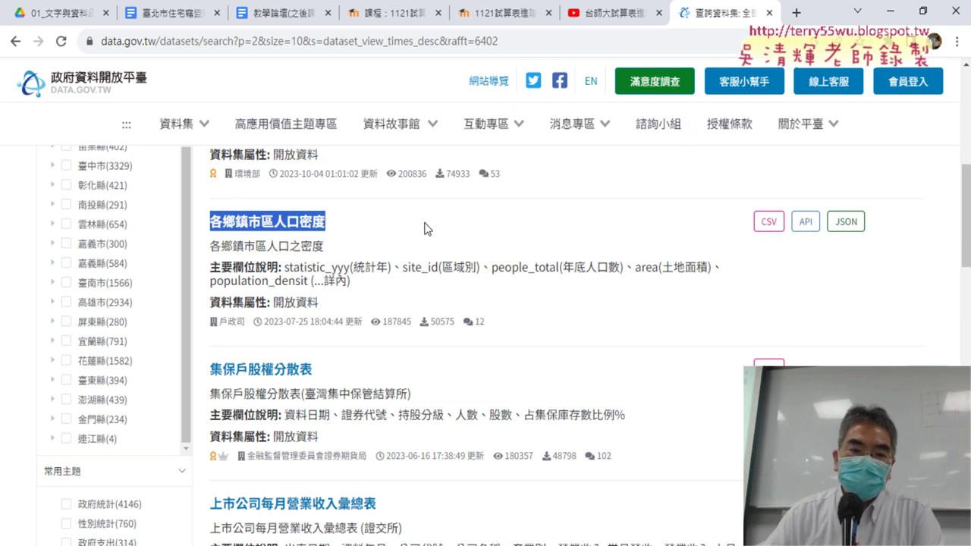
scroll(448, 227, down, 2)
scroll(493, 218, down, 2)
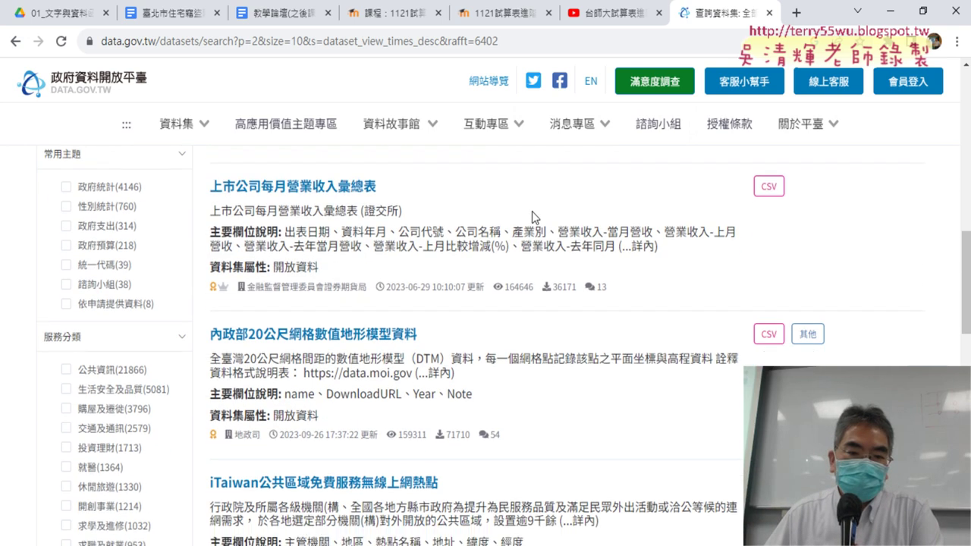
scroll(540, 212, down, 2)
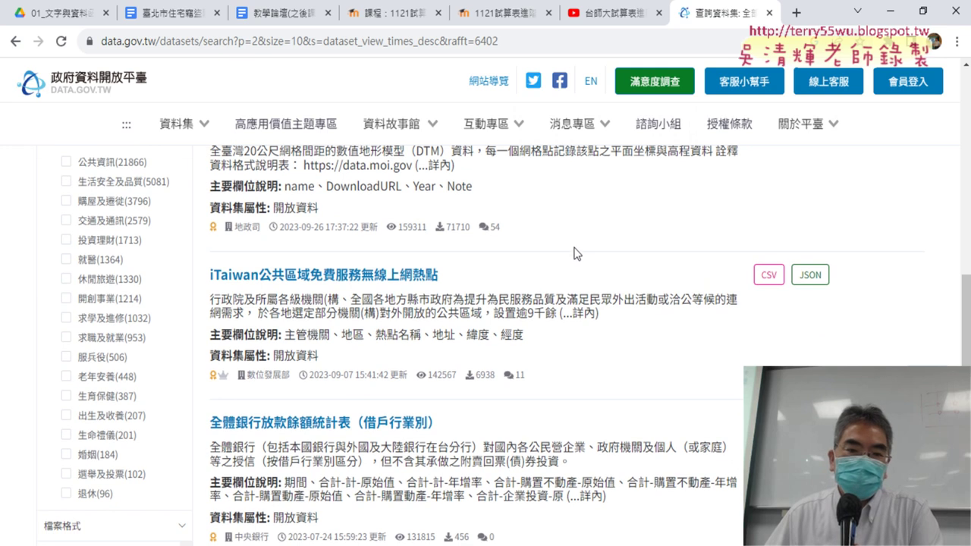
drag(209, 275, 529, 274)
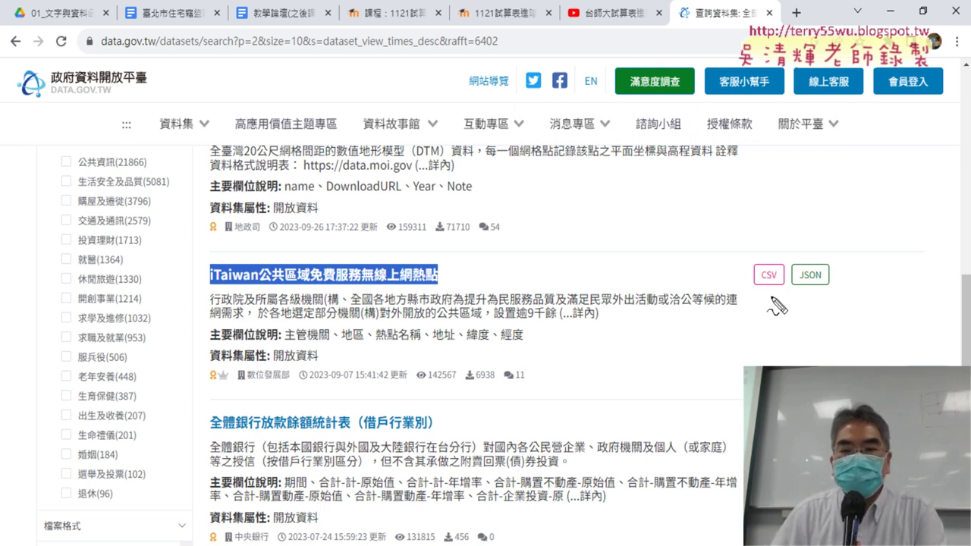
drag(778, 292, 777, 263)
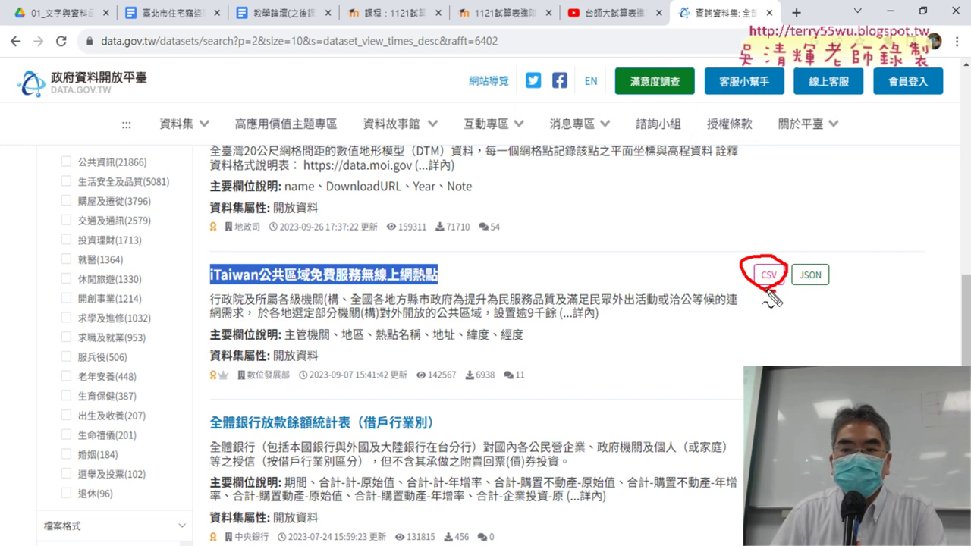
drag(834, 295, 799, 297)
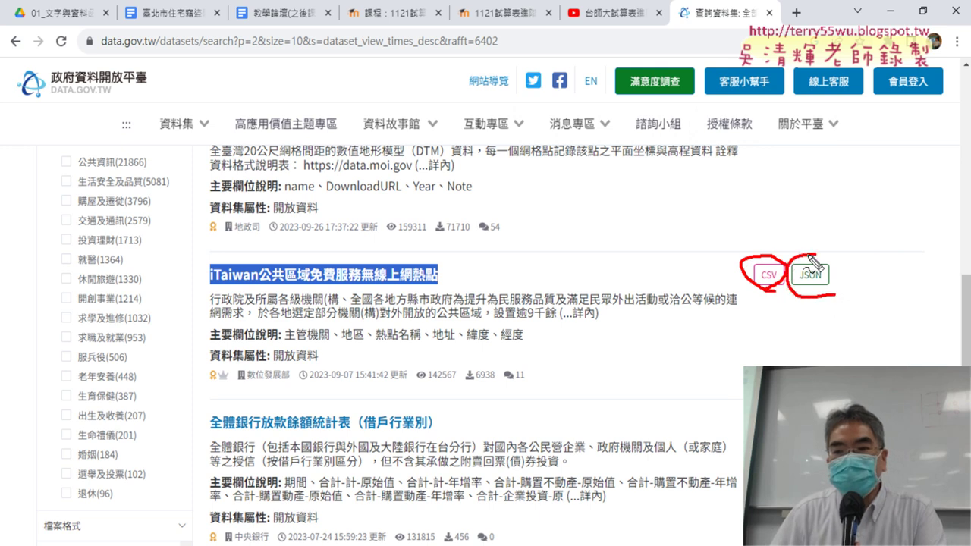
drag(911, 180, 819, 252)
mouse_move(846, 201)
mouse_down()
mouse_move(823, 258)
mouse_move(871, 252)
mouse_up()
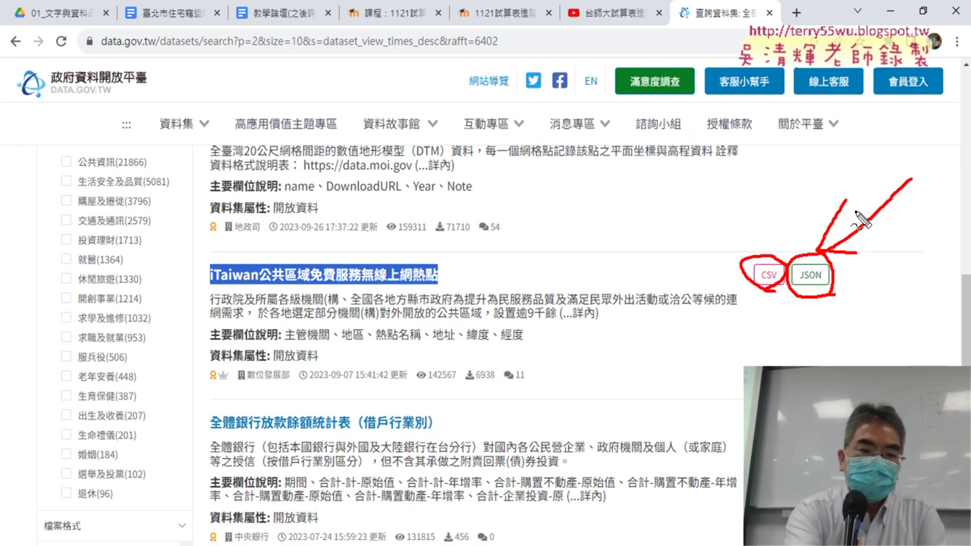
key(Escape)
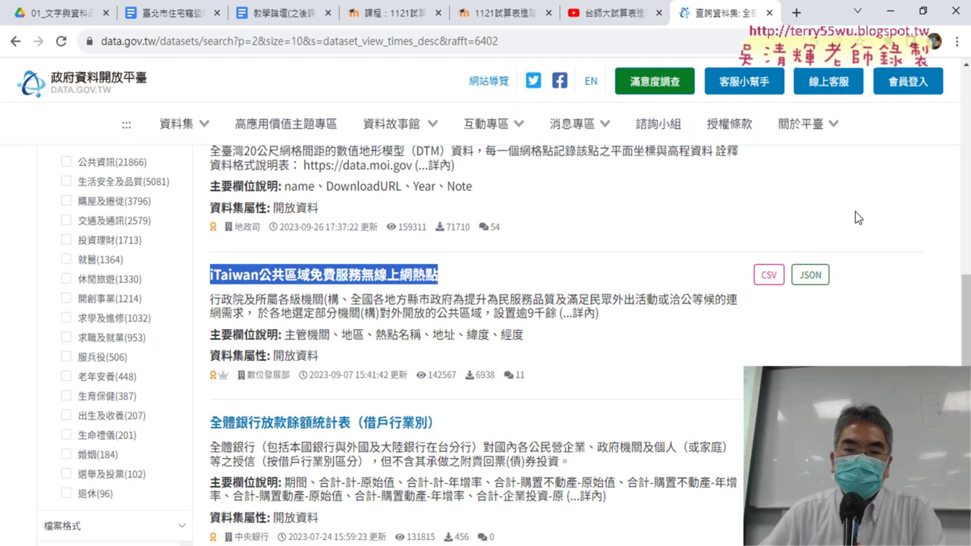
Open the iTaiwan hotspot dataset's detail page
click(396, 280)
scroll(585, 228, down, 2)
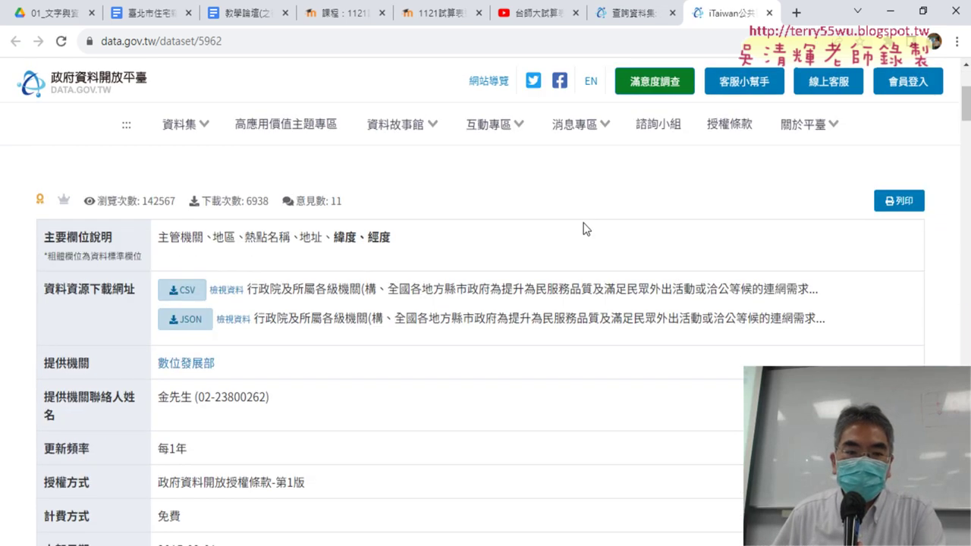
scroll(584, 228, down, 1)
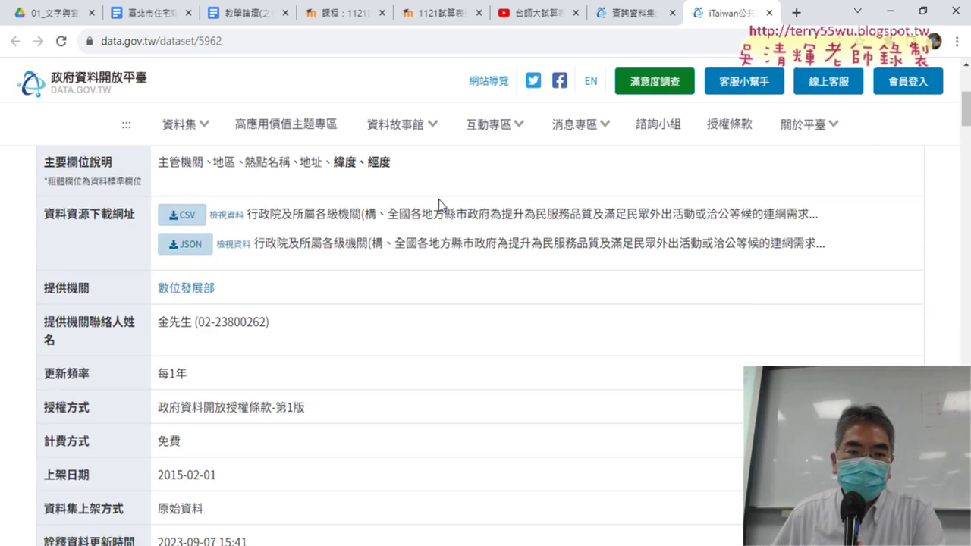
Download the hotspot list as CSV, view it in Excel, then close it
click(179, 220)
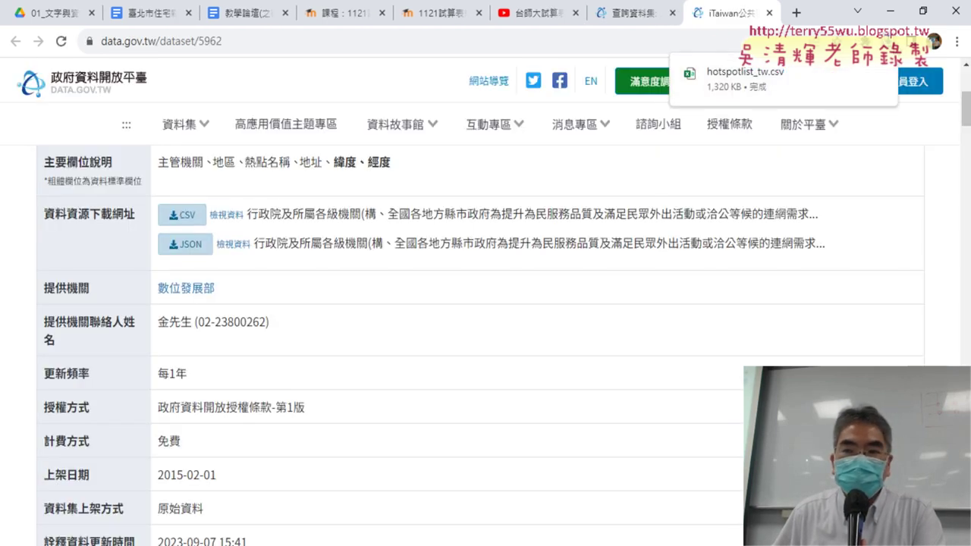
click(777, 80)
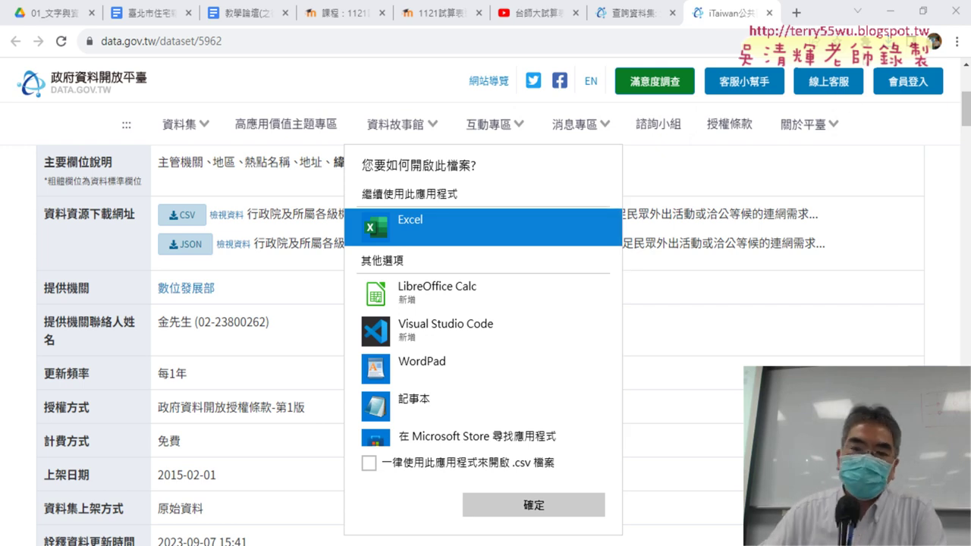
click(531, 507)
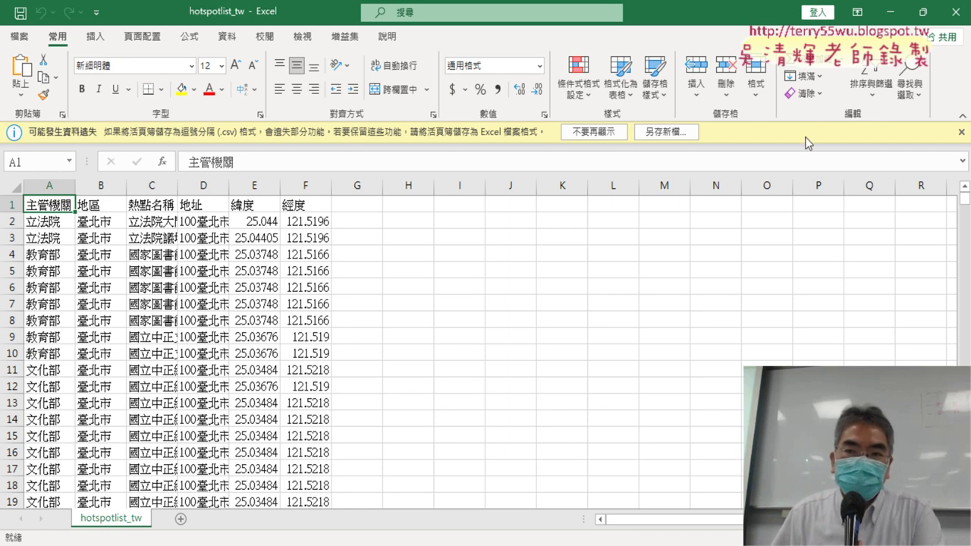
click(956, 11)
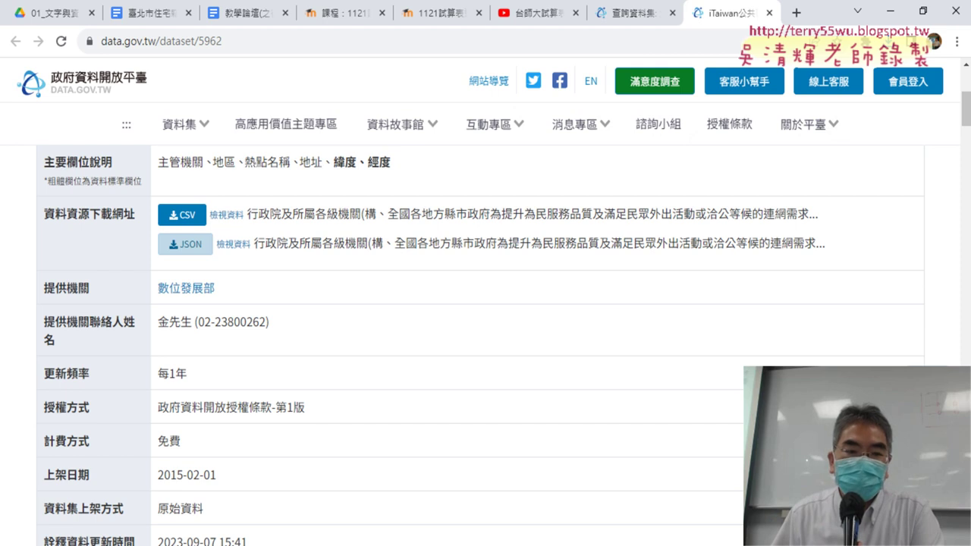
Launch Excel from the Start menu, create blank workbook 活頁簿1, and show the Data tab
key(super)
scroll(93, 373, down, 5)
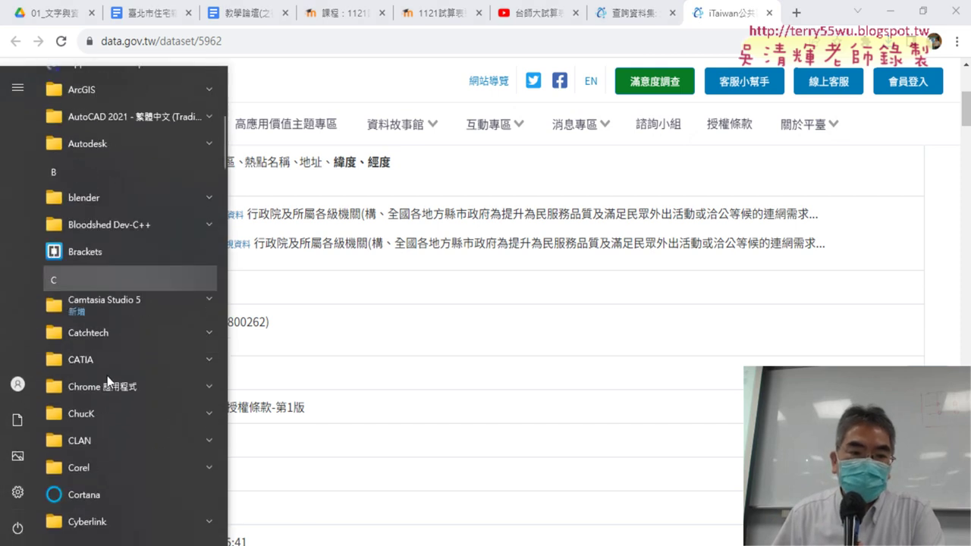
scroll(107, 376, down, 3)
scroll(119, 380, down, 3)
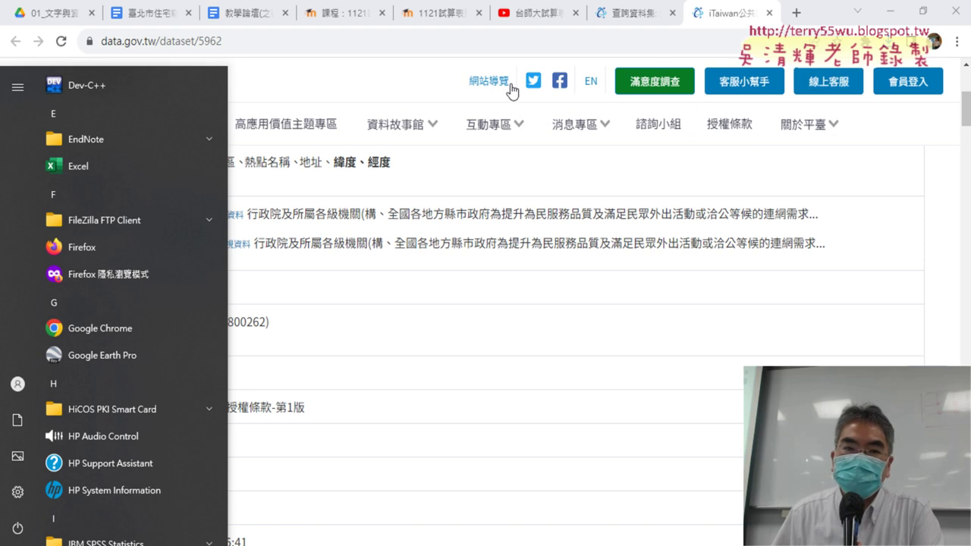
click(120, 167)
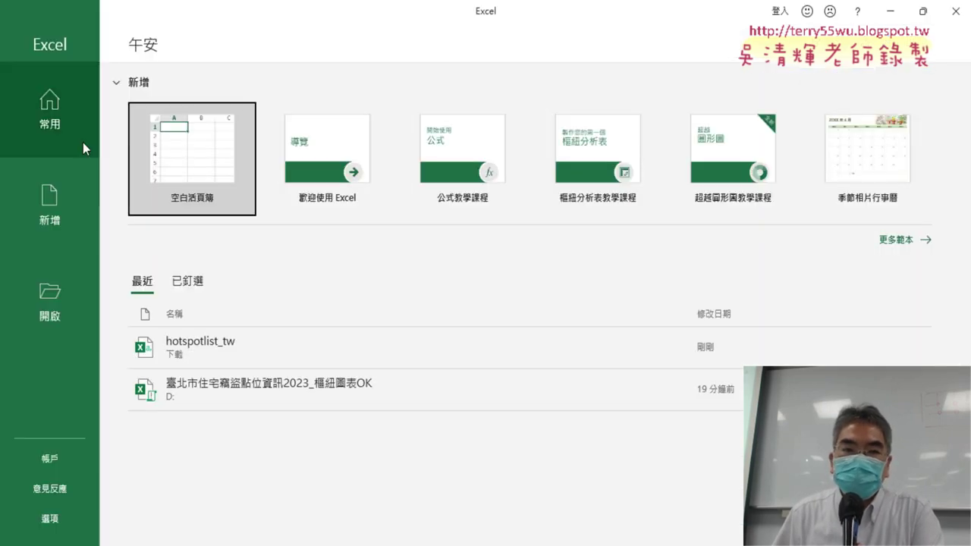
click(182, 156)
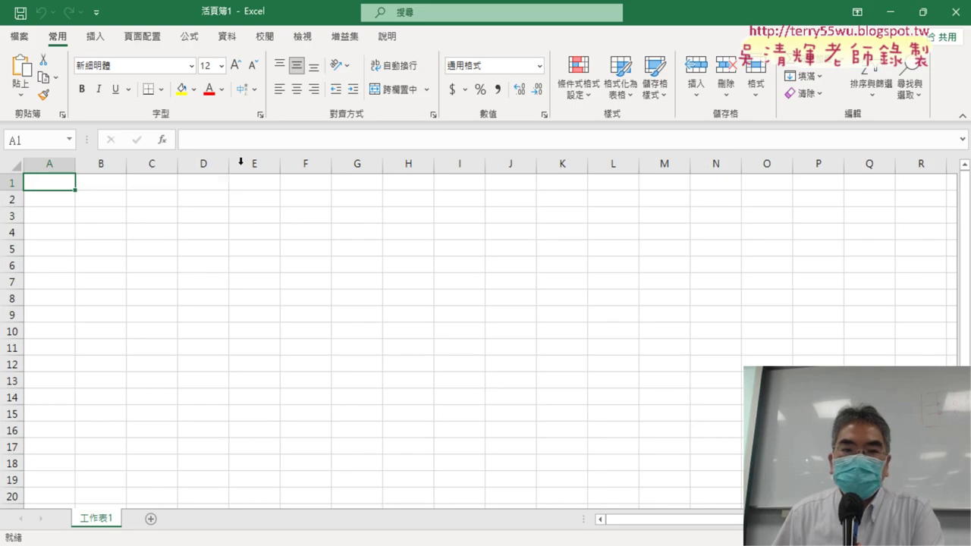
click(228, 38)
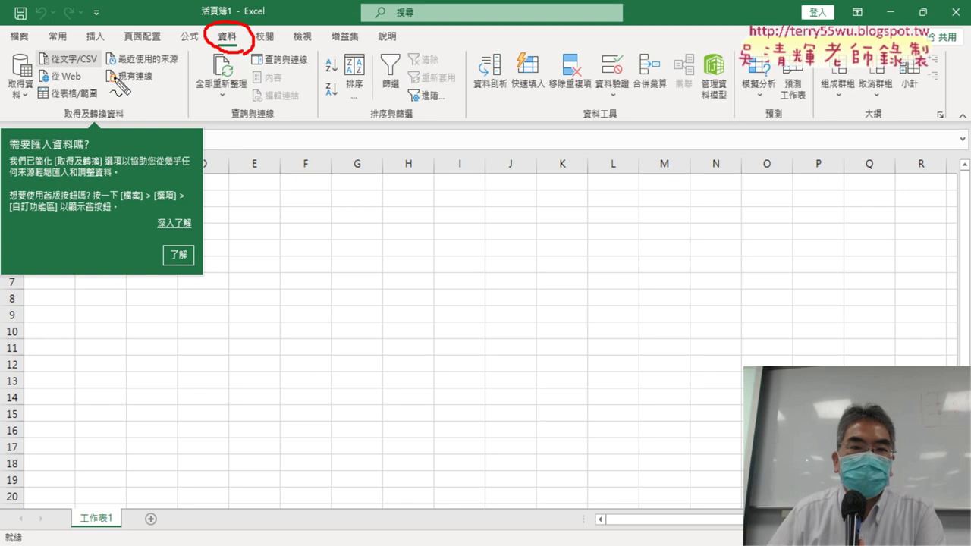
Import hotspotlist_tw.csv from the Downloads folder via From Text/CSV
drag(30, 55, 110, 69)
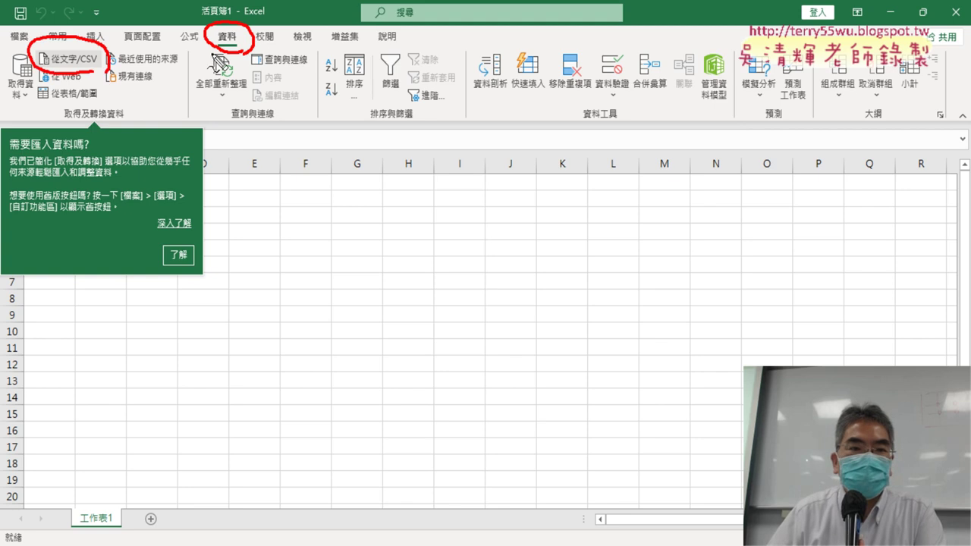
drag(215, 60, 111, 85)
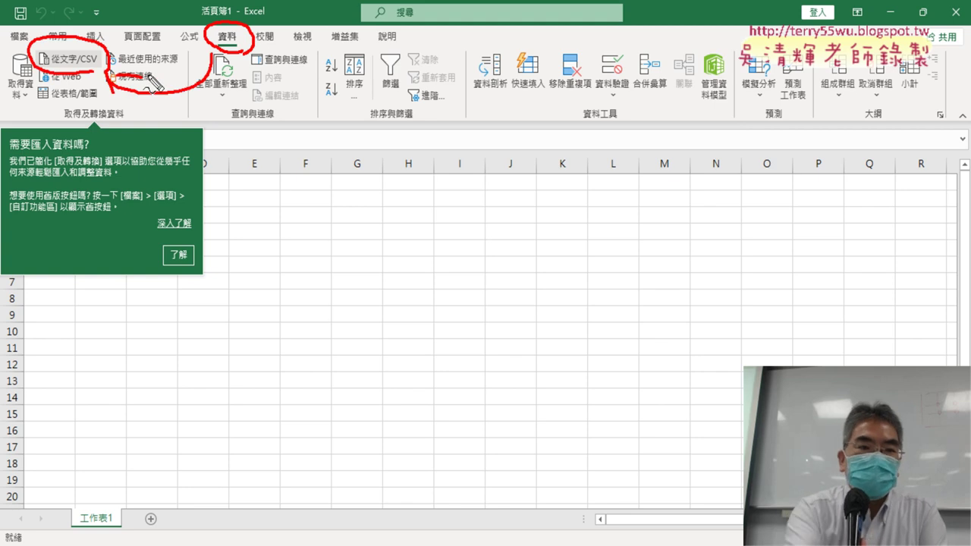
key(Escape)
click(64, 60)
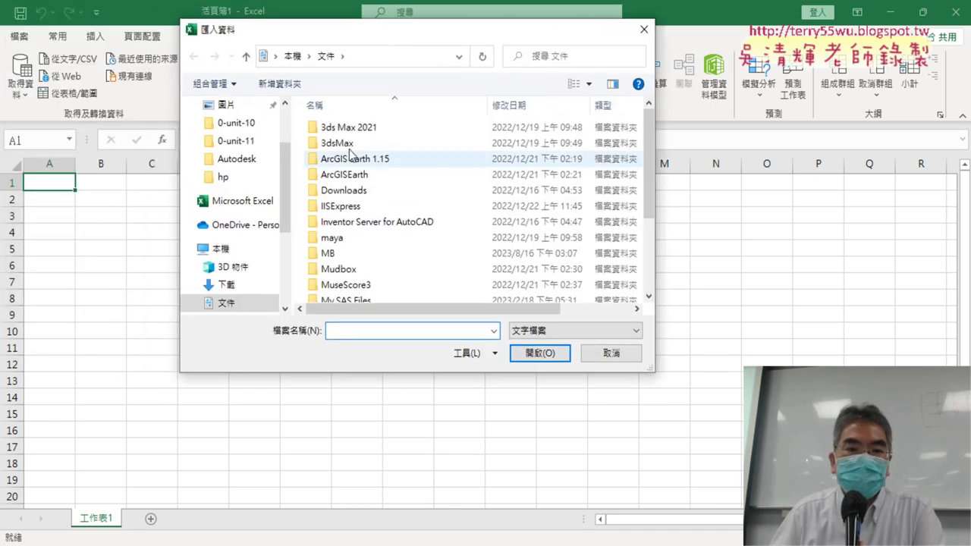
scroll(250, 228, down, 1)
click(242, 231)
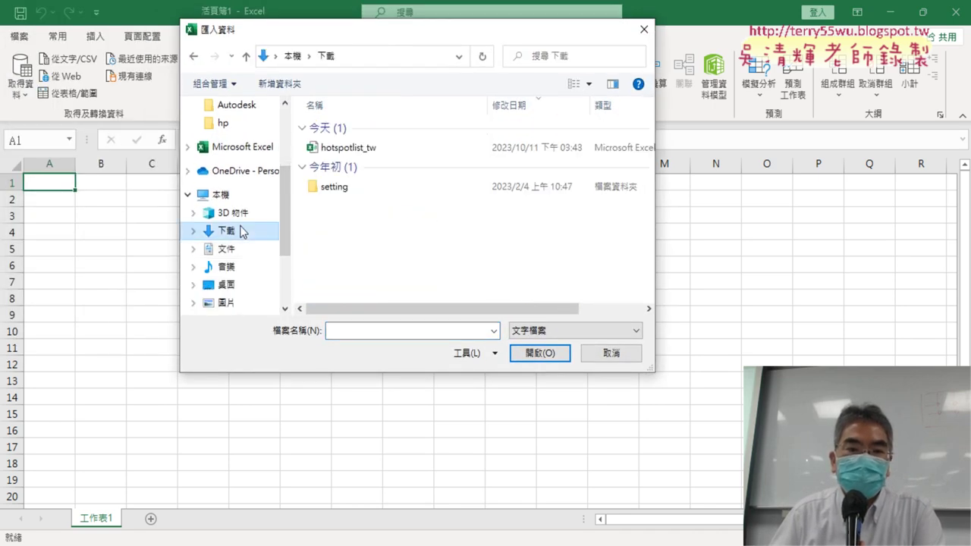
click(370, 150)
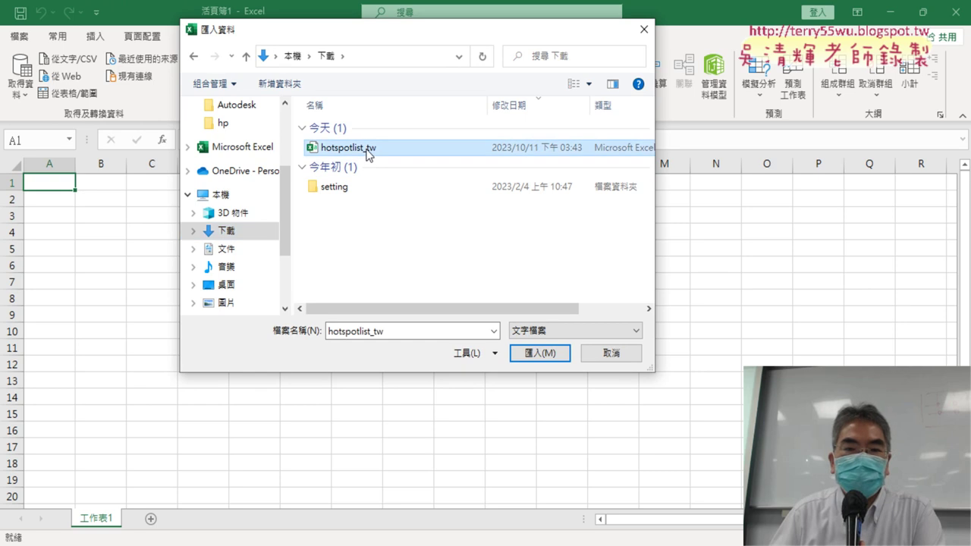
click(553, 355)
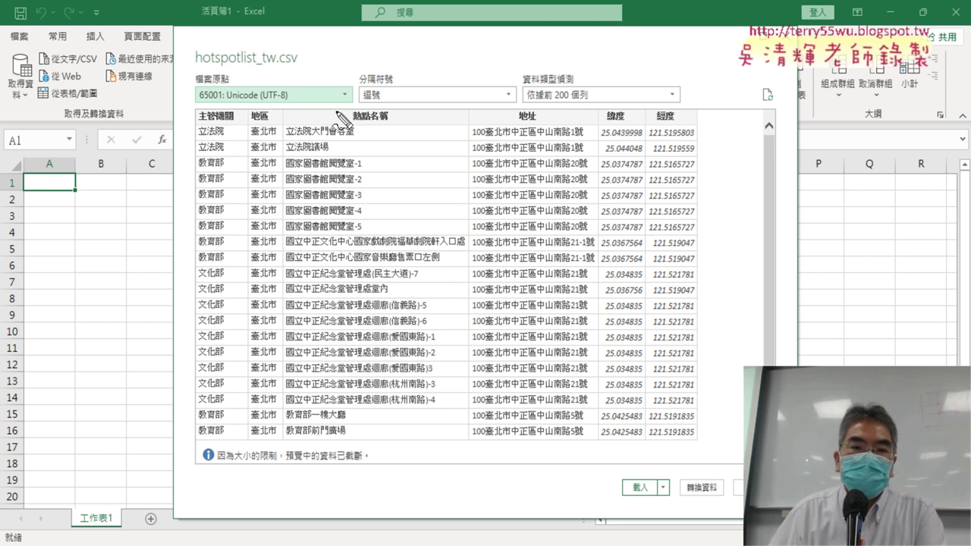
Point out the column headings and 65001 UTF-8 encoding, then load all 9,806 rows to a new sheet
drag(89, 72, 113, 59)
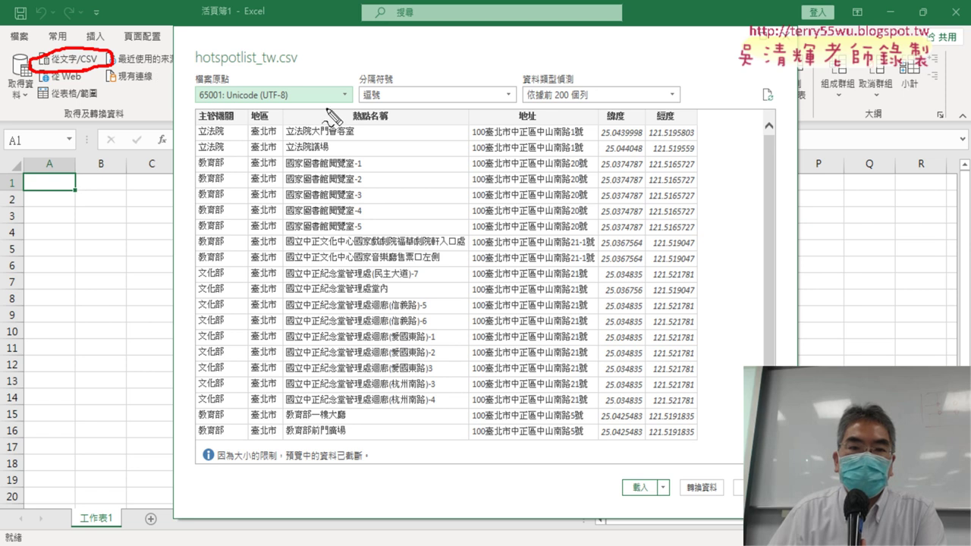
mouse_move(354, 117)
mouse_down()
mouse_move(243, 109)
mouse_move(334, 98)
mouse_up()
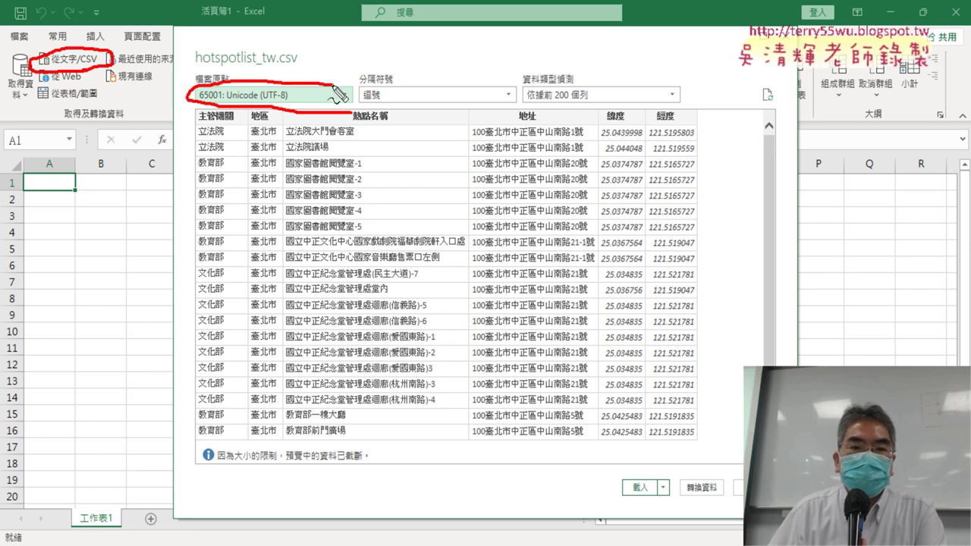
drag(83, 119, 127, 99)
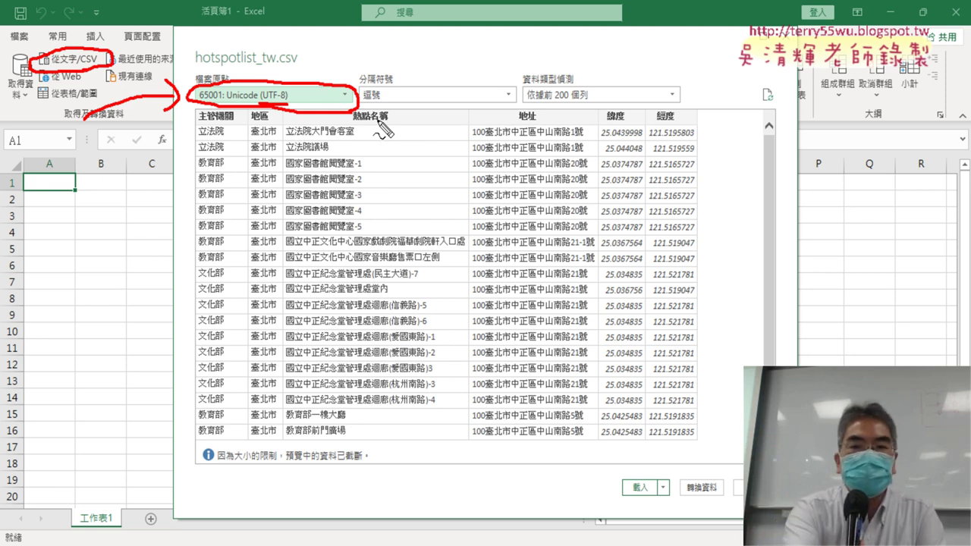
key(Escape)
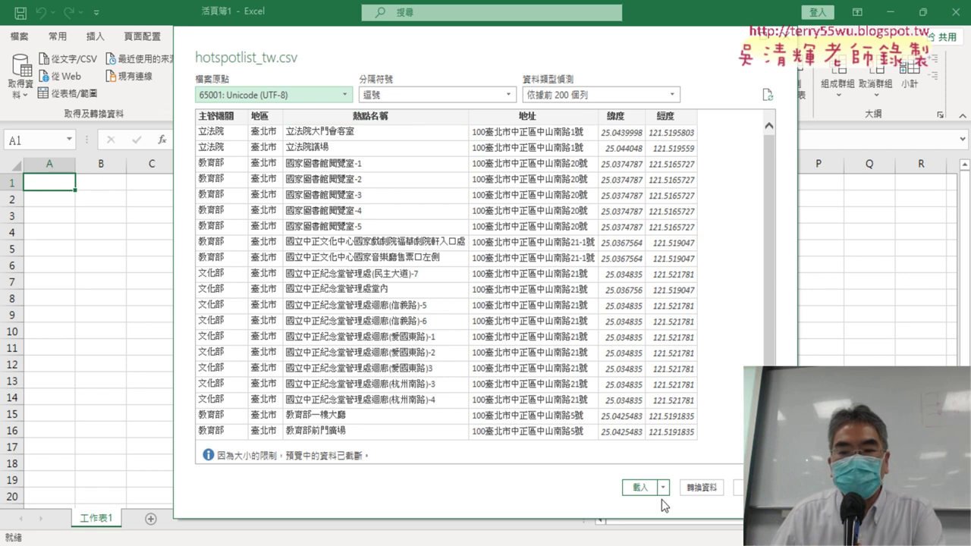
click(645, 488)
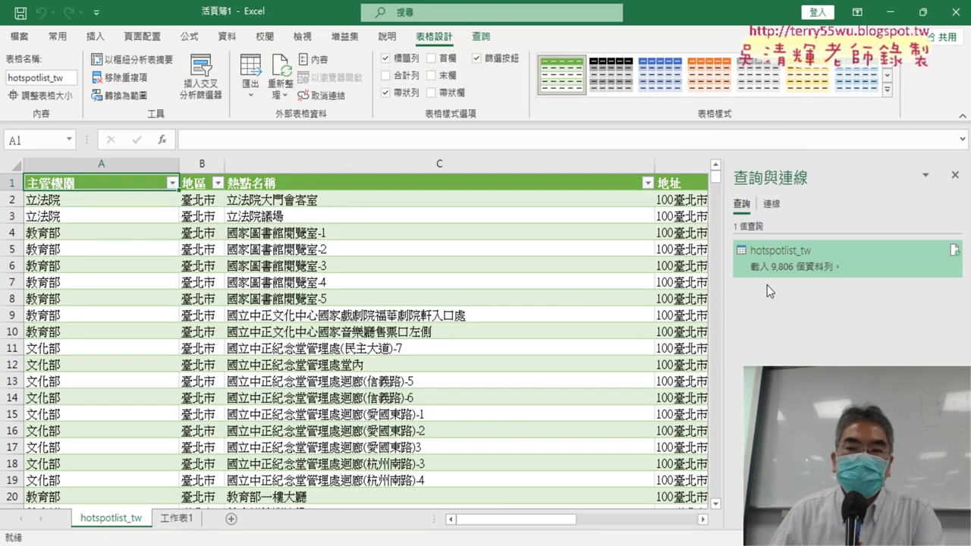
Close the queries pane and clear the hotspot table's colour style
click(956, 175)
click(397, 184)
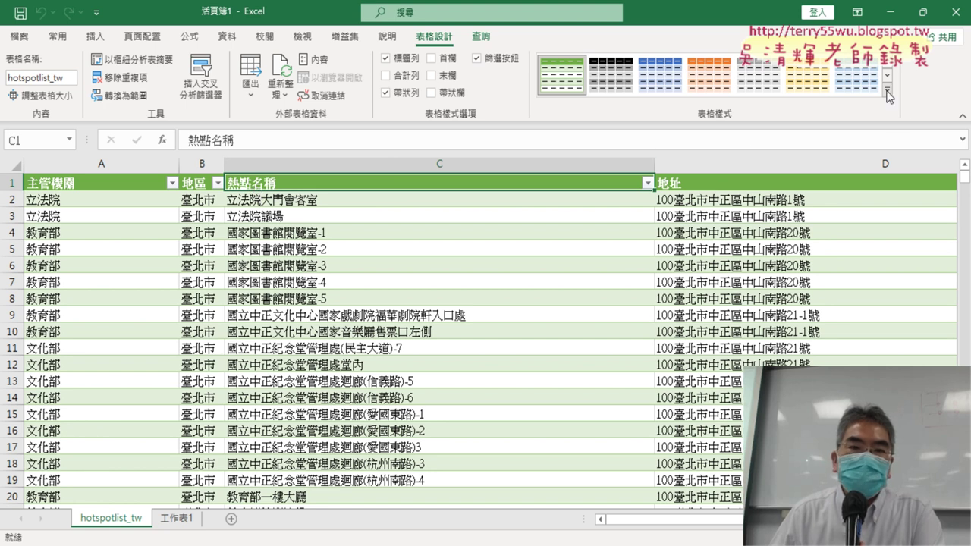
click(122, 100)
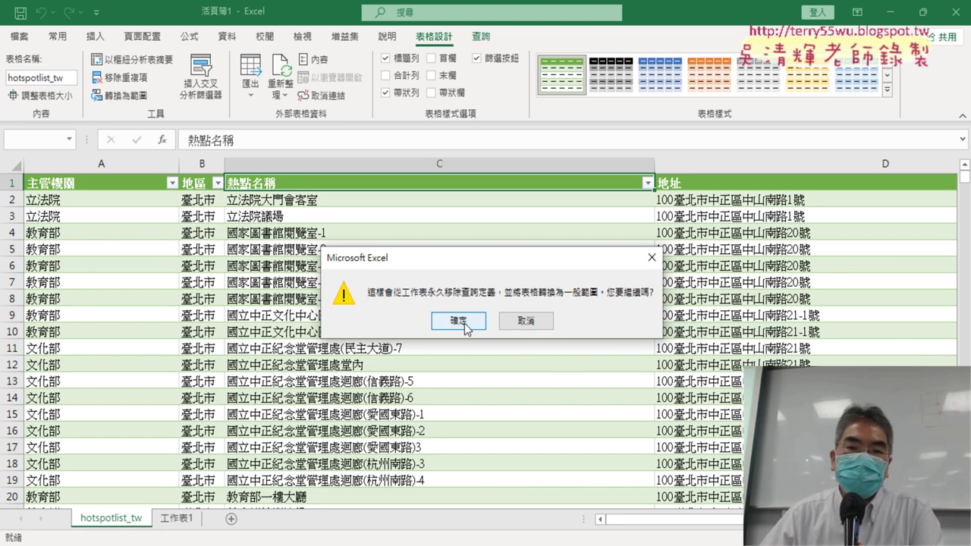
click(527, 322)
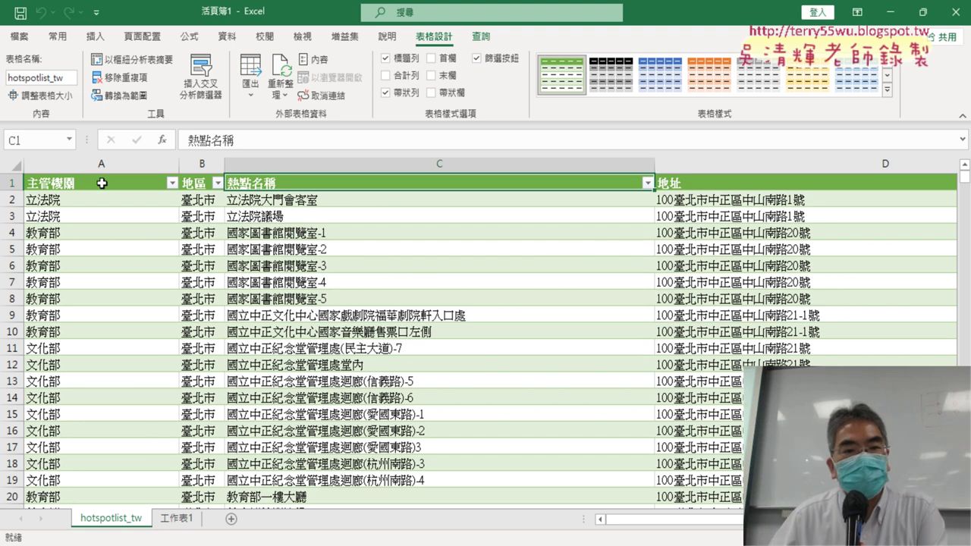
click(887, 90)
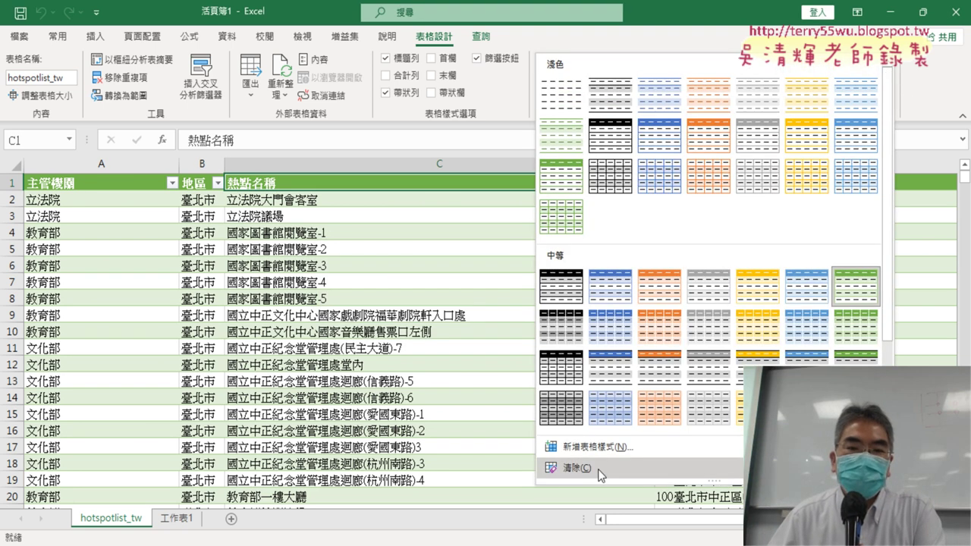
click(599, 469)
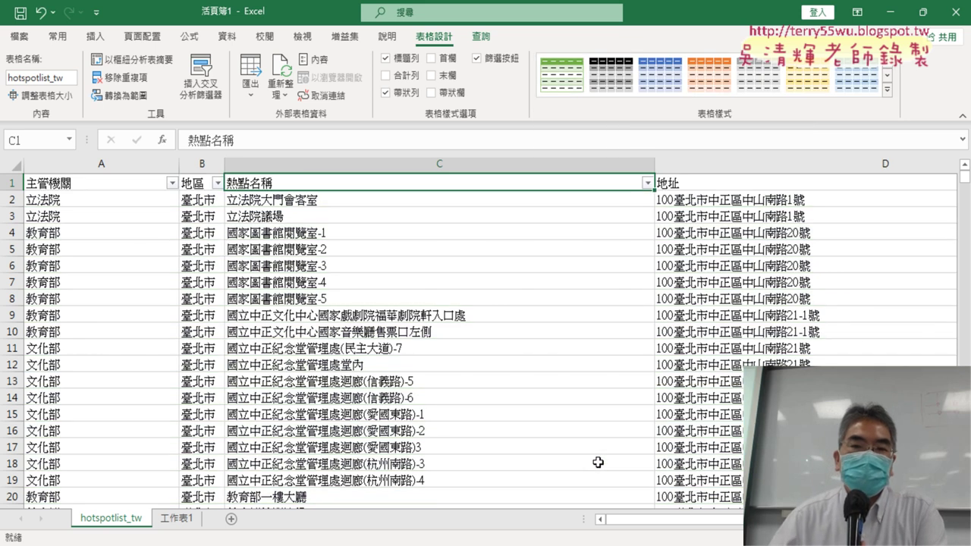
click(887, 91)
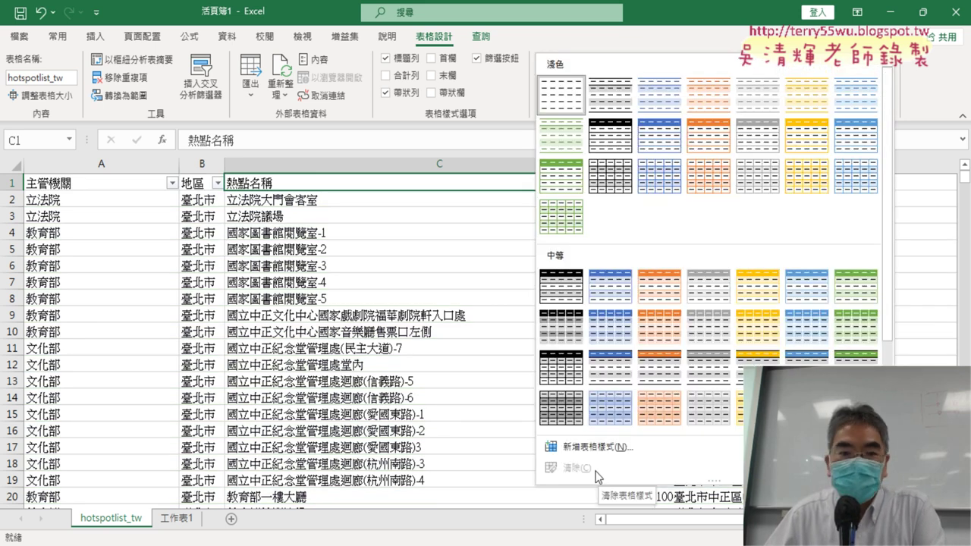
click(307, 179)
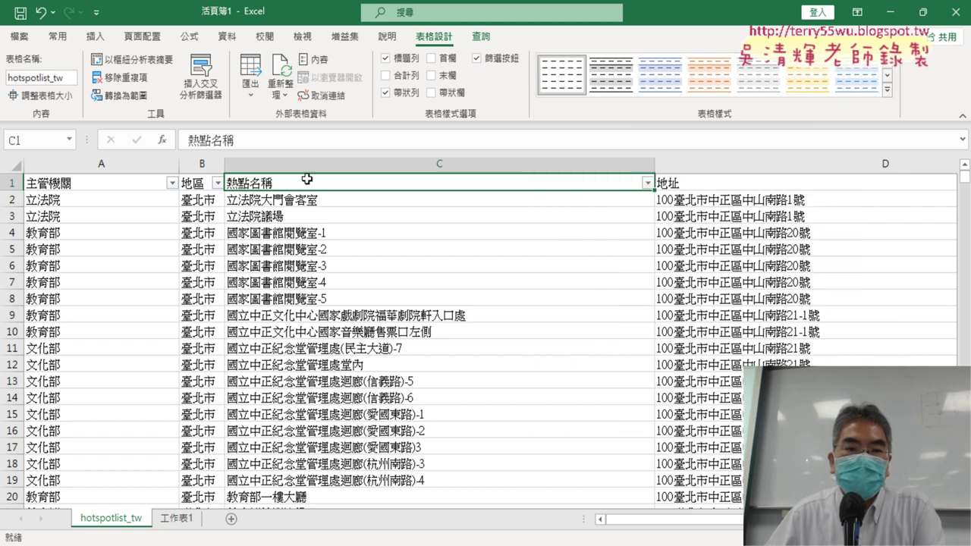
Convert the hotspot table to a normal range and narrow column A to fit its contents
click(123, 105)
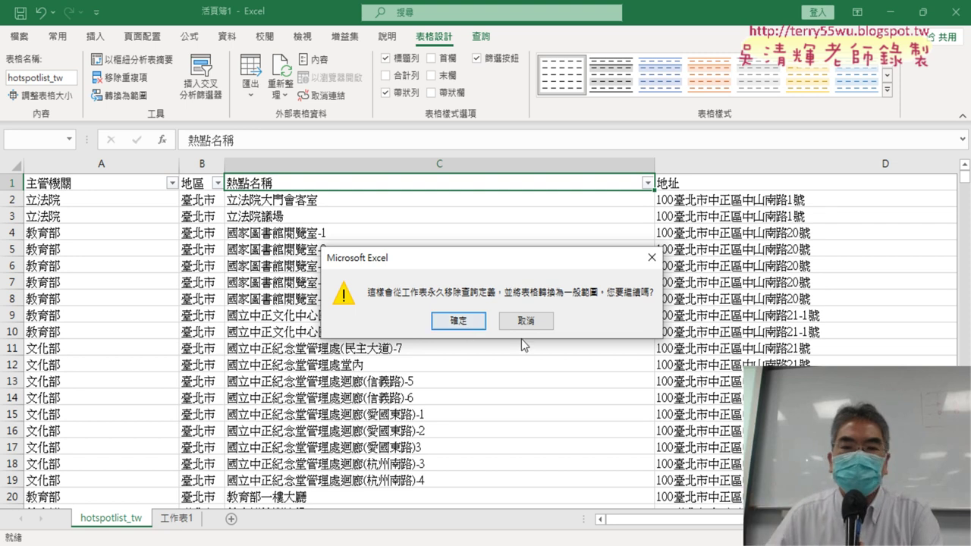
click(457, 320)
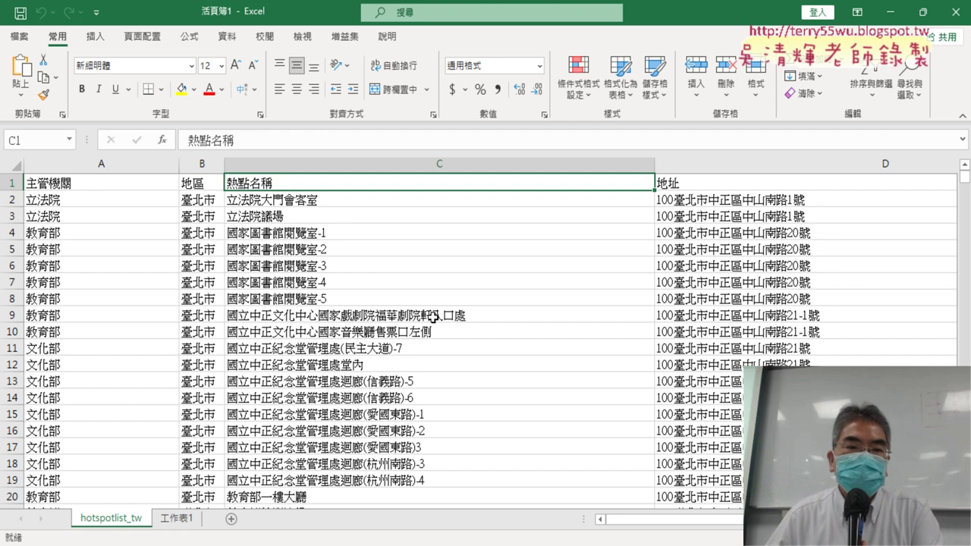
click(112, 183)
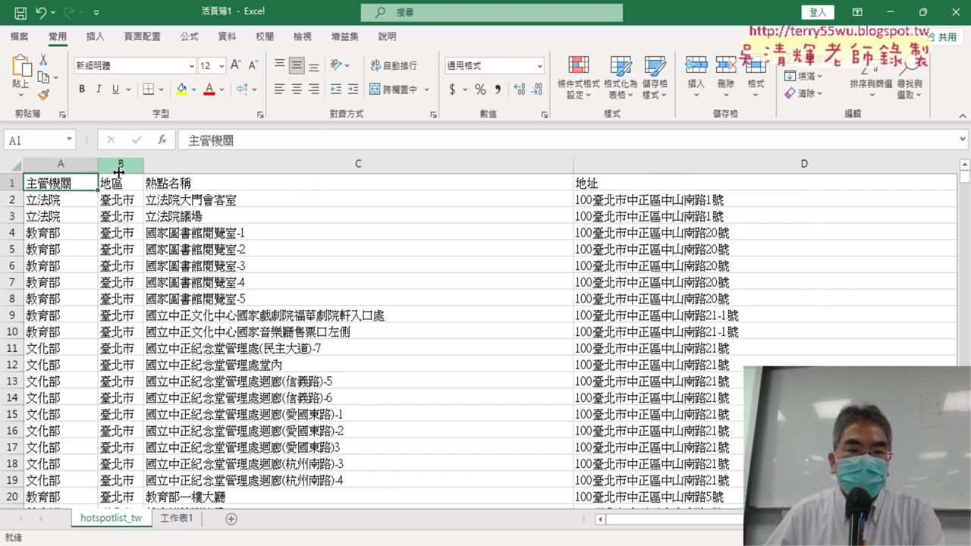
drag(179, 169, 99, 167)
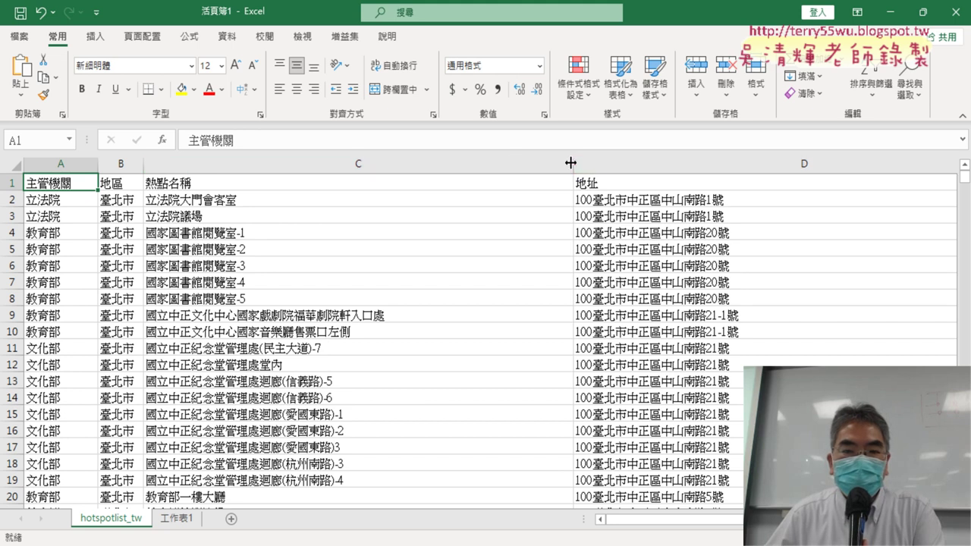
Drag columns C and D narrower, then review the 地區, 熱點名稱 and 地址 headers
drag(574, 166, 394, 166)
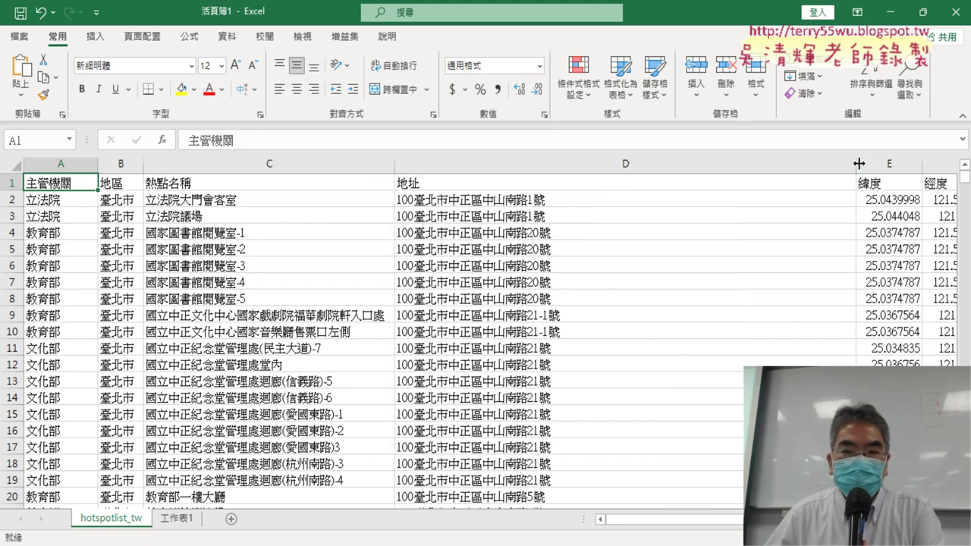
drag(858, 166, 609, 166)
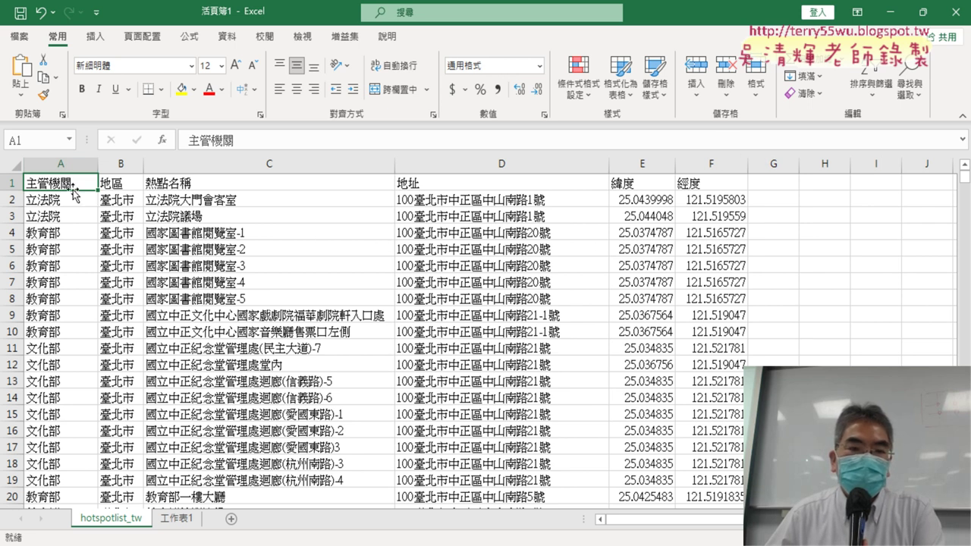
click(121, 185)
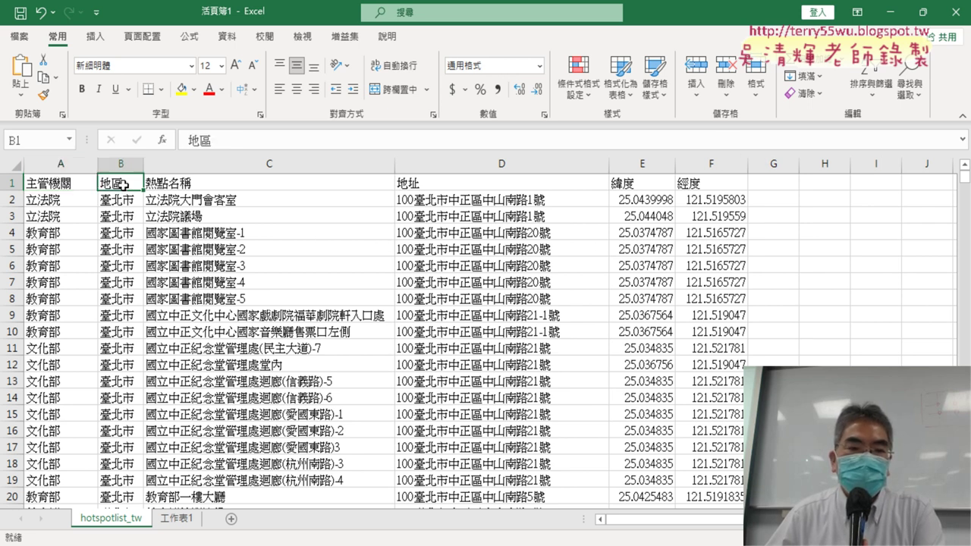
click(217, 182)
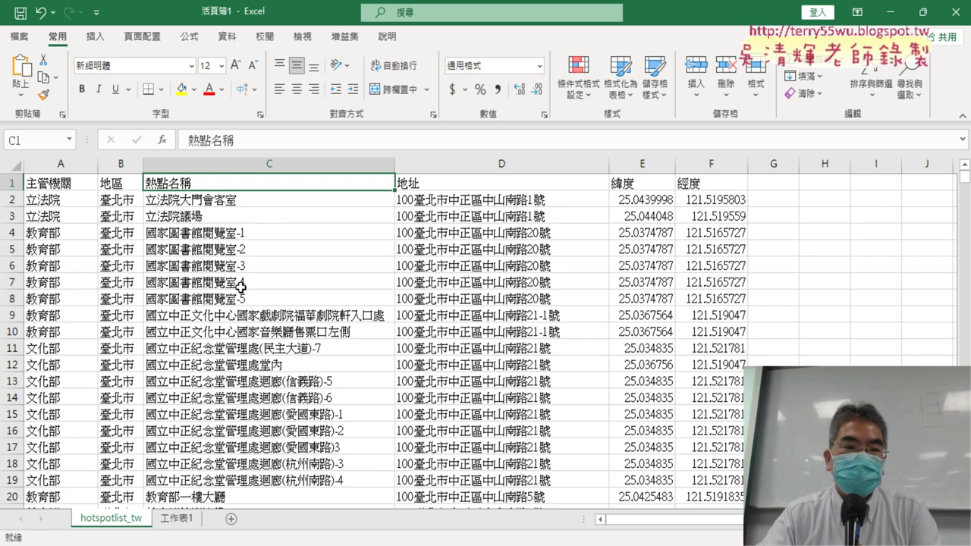
click(121, 186)
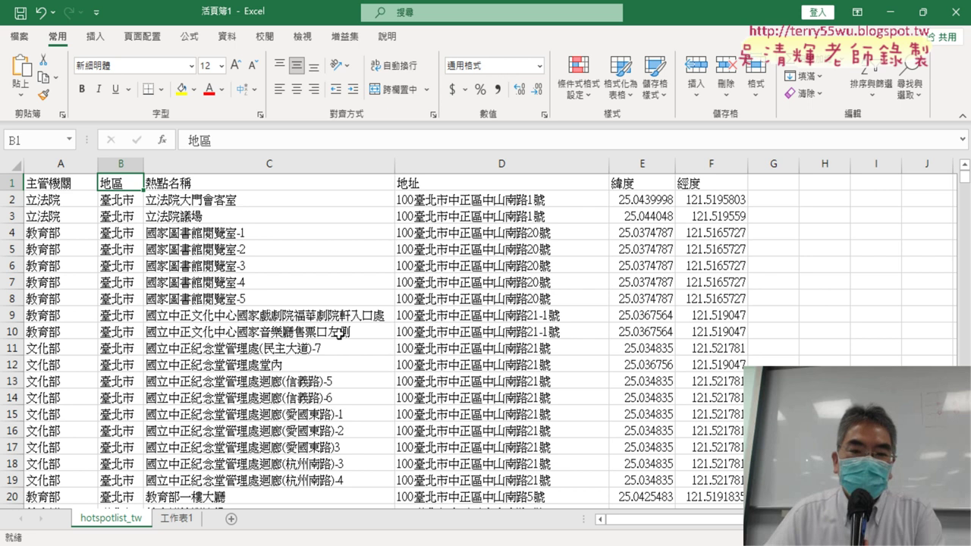
click(490, 165)
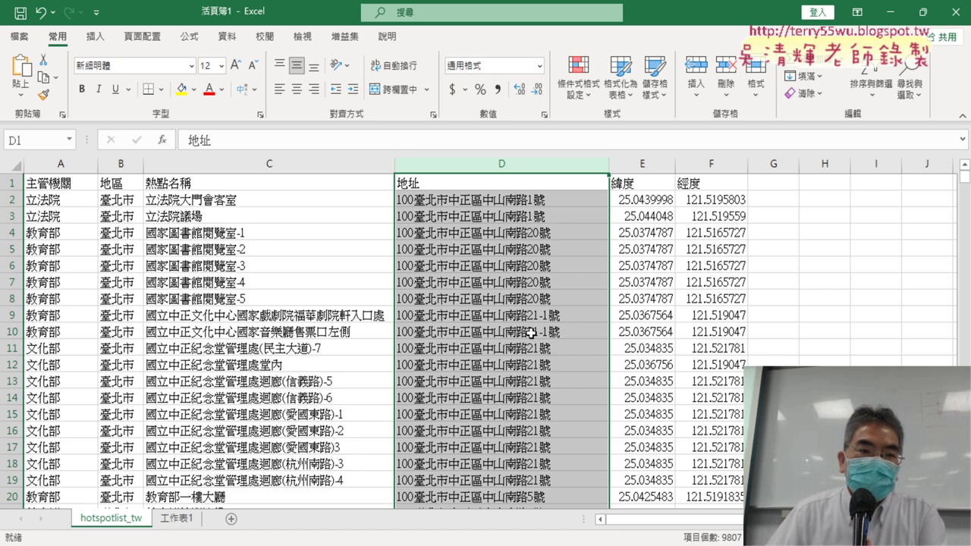
click(121, 201)
click(501, 165)
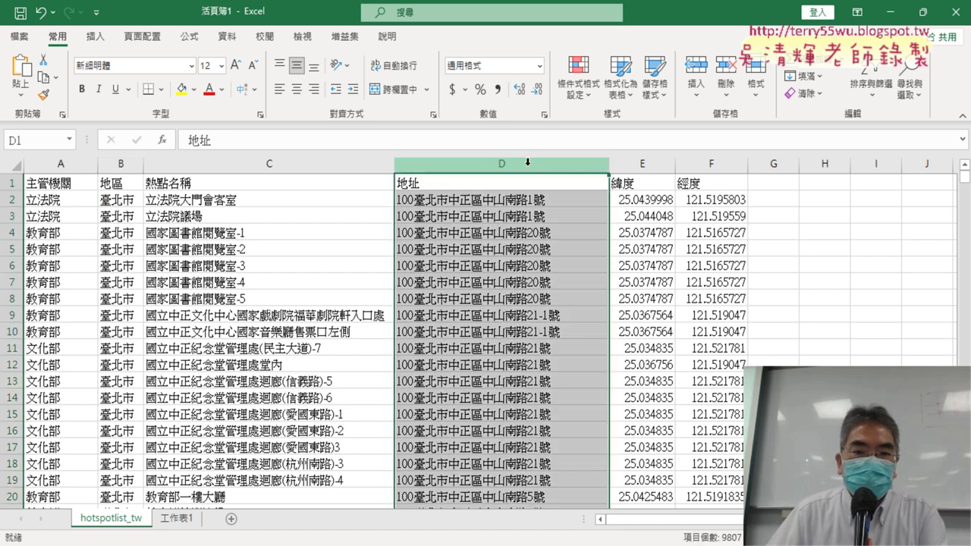
click(126, 201)
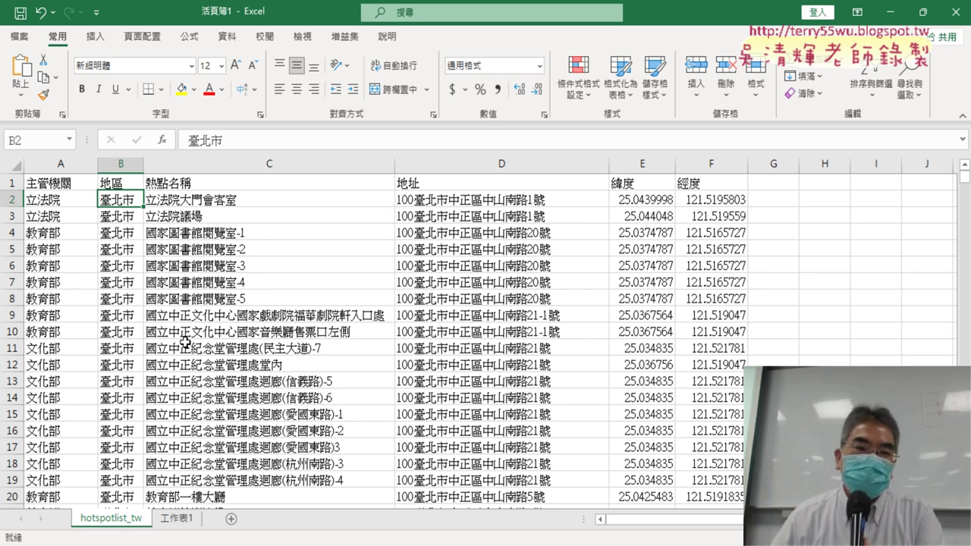
click(124, 164)
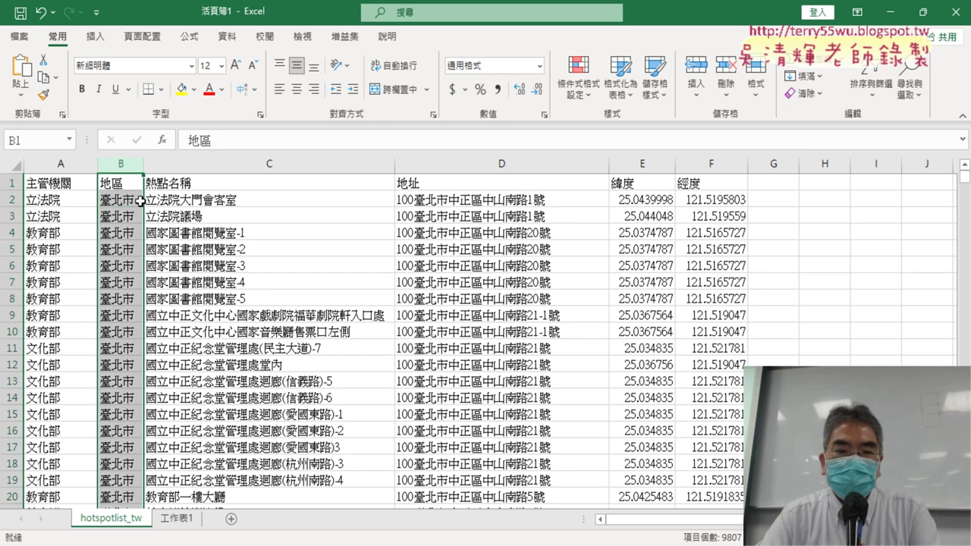
click(468, 164)
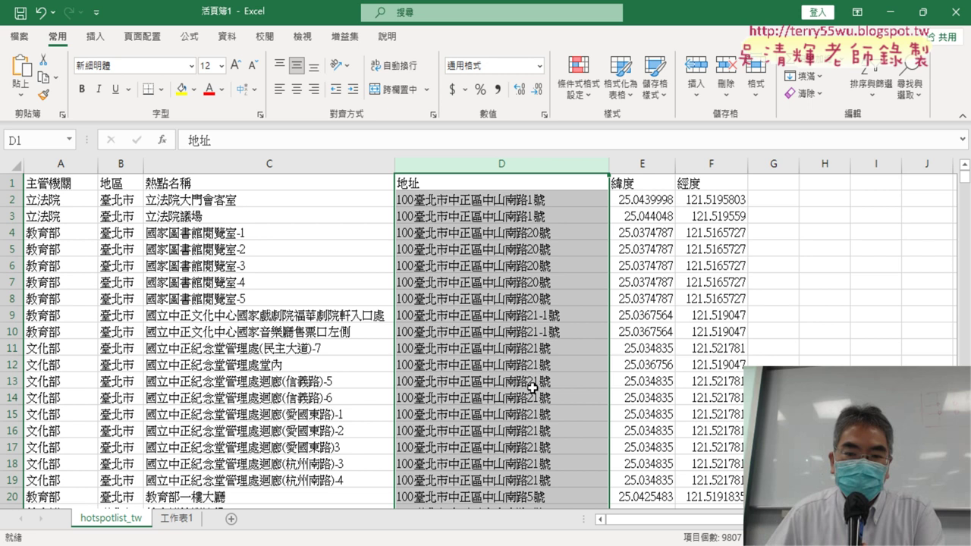
click(481, 202)
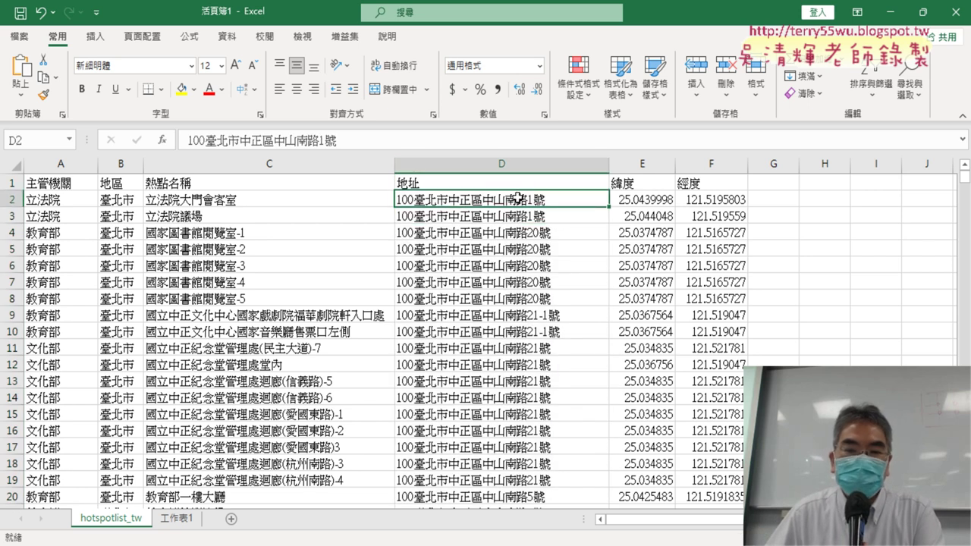
scroll(505, 311, down, 4)
scroll(506, 312, down, 4)
scroll(505, 312, down, 3)
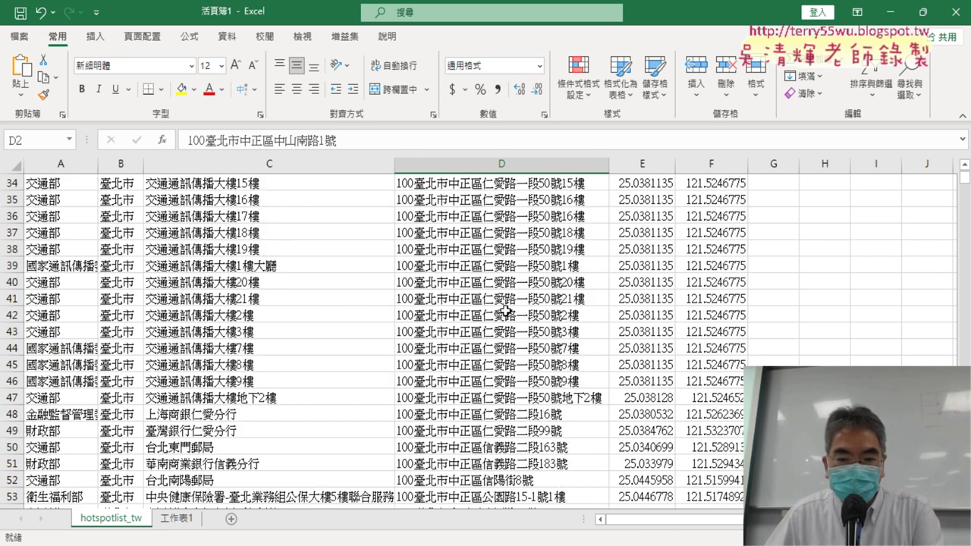
scroll(505, 311, down, 2)
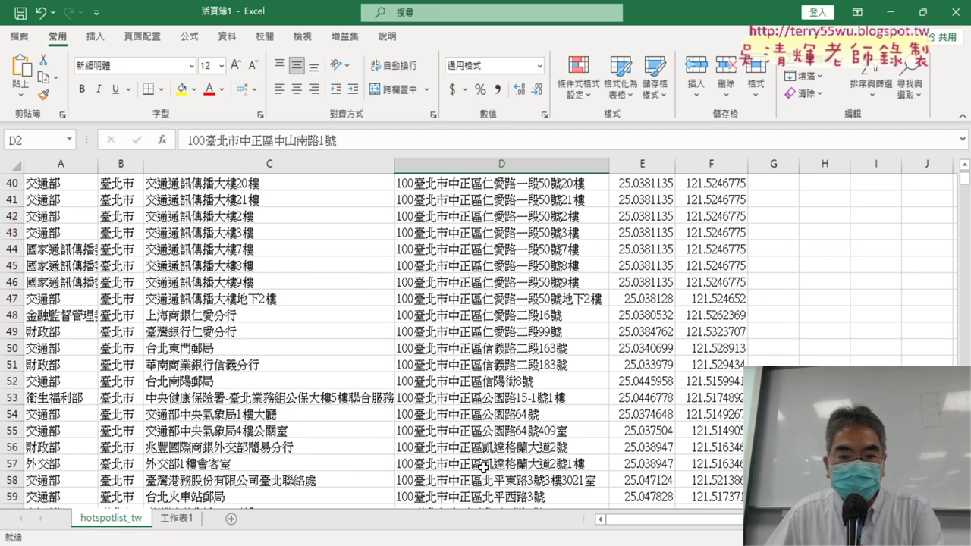
scroll(484, 466, up, 5)
scroll(494, 386, up, 6)
scroll(494, 372, up, 2)
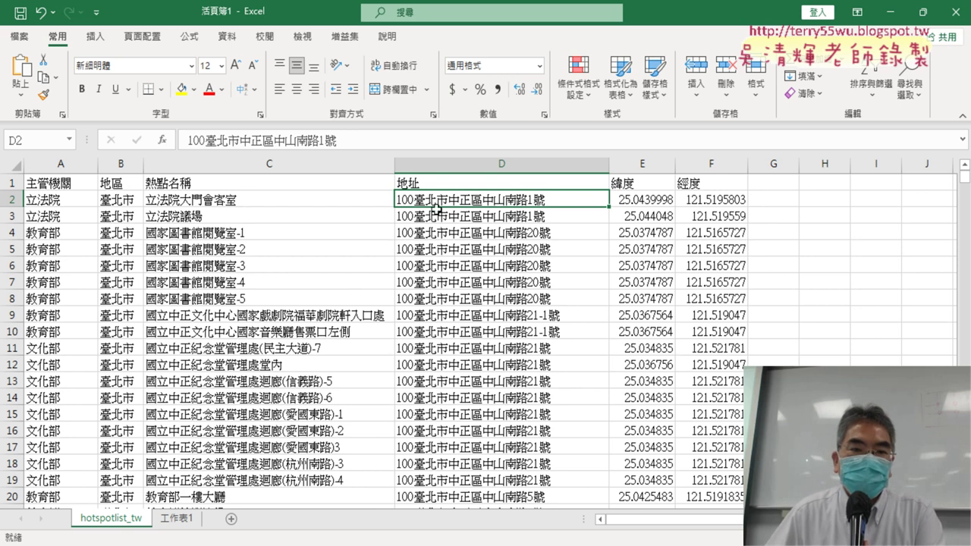
click(127, 195)
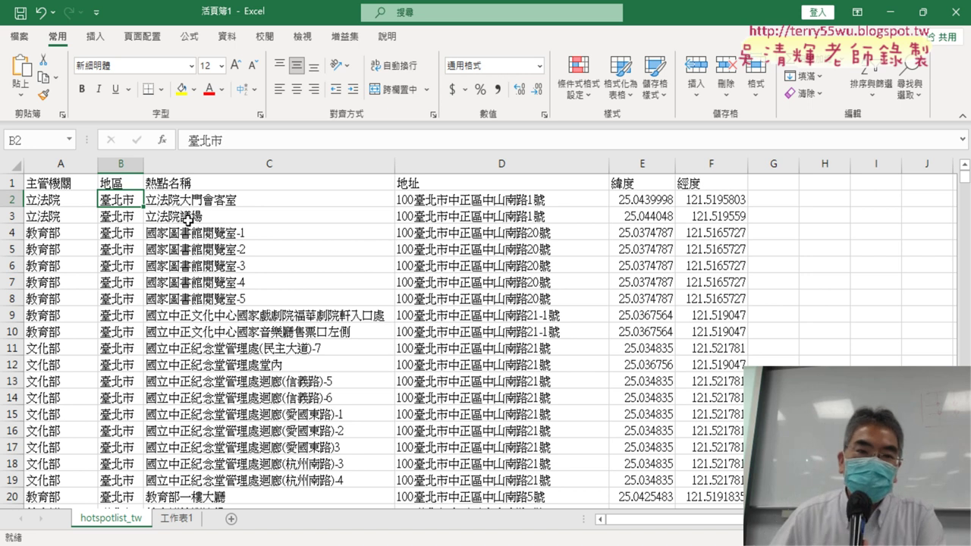
Create a PivotTable from hotspotlist_tw!$A$1:$F$9807 on a new worksheet, checking the range ends at 9807
click(91, 38)
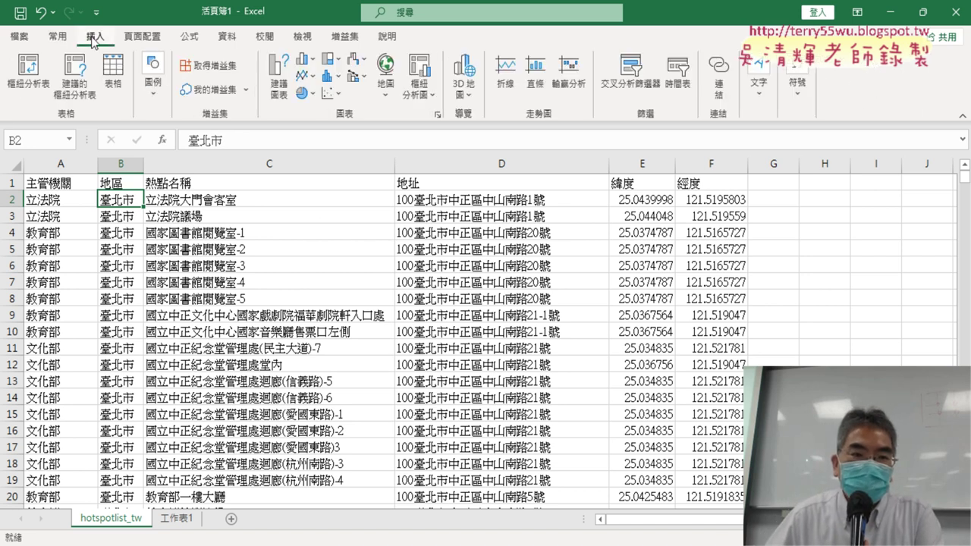
click(29, 76)
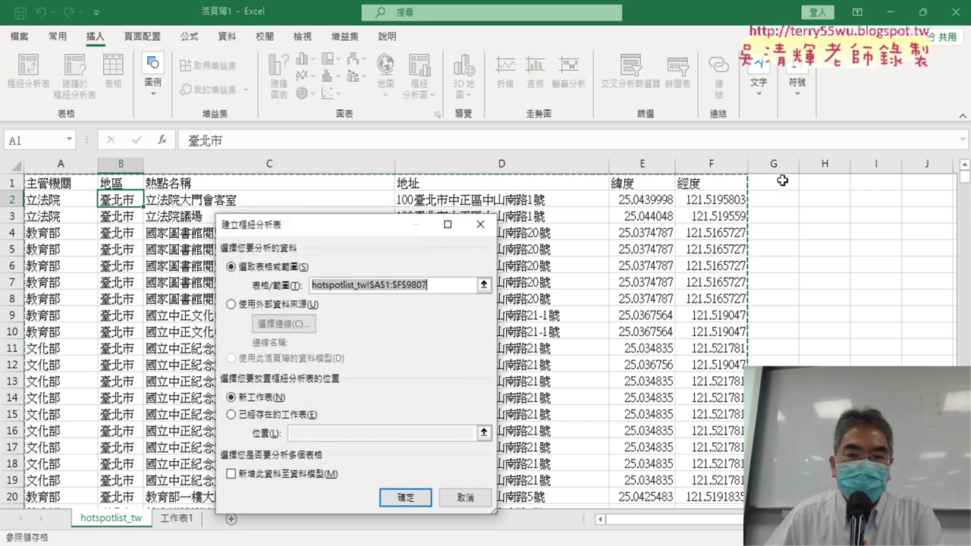
click(430, 285)
drag(410, 285, 456, 286)
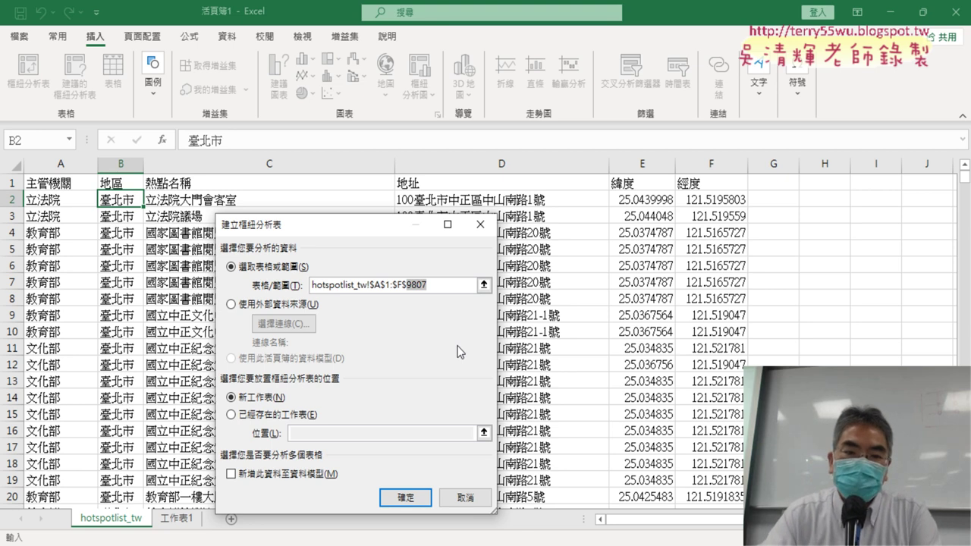
click(478, 498)
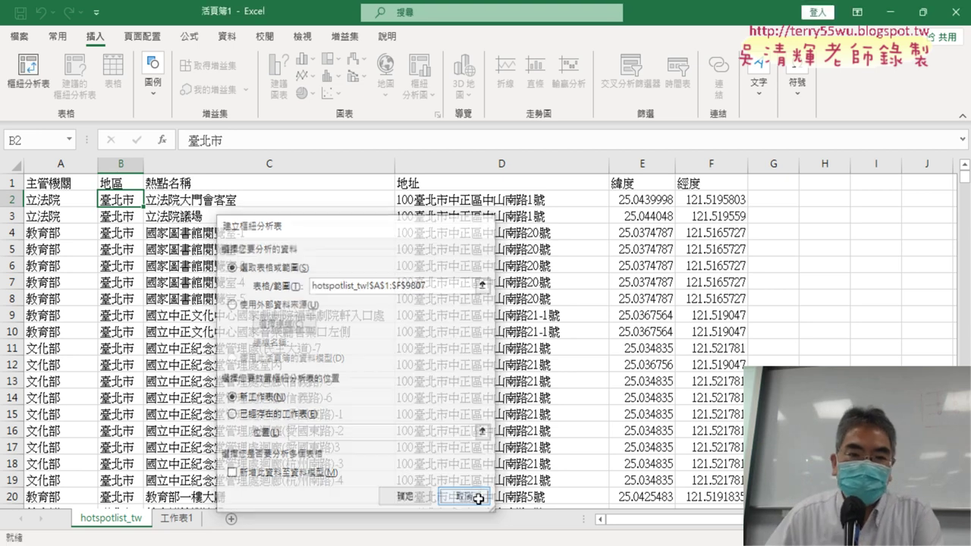
click(28, 73)
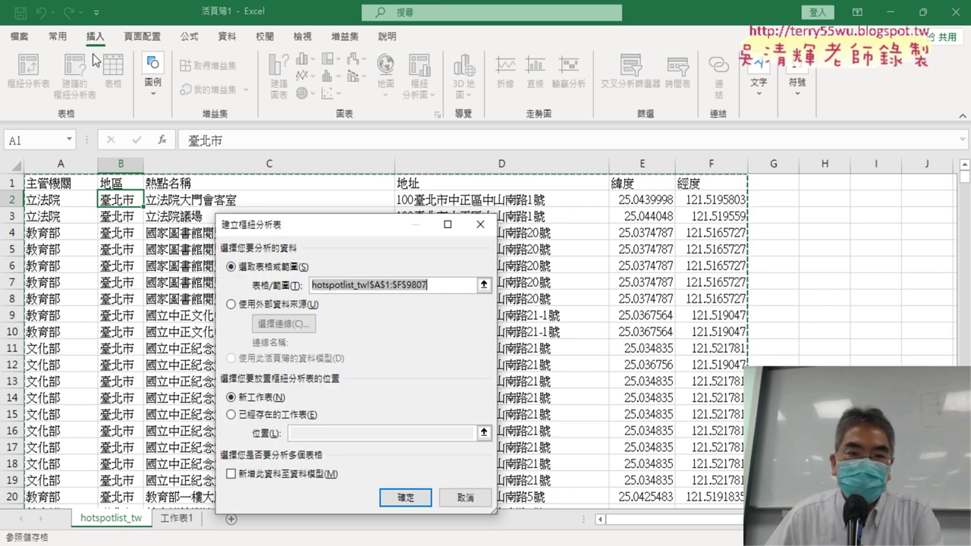
click(419, 496)
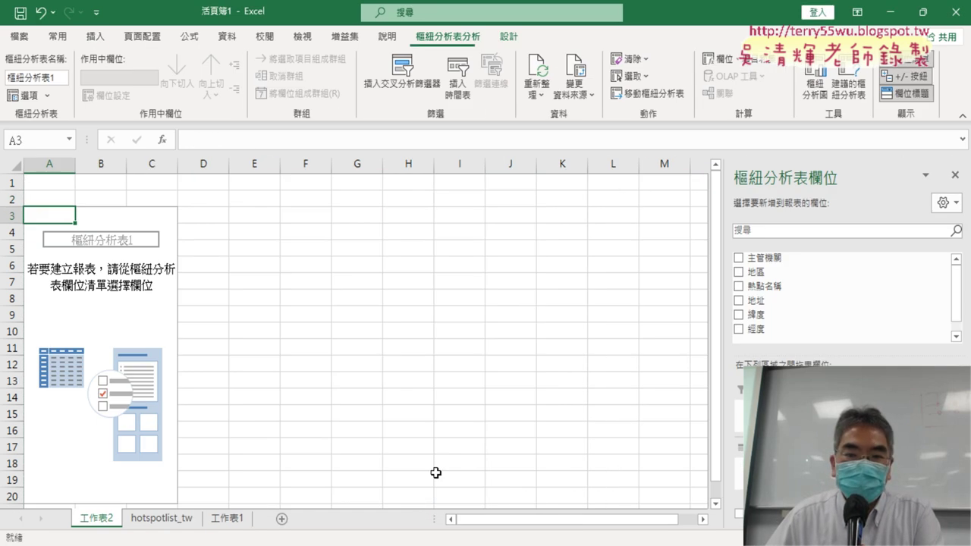
Add 地區 as row labels and as a count value, e.g. 宜蘭縣 539, 花蓮縣 751
scroll(869, 295, down, 1)
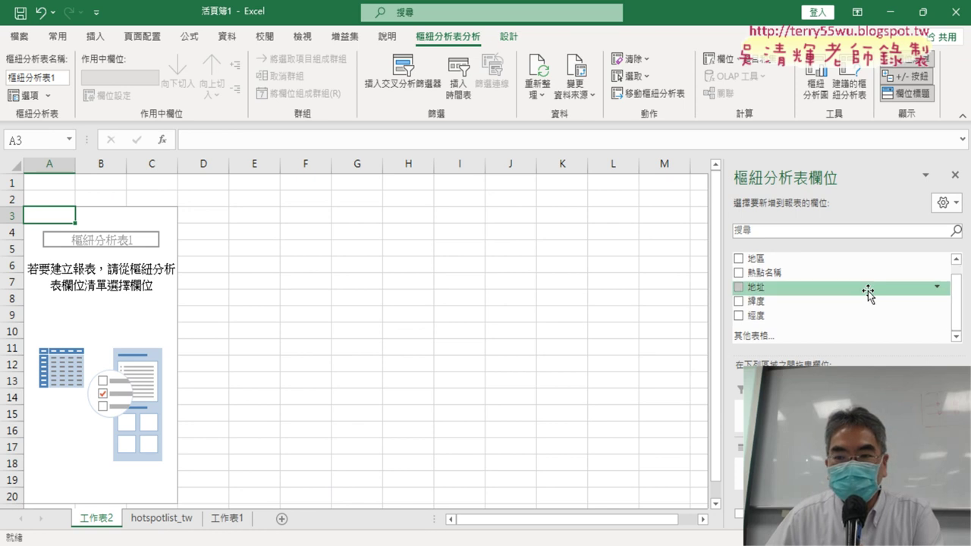
scroll(794, 262, up, 1)
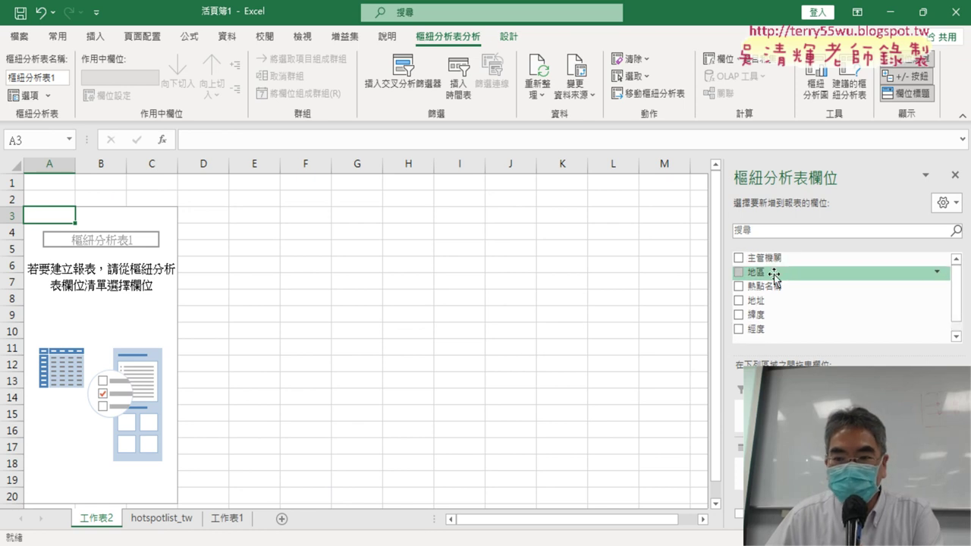
scroll(774, 276, down, 1)
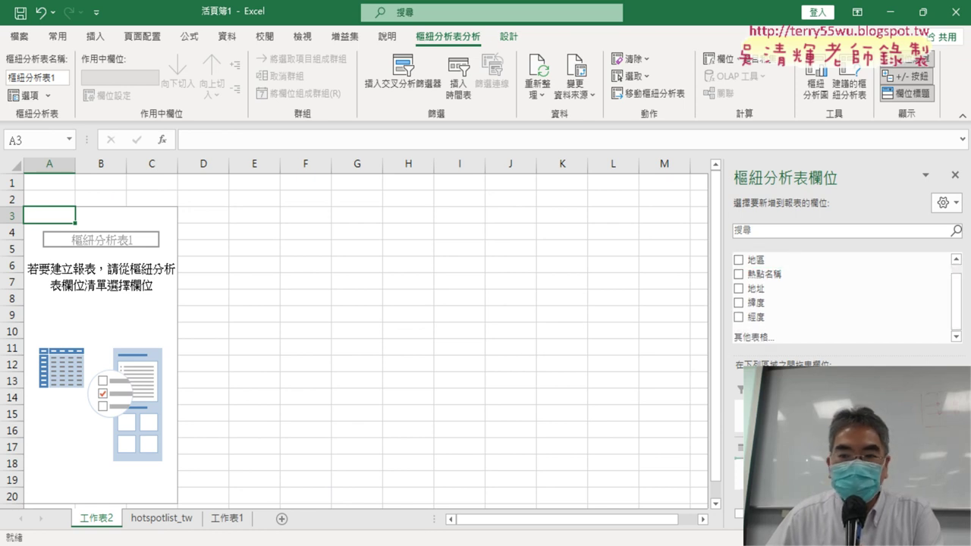
click(739, 260)
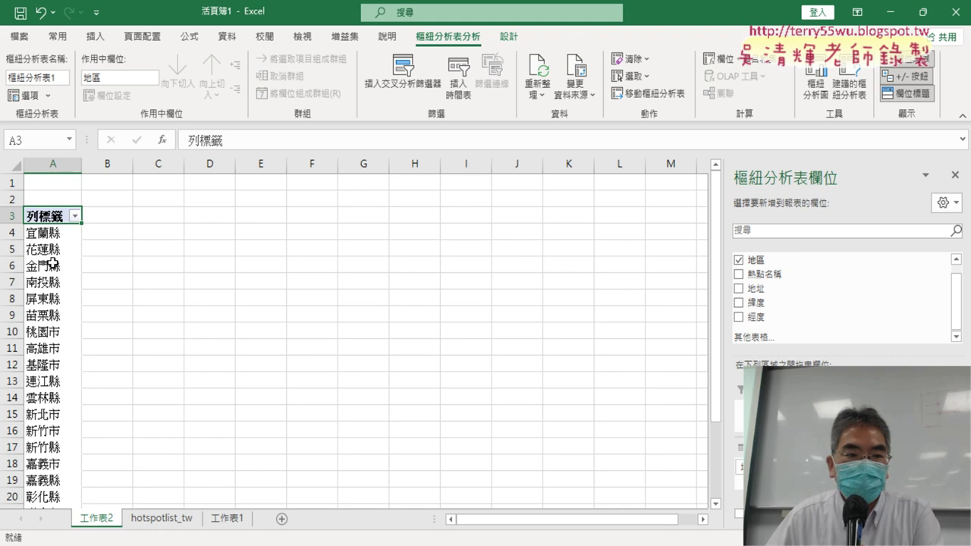
scroll(53, 258, down, 2)
scroll(57, 250, down, 1)
scroll(57, 250, up, 3)
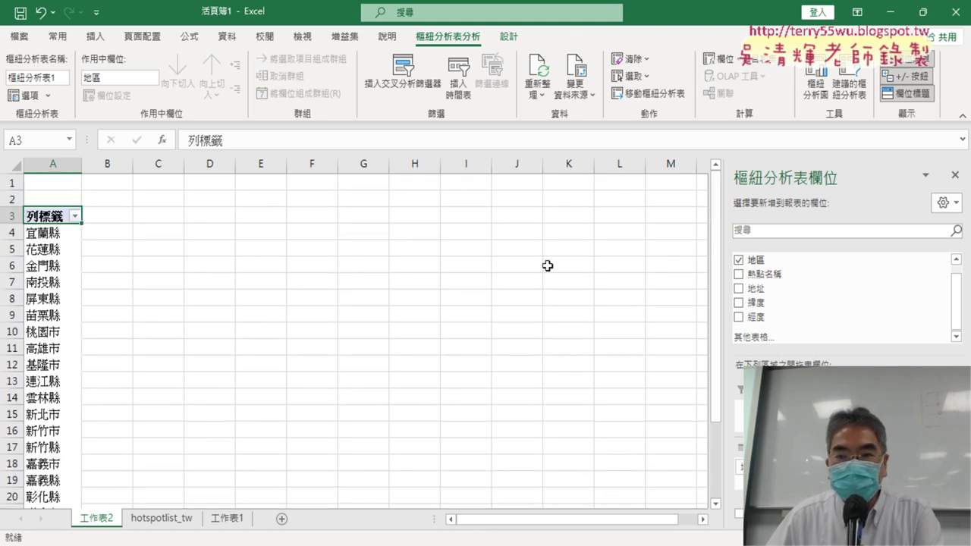
drag(774, 263, 903, 475)
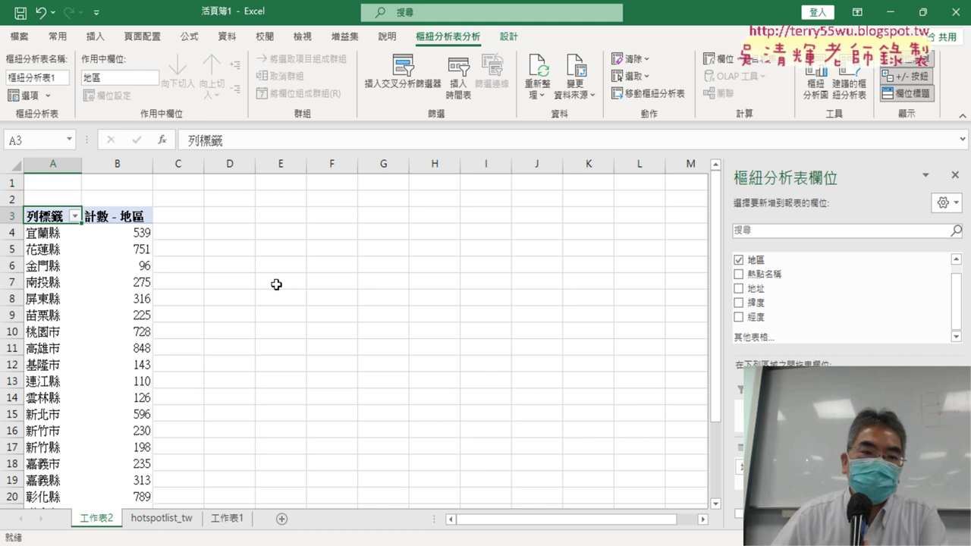
click(132, 233)
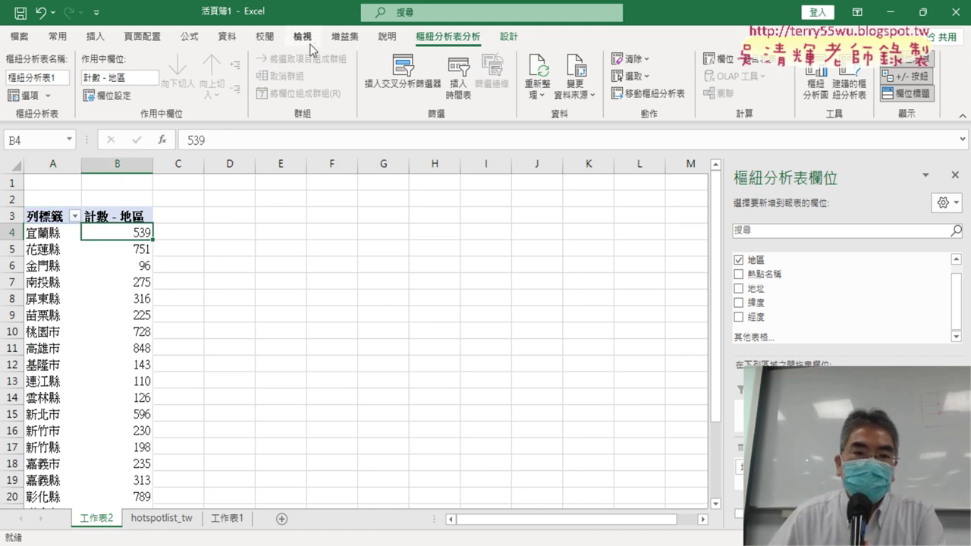
Sort the districts by count, largest first, so 臺中市 with 1721 tops the list
click(226, 38)
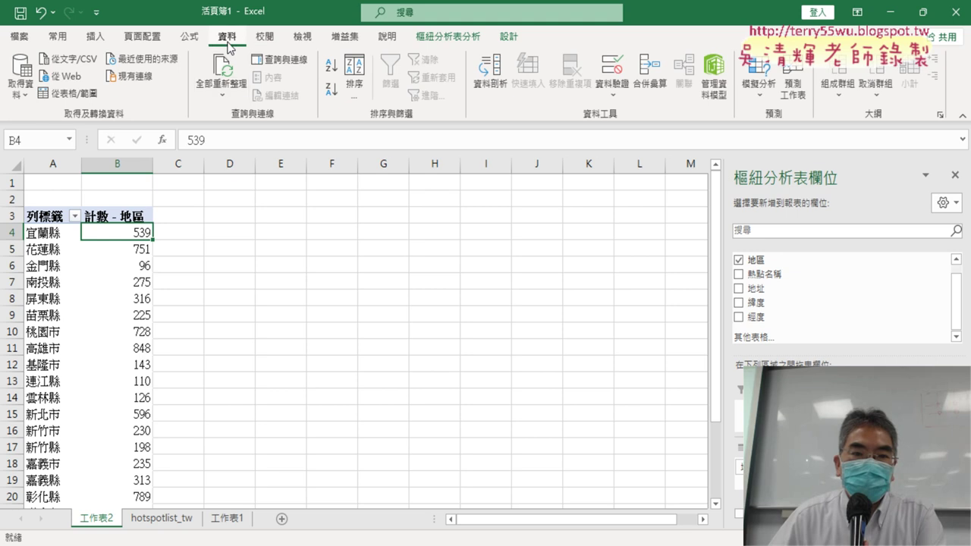
click(331, 92)
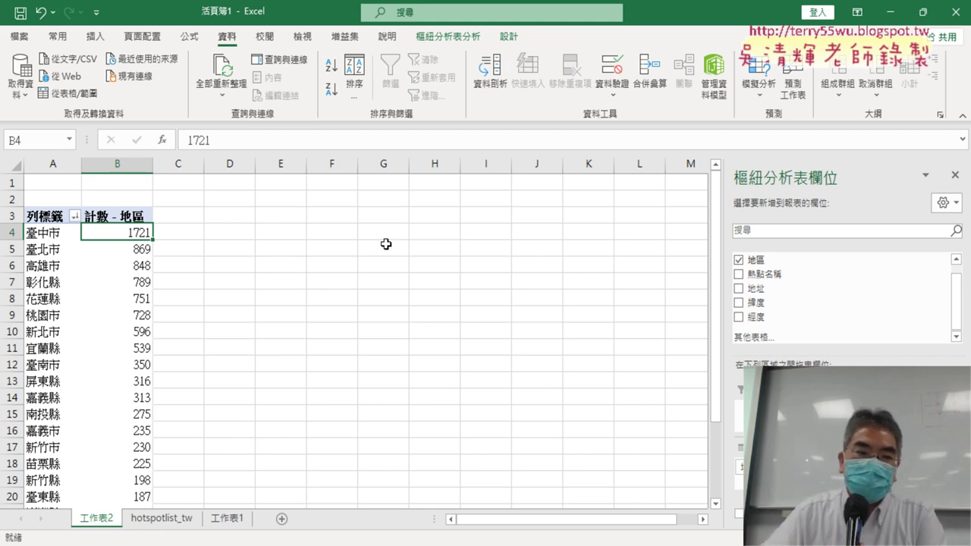
click(36, 249)
drag(42, 235, 122, 236)
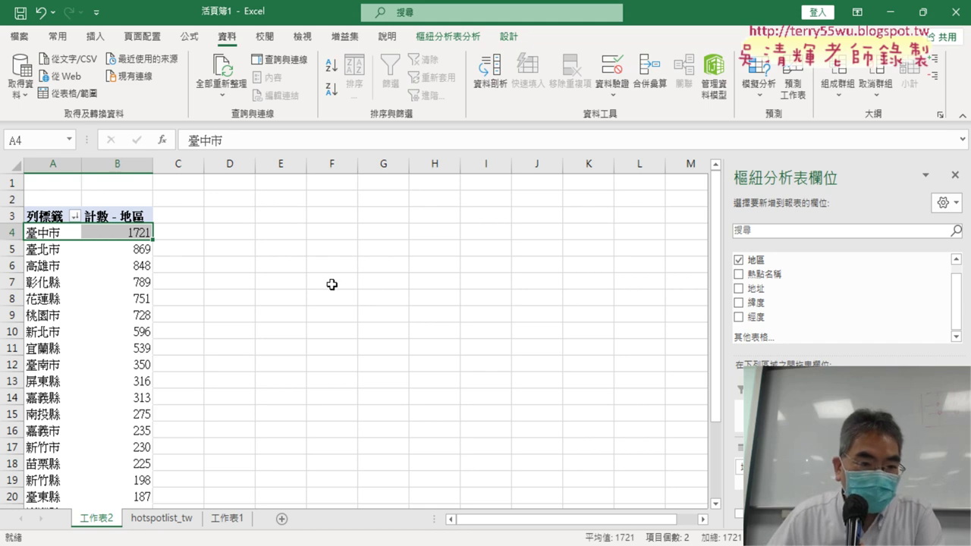
Apply a Top 5 value filter to the district rows, leaving a 4978 grand total
click(74, 217)
mouse_move(82, 335)
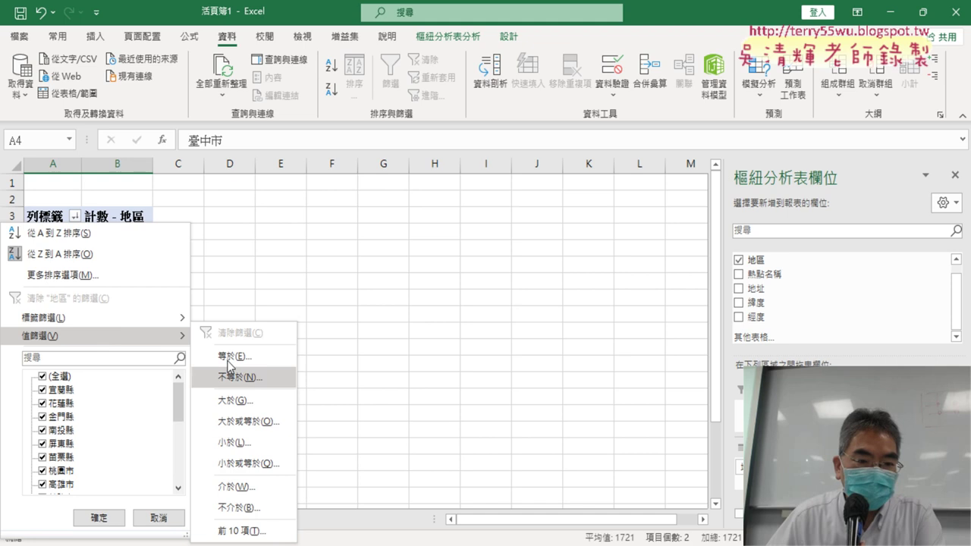
click(250, 529)
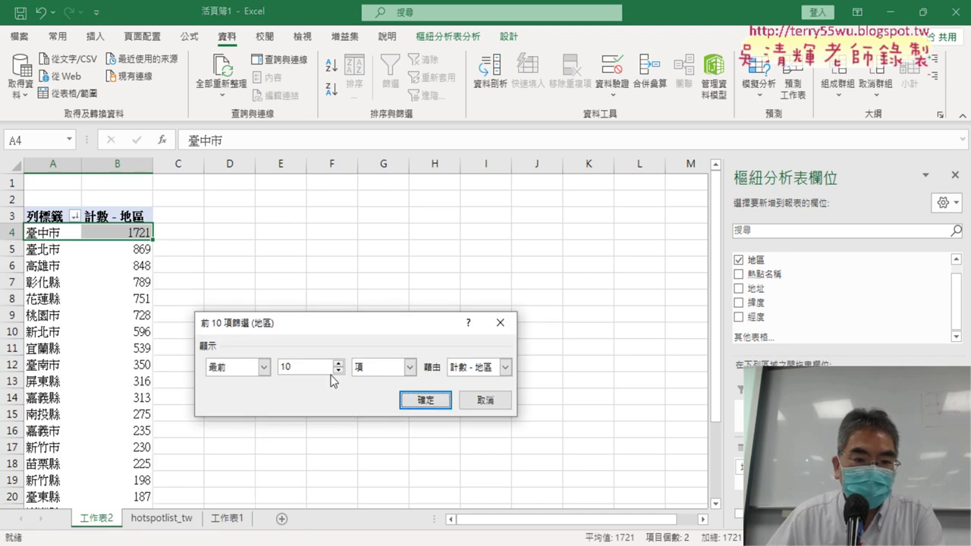
text(5)
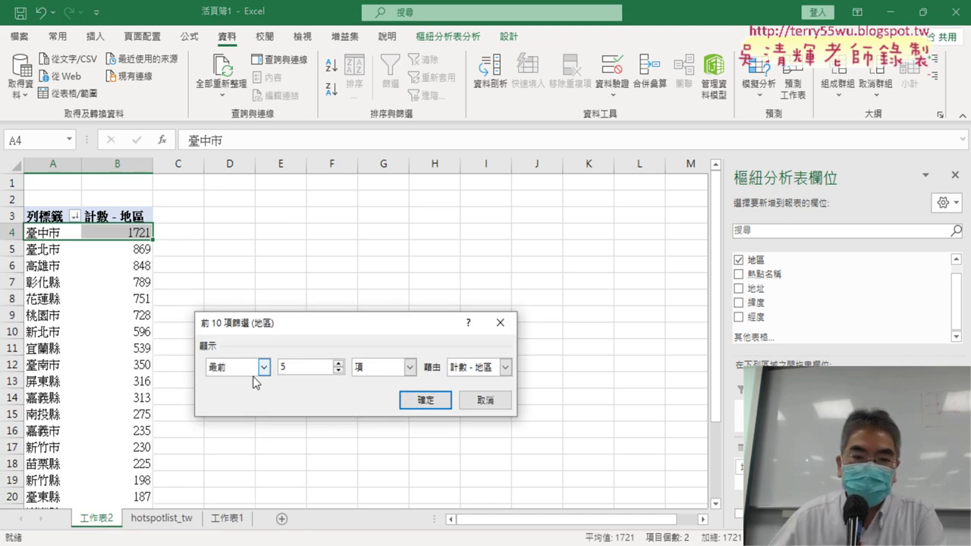
click(425, 400)
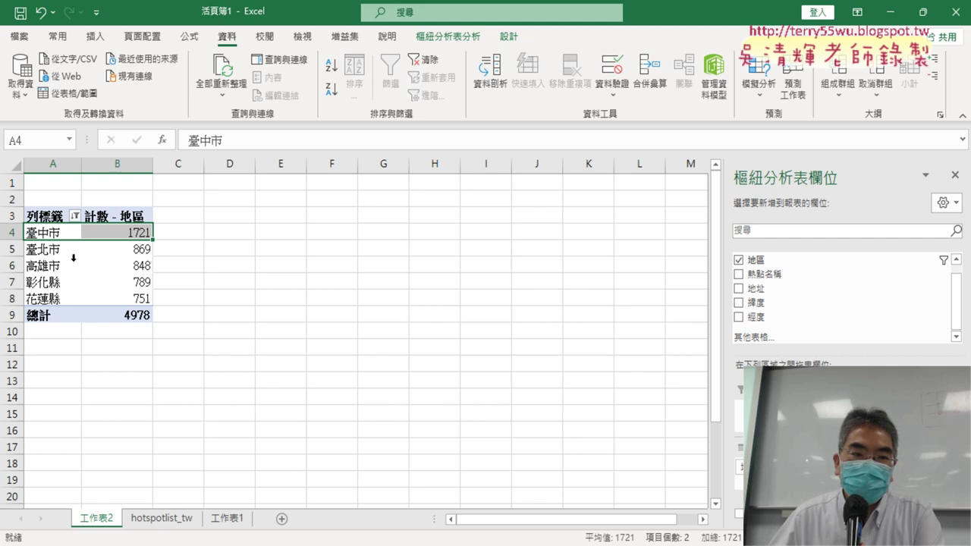
click(102, 266)
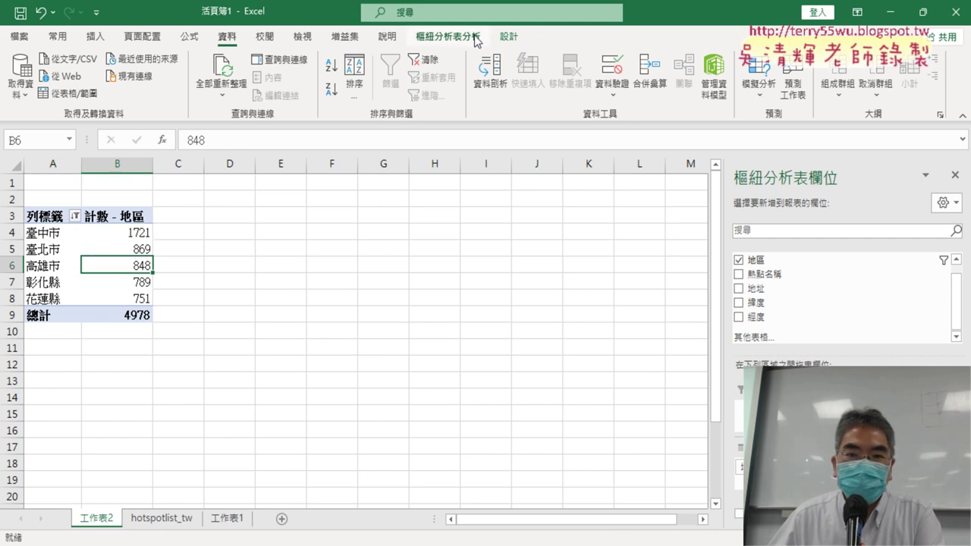
click(474, 37)
Insert a clustered column pivot chart, then move and enlarge it beside the table to column L
click(810, 91)
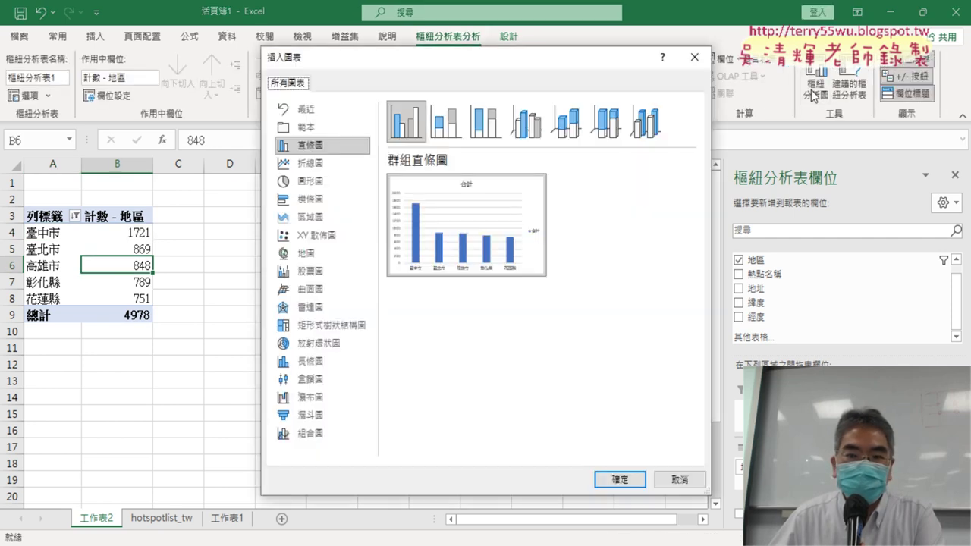
click(620, 480)
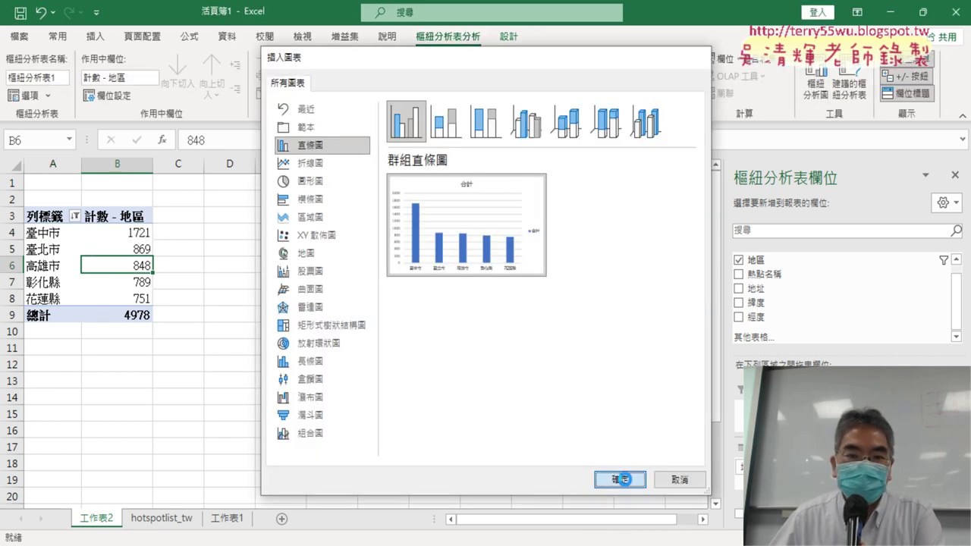
drag(332, 262, 293, 201)
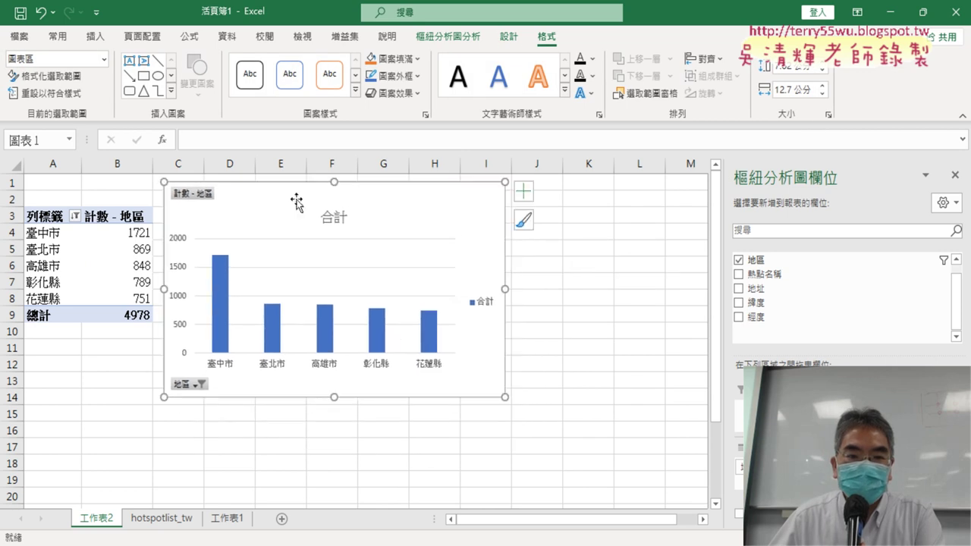
drag(504, 396, 667, 474)
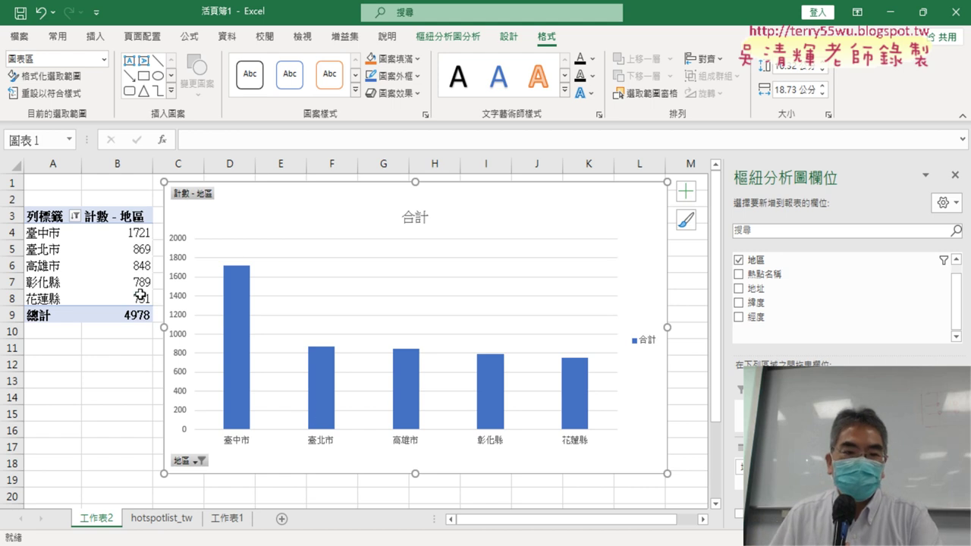
click(53, 249)
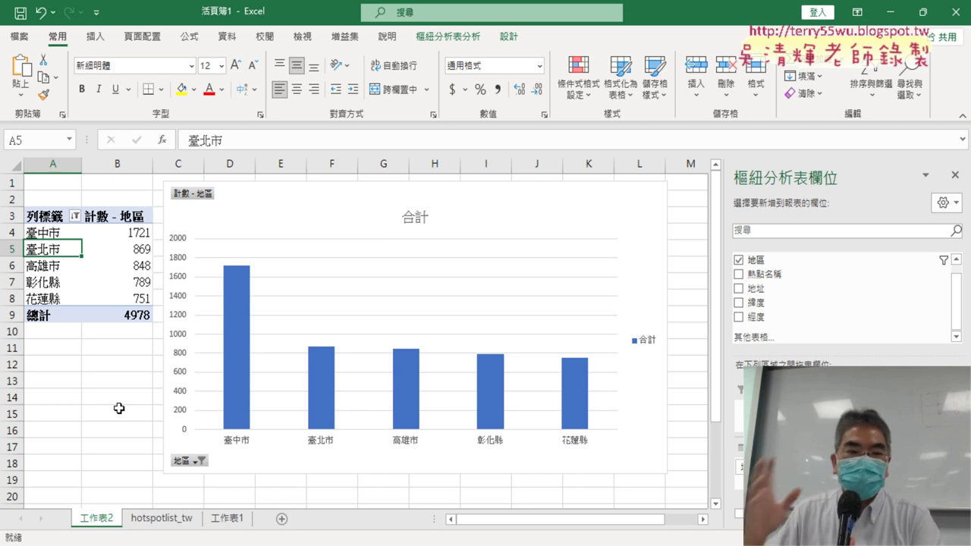
Drill into 臺北市's 869 count to list its hotspot records on a new sheet
click(145, 251)
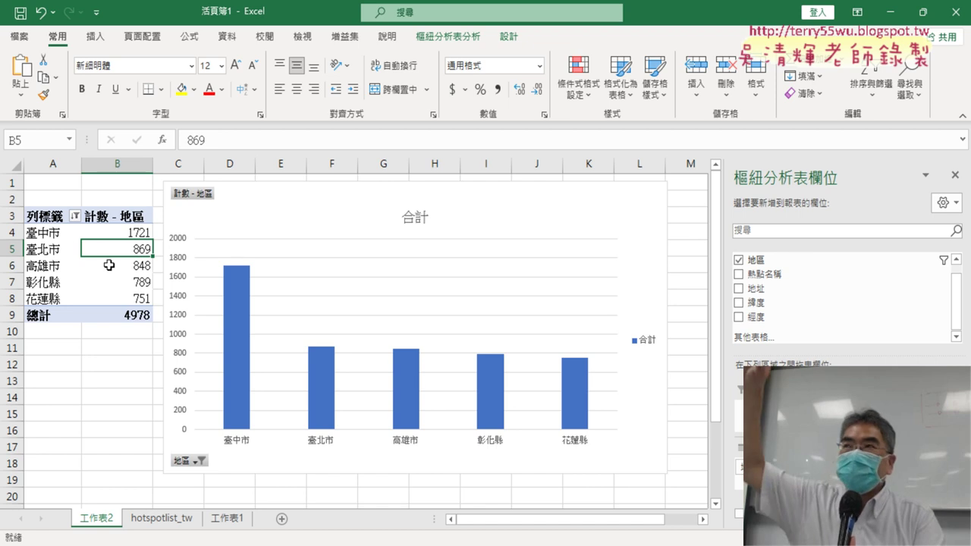
mouse_move(109, 264)
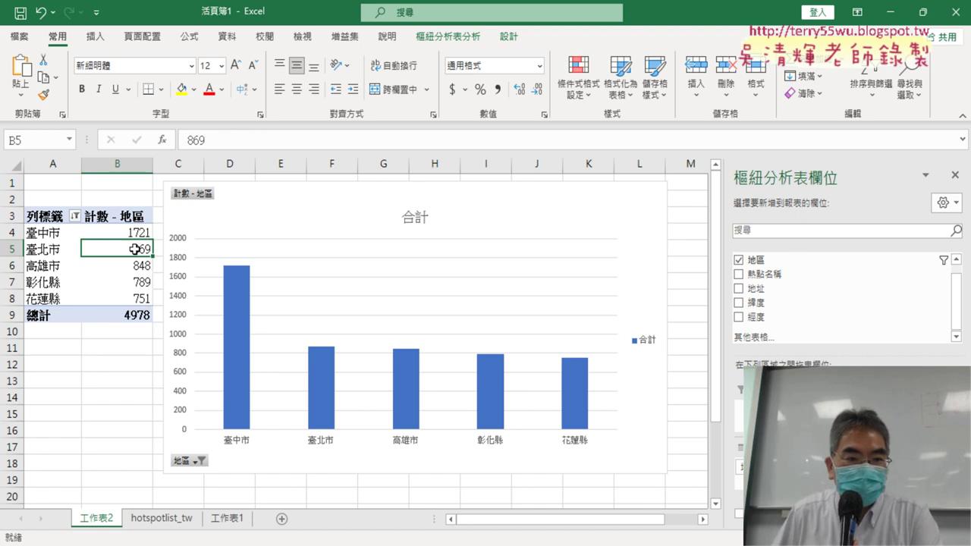
double_click(134, 249)
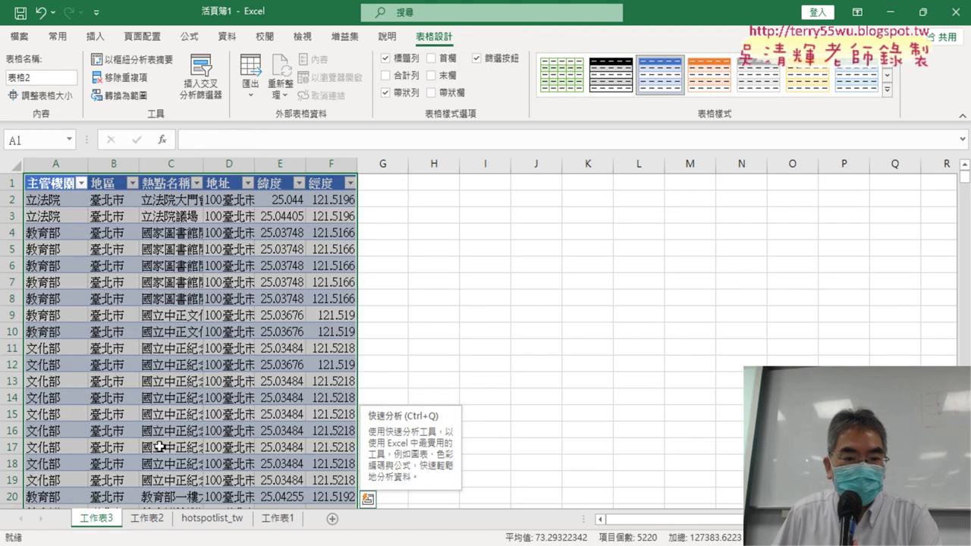
Back on 工作表2, circle the 869 count and arrow it toward 工作表3, then clear the ink
click(148, 519)
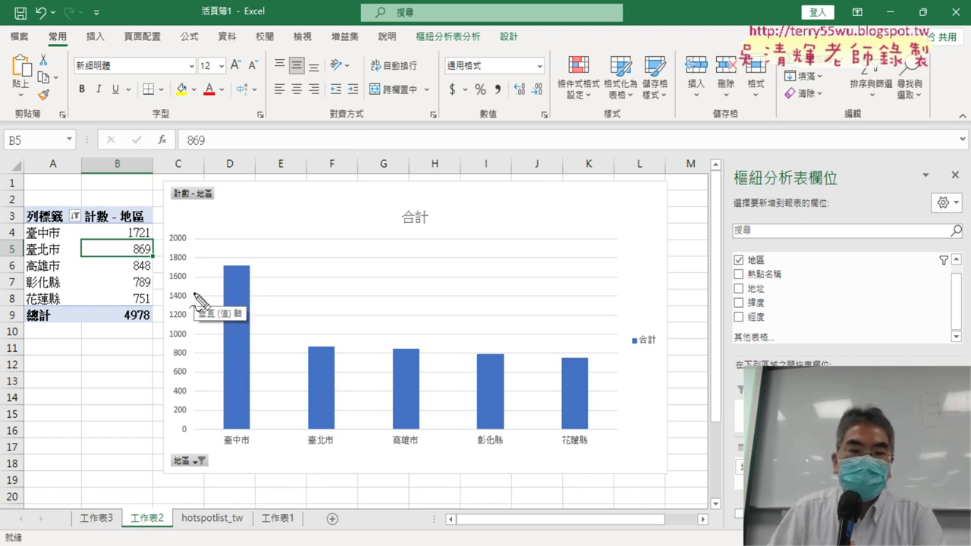
drag(155, 267, 164, 258)
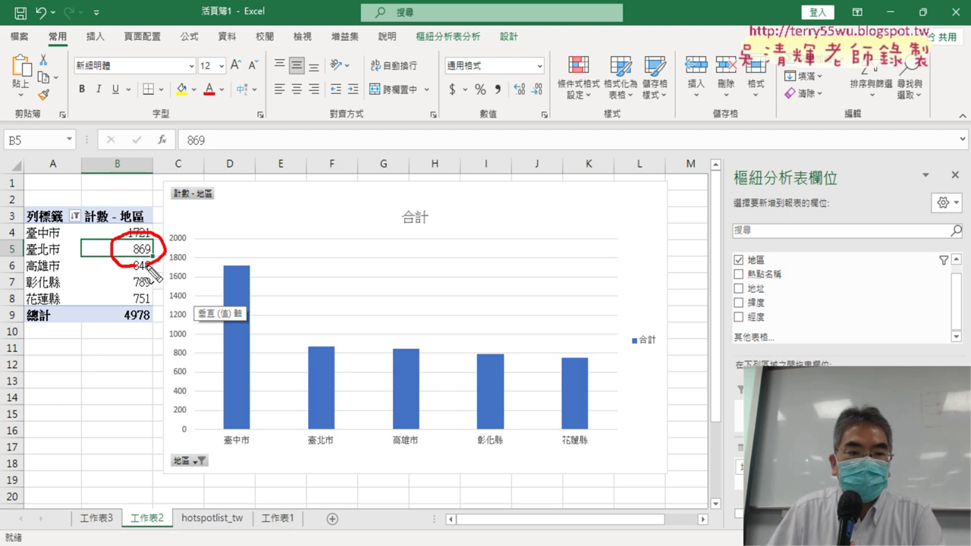
mouse_move(157, 266)
mouse_down()
mouse_move(154, 362)
mouse_move(97, 487)
mouse_move(113, 482)
mouse_move(85, 490)
mouse_move(116, 514)
mouse_up()
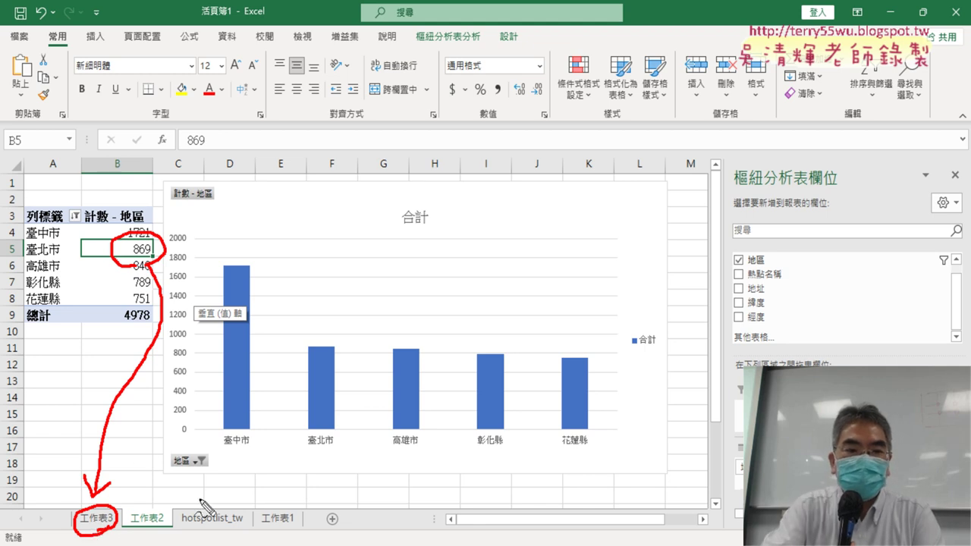
key(Escape)
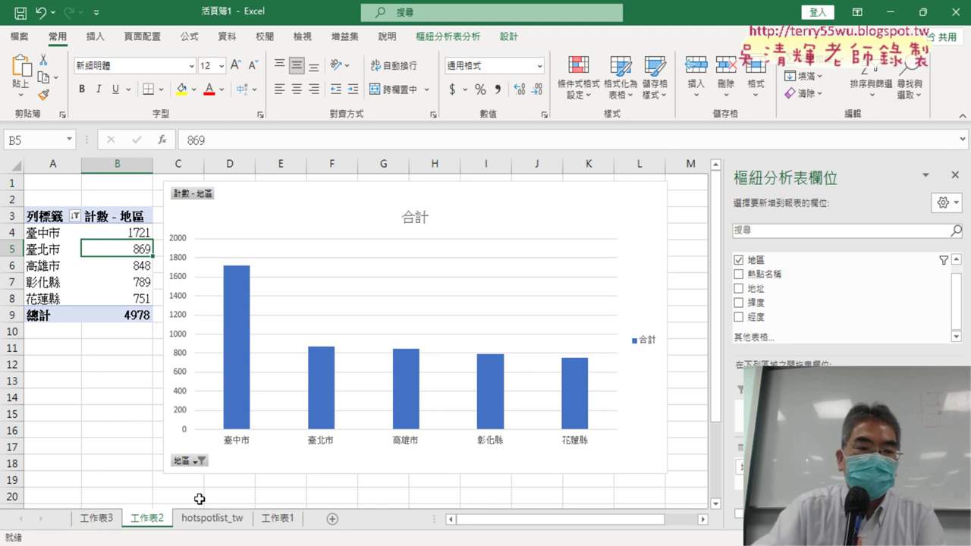
Rename the 工作表3 sheet to 臺北市 by pasting the copied district name
click(102, 519)
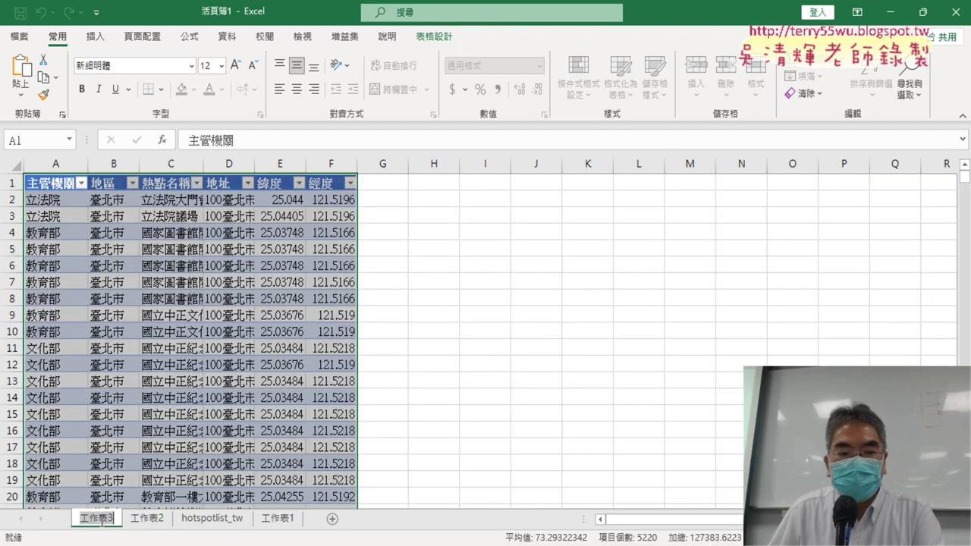
click(115, 201)
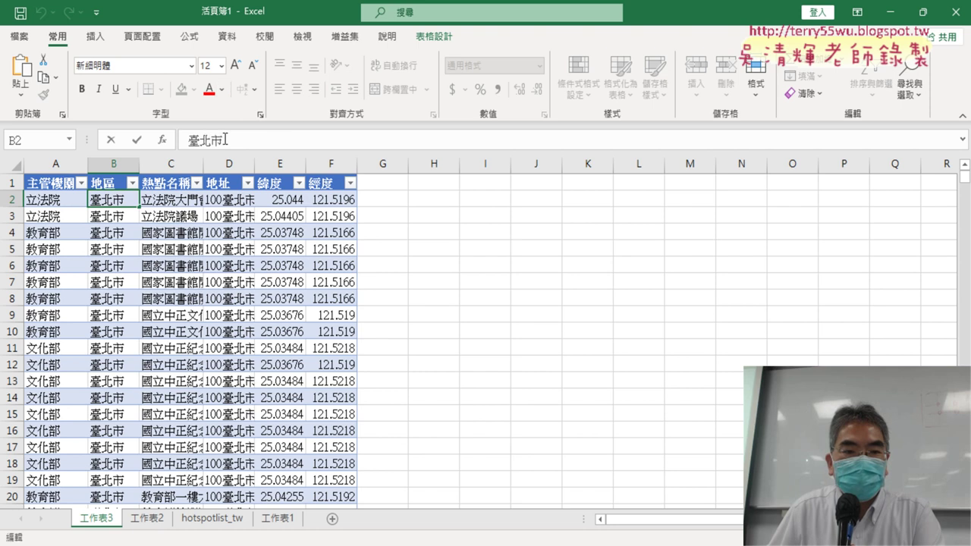
drag(220, 140, 189, 140)
right_click(201, 139)
click(258, 171)
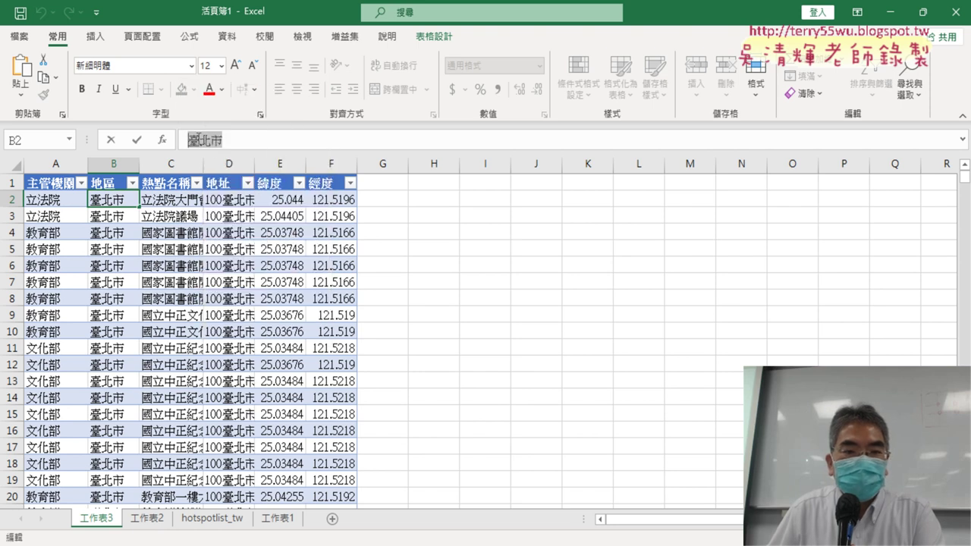
click(112, 140)
double_click(101, 522)
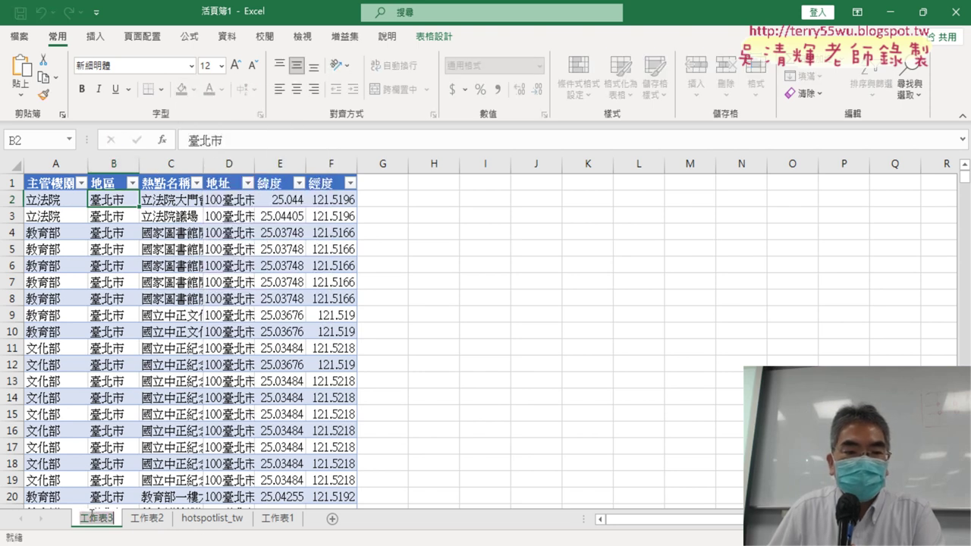
key(ctrl+v)
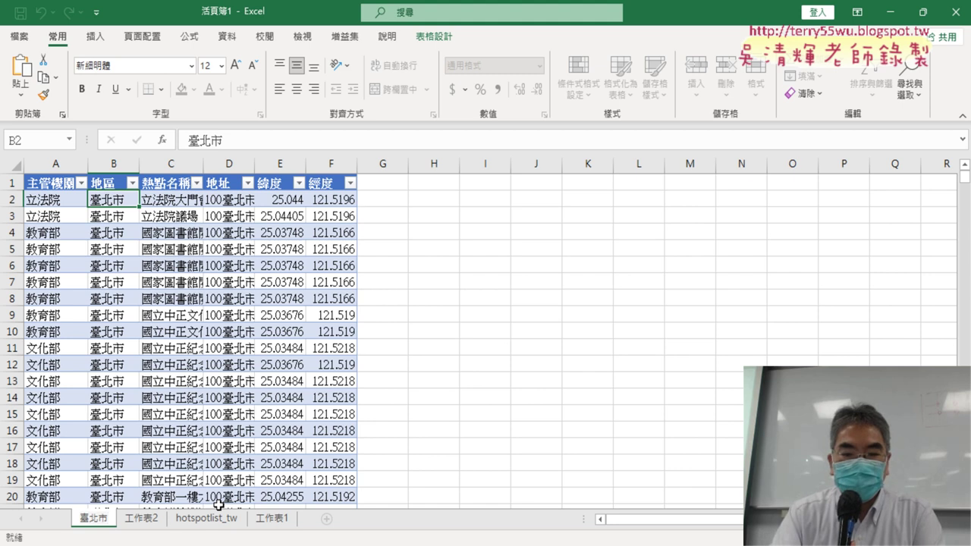
key(Return)
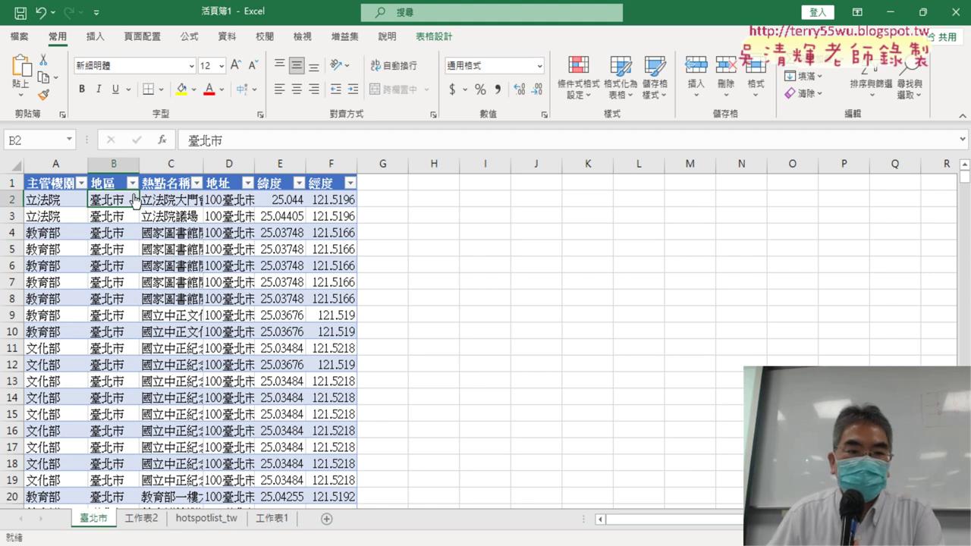
Autofit column C, then narrow 熱點名稱 and widen 地址 so full addresses show
click(114, 163)
click(115, 199)
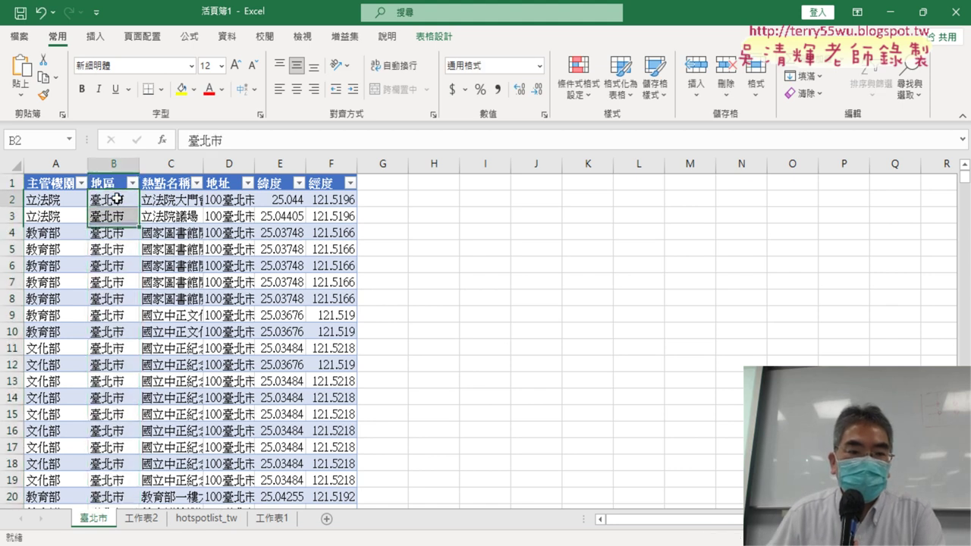
scroll(114, 304, down, 5)
scroll(112, 348, down, 8)
scroll(119, 399, down, 1)
scroll(119, 400, down, 9)
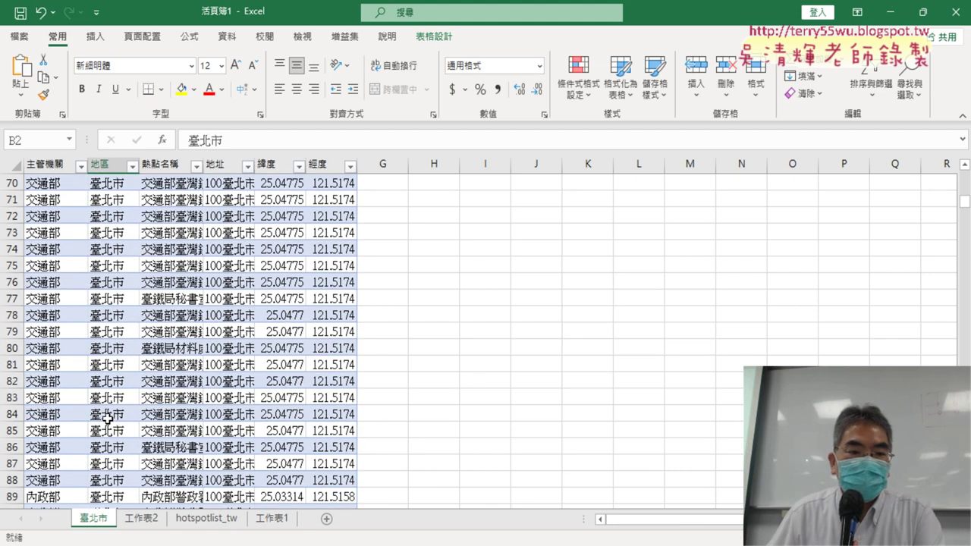
scroll(119, 399, down, 1)
scroll(152, 342, up, 7)
scroll(199, 217, up, 9)
scroll(199, 217, up, 4)
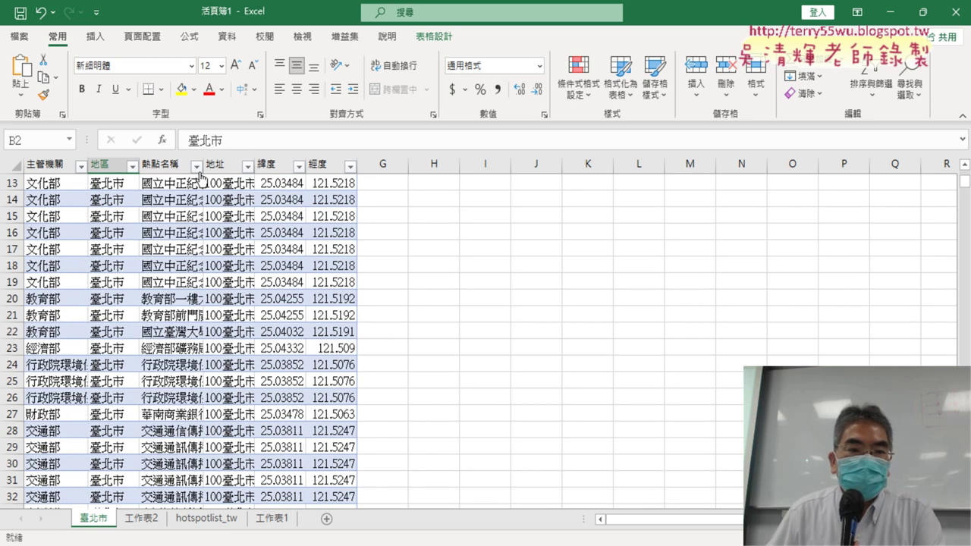
double_click(204, 164)
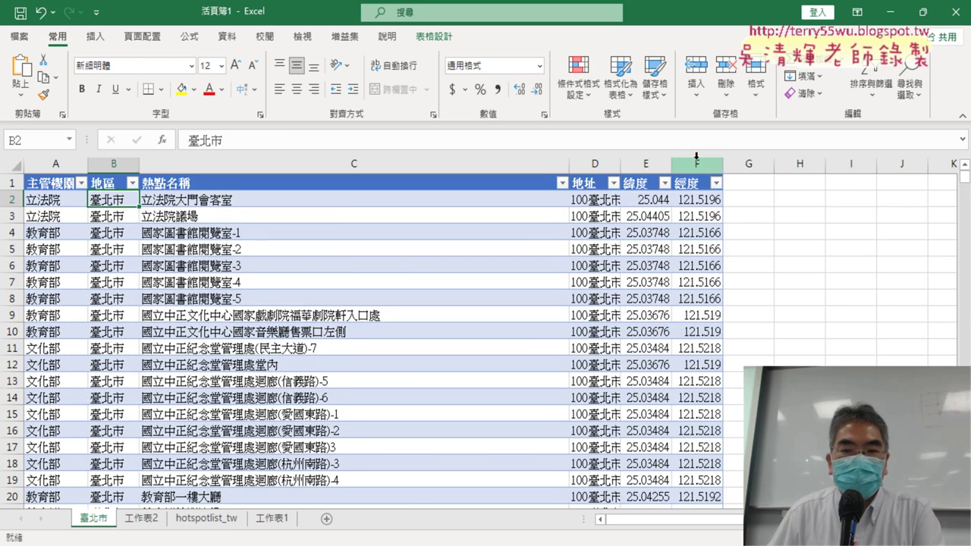
drag(570, 163, 231, 163)
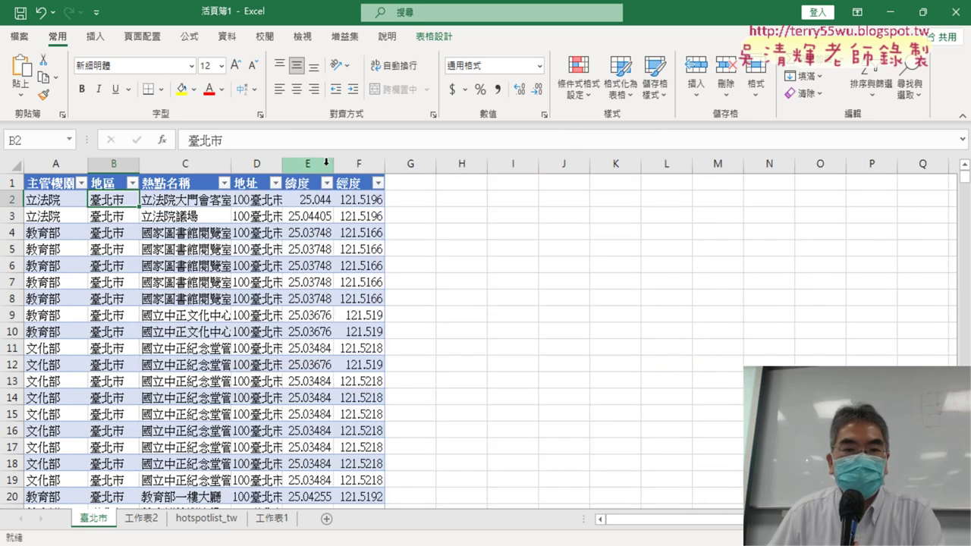
drag(290, 166, 456, 166)
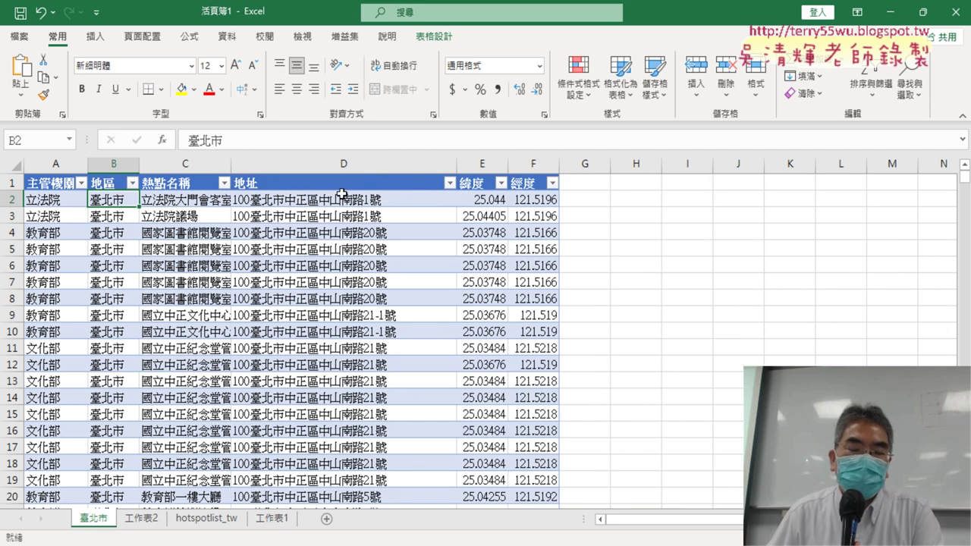
click(396, 184)
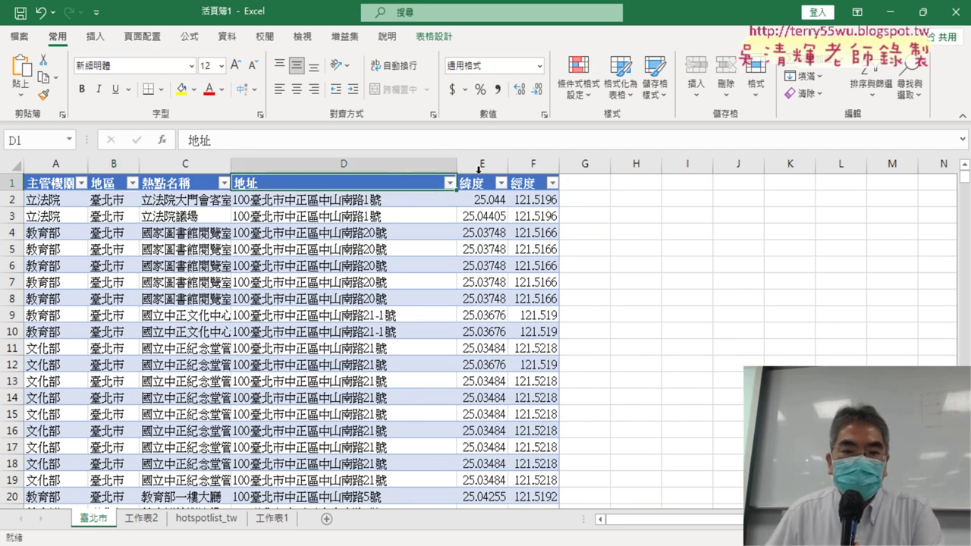
Insert an empty column before the 緯度 column E
click(315, 165)
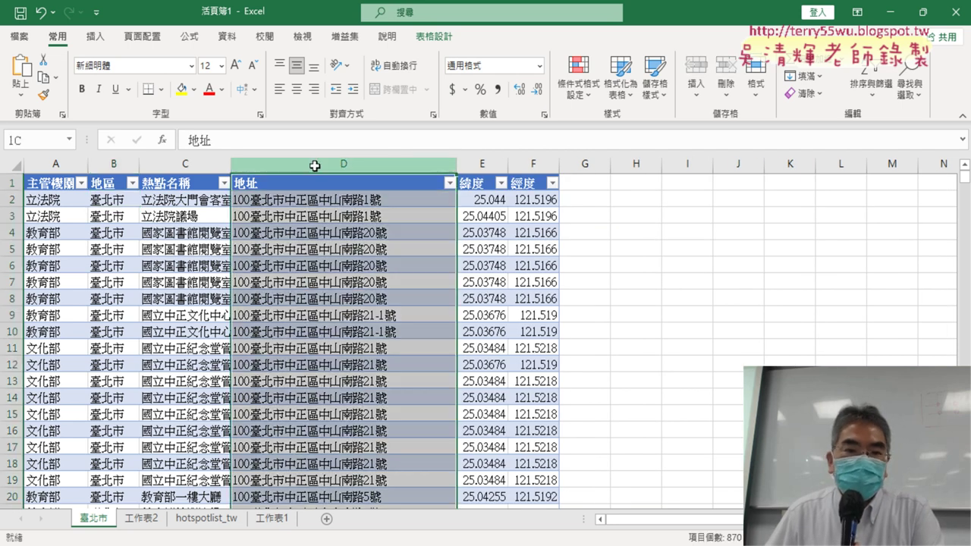
click(475, 167)
right_click(477, 172)
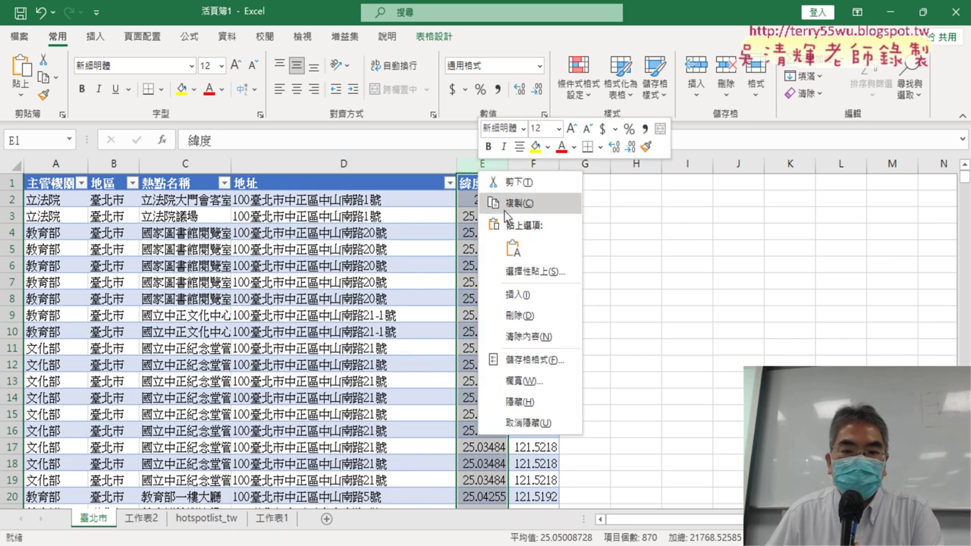
click(527, 293)
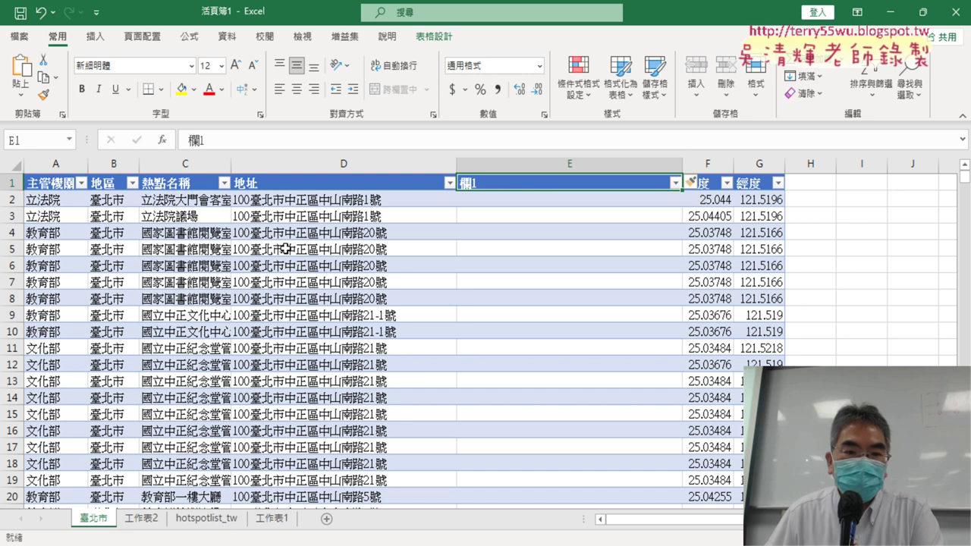
Clear the table's banded style and convert the table to a plain range
click(434, 36)
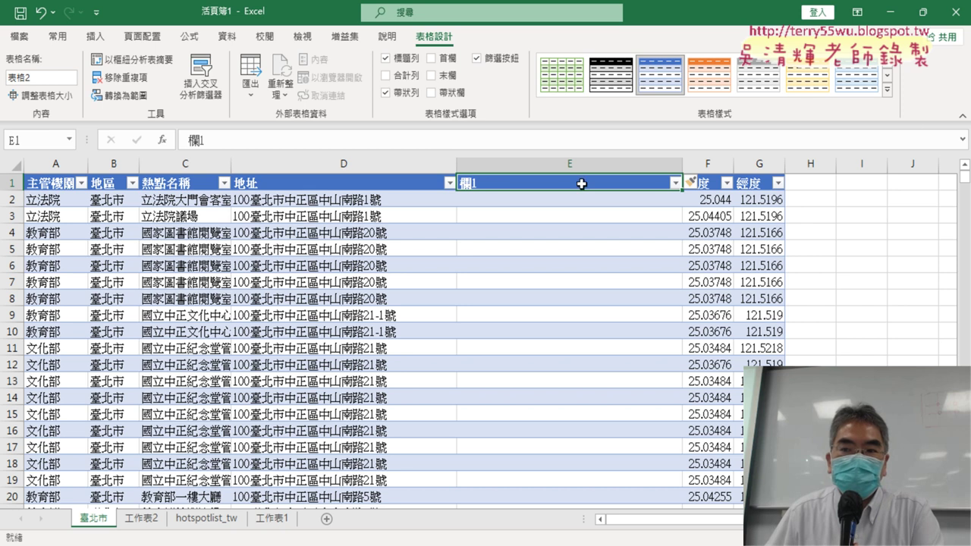
click(887, 90)
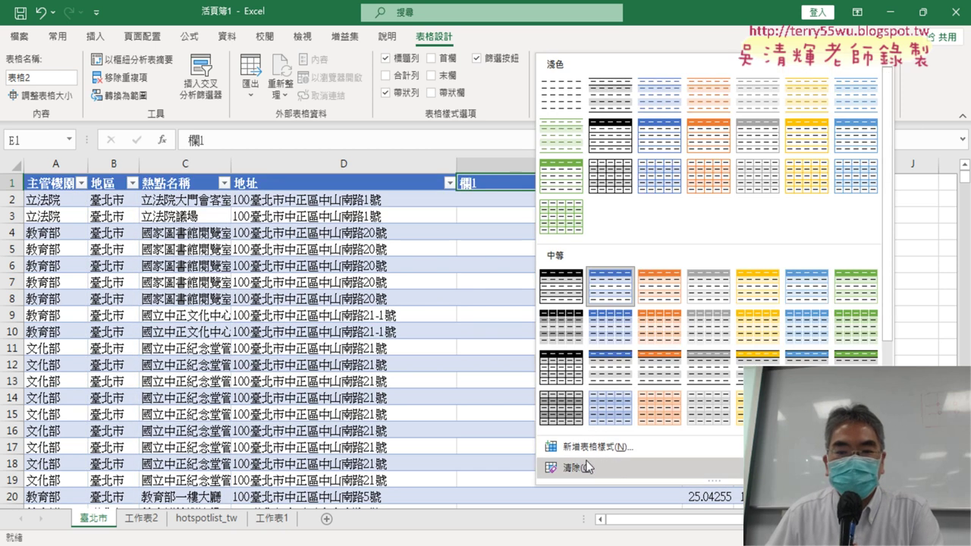
click(588, 470)
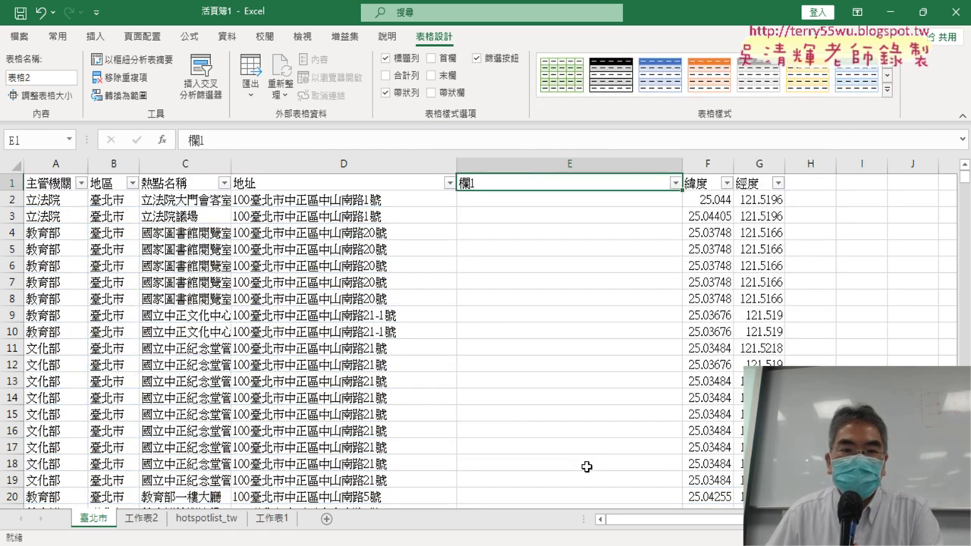
click(126, 96)
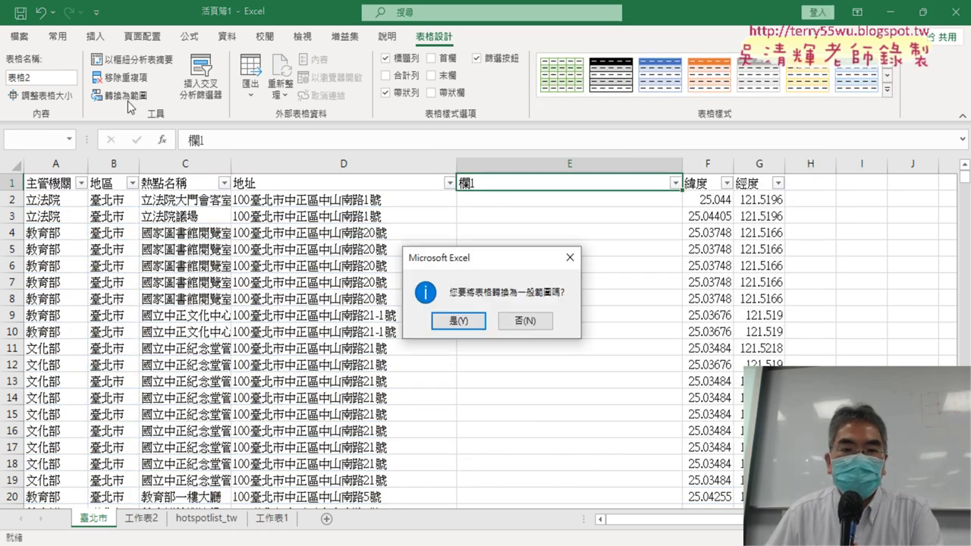
click(460, 321)
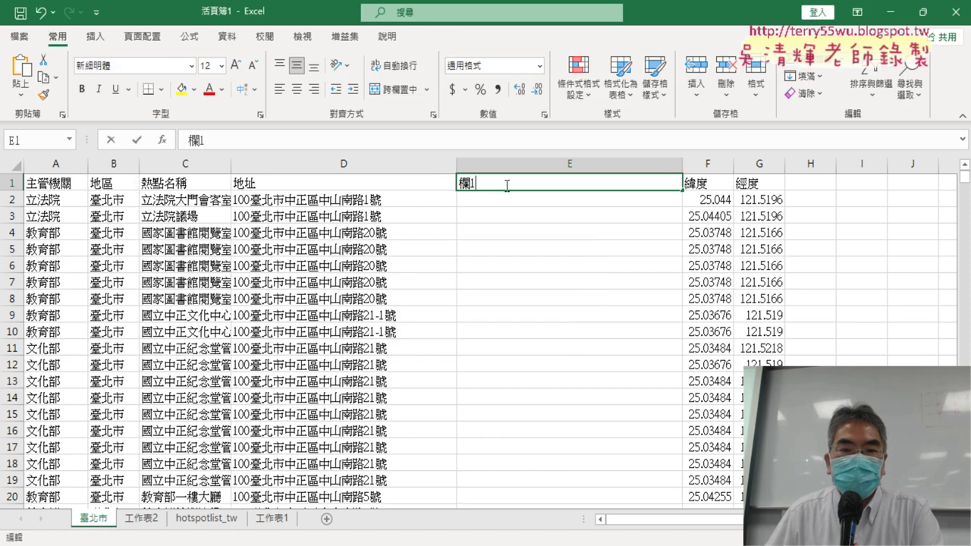
Replace the 欄1 header in column E with 區
key(BackSpace)
key(BackSpace)
text(ㄑㄩ)
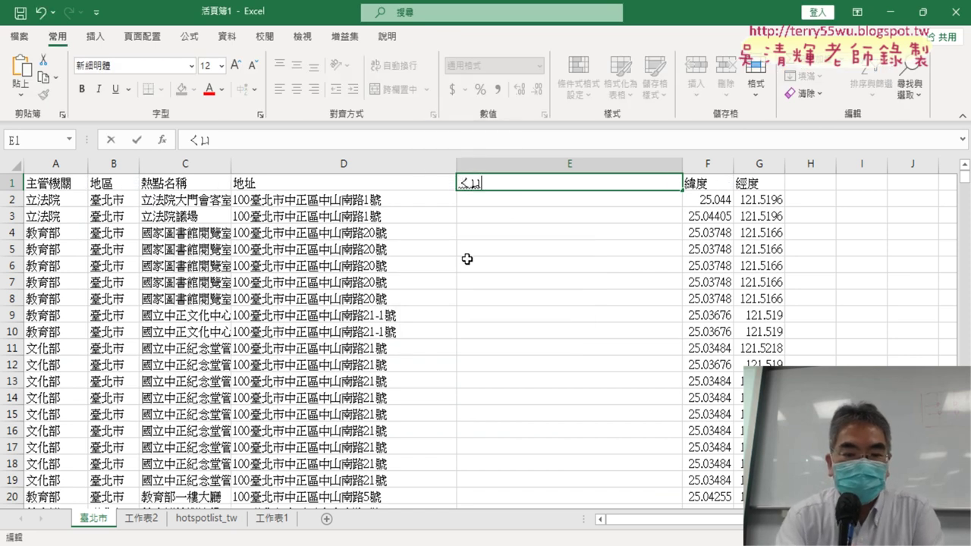
key(space)
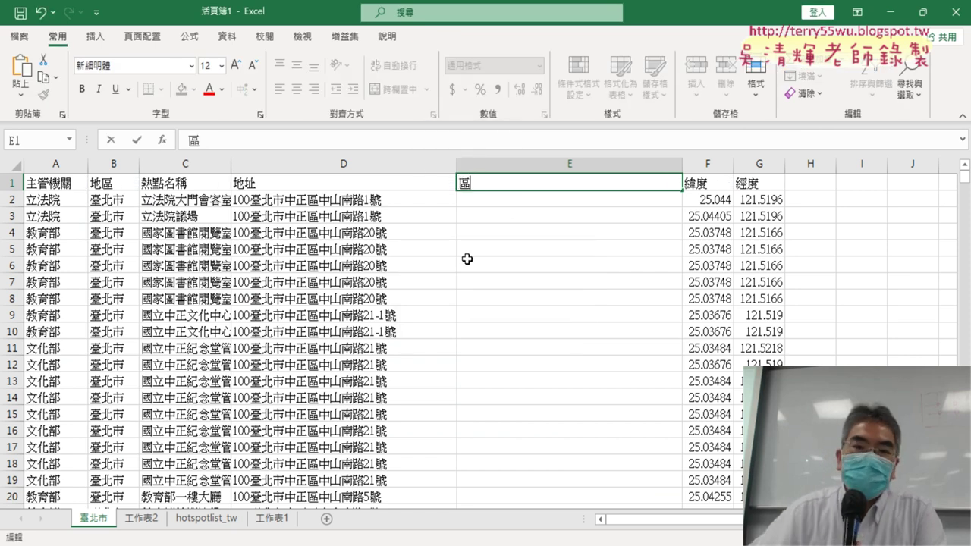
click(481, 197)
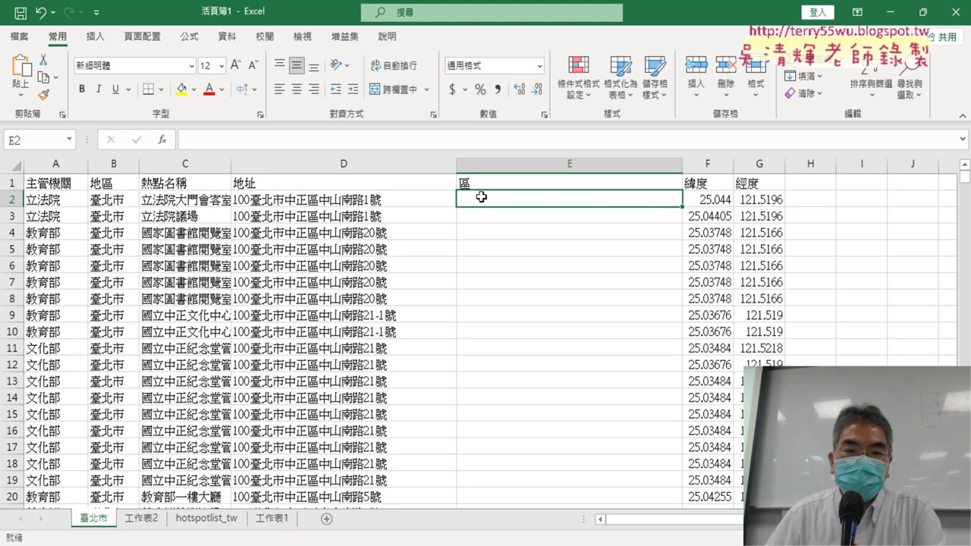
Choose the MID function from the Text category for cell E2
click(162, 141)
click(435, 292)
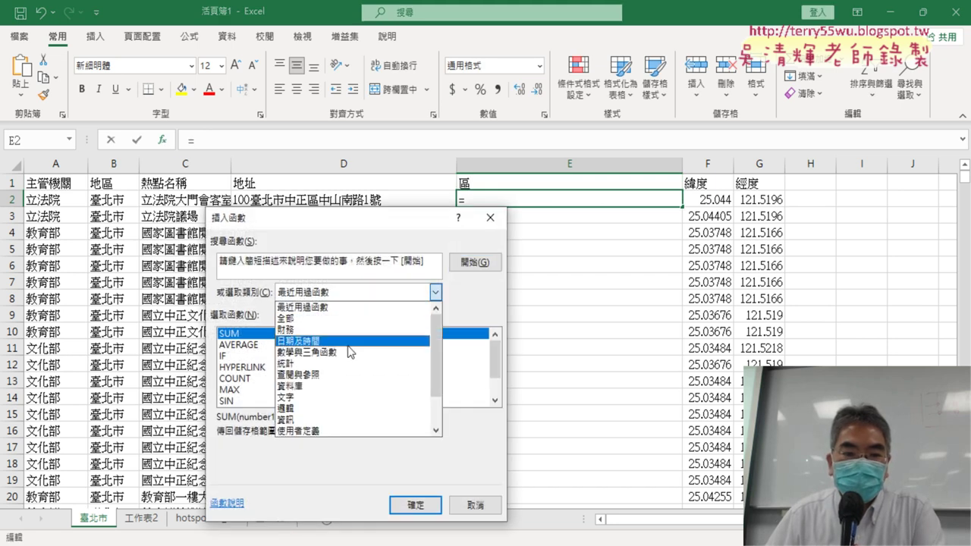
click(349, 398)
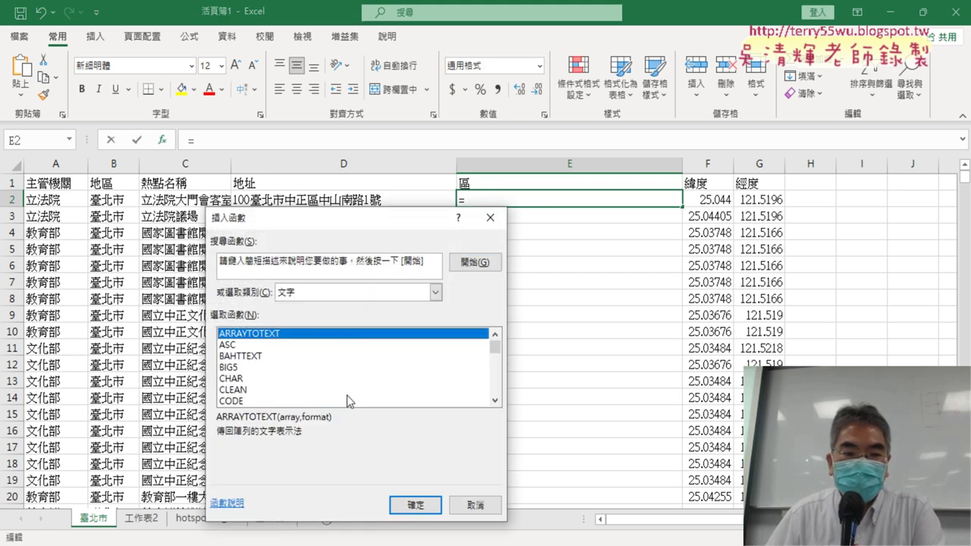
double_click(494, 401)
click(494, 401)
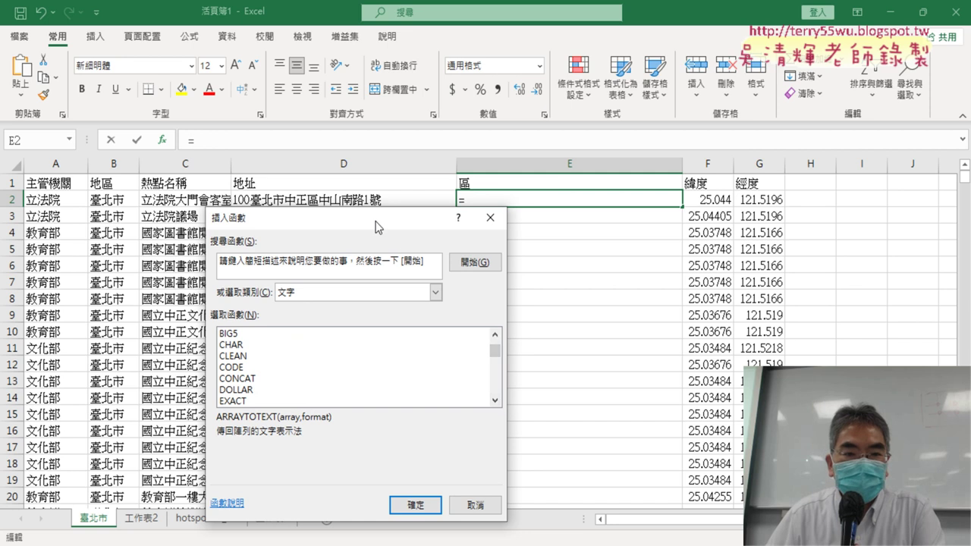
mouse_move(377, 226)
mouse_down()
mouse_move(798, 214)
mouse_move(749, 214)
mouse_up()
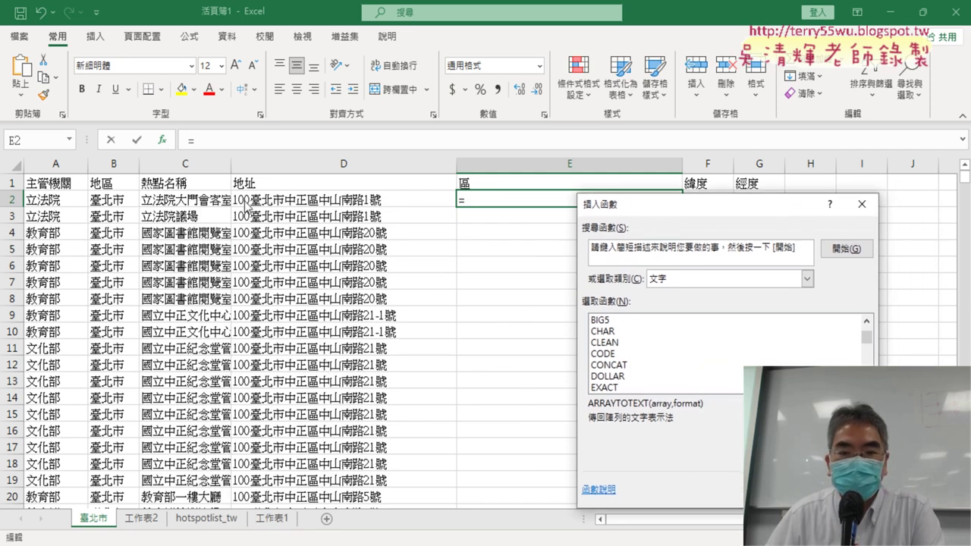
scroll(865, 337, down, 2)
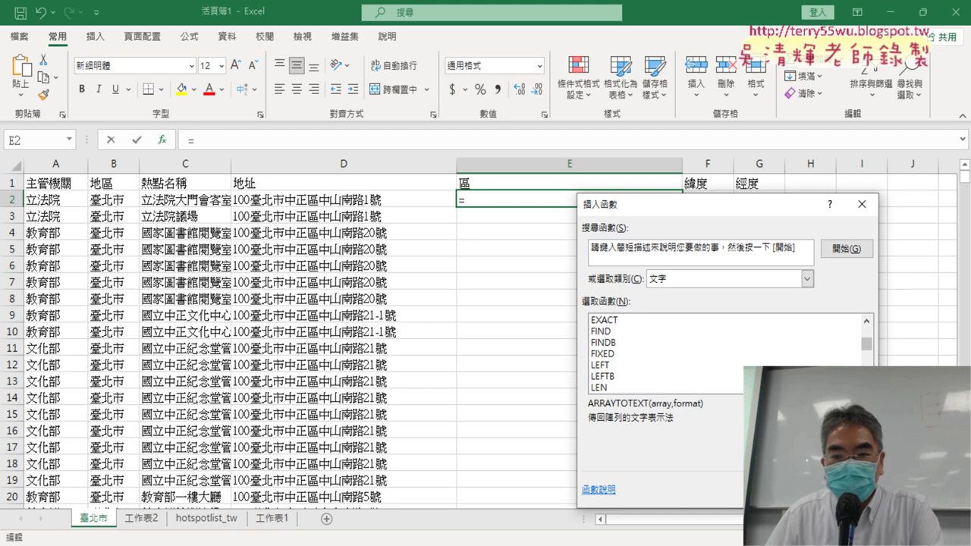
scroll(725, 353, down, 2)
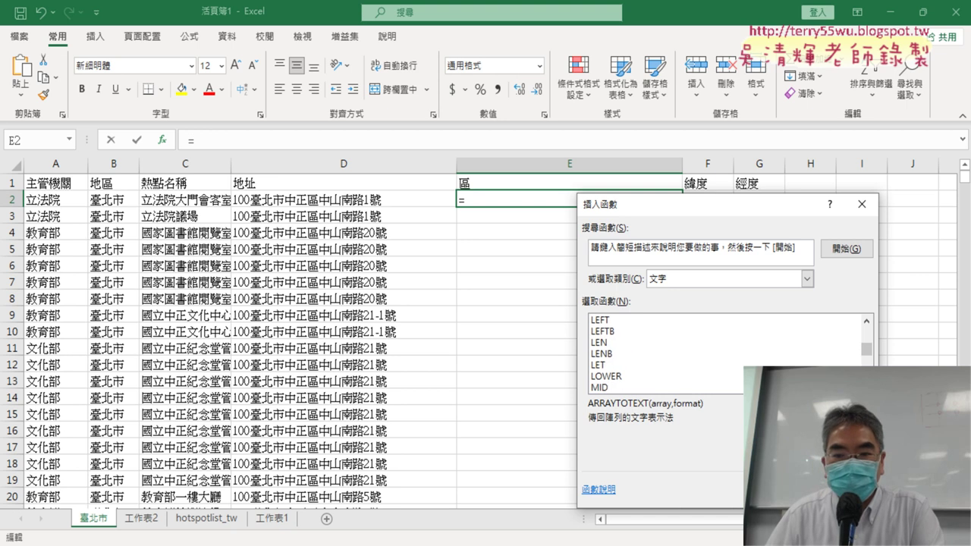
double_click(717, 389)
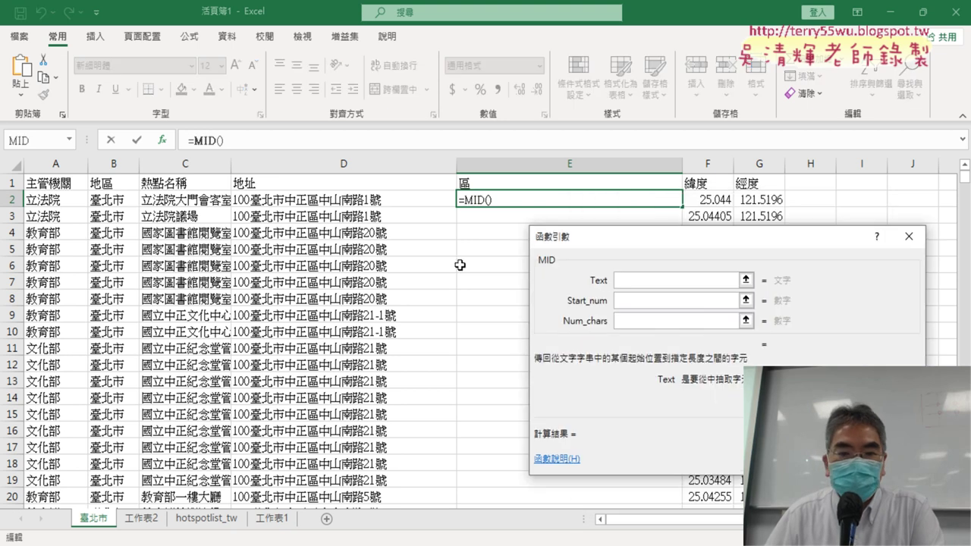
Set MID's arguments to D2, 7 and 3, giving =MID(D2,7,3) in E2
click(301, 202)
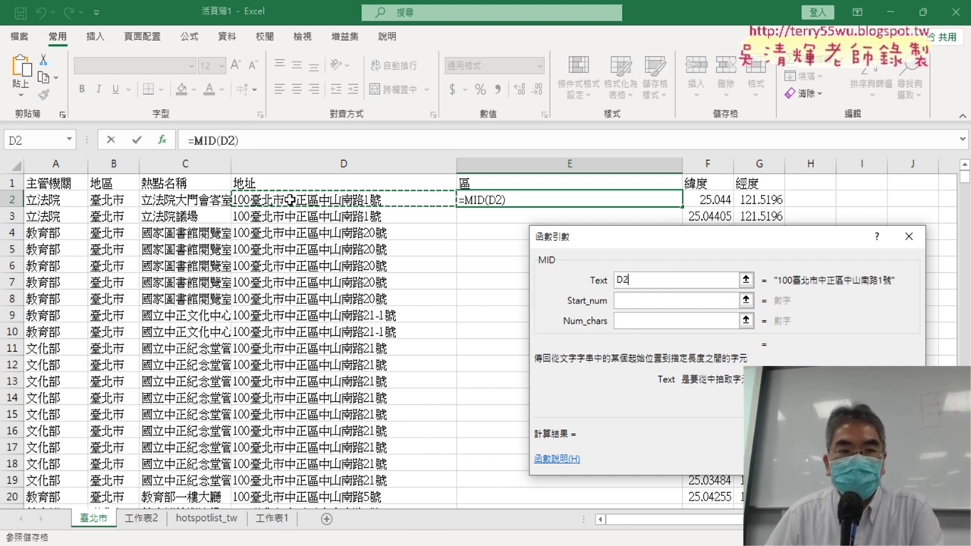
click(645, 301)
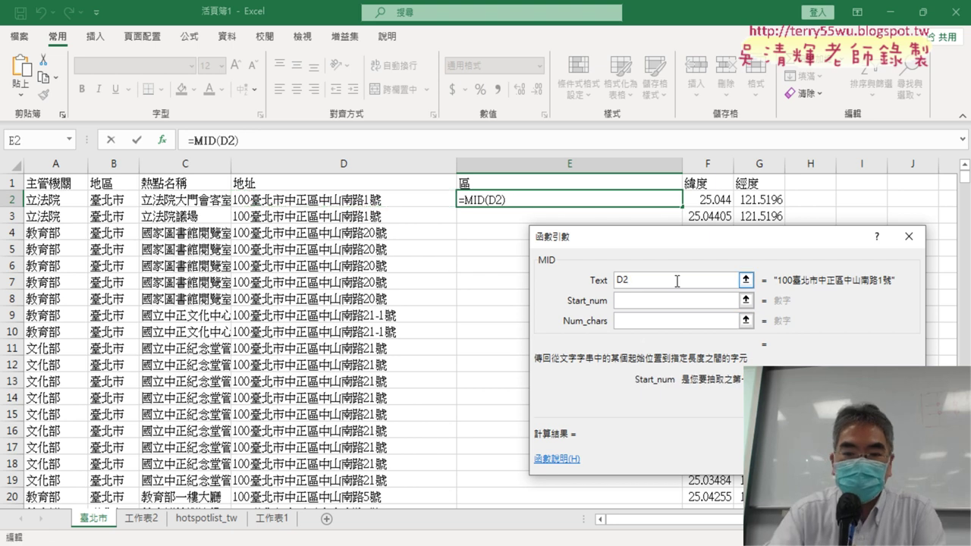
text(7)
key(Tab)
text(3)
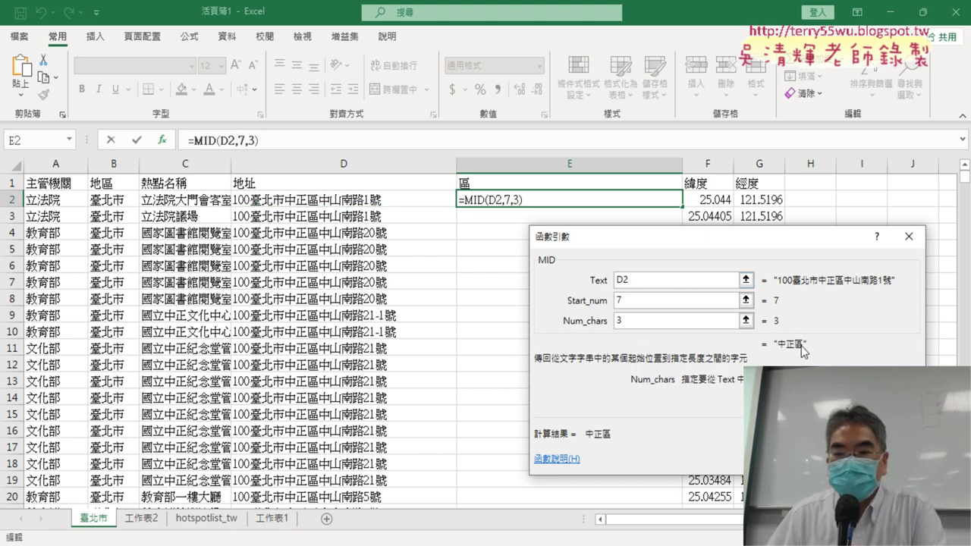
key(Return)
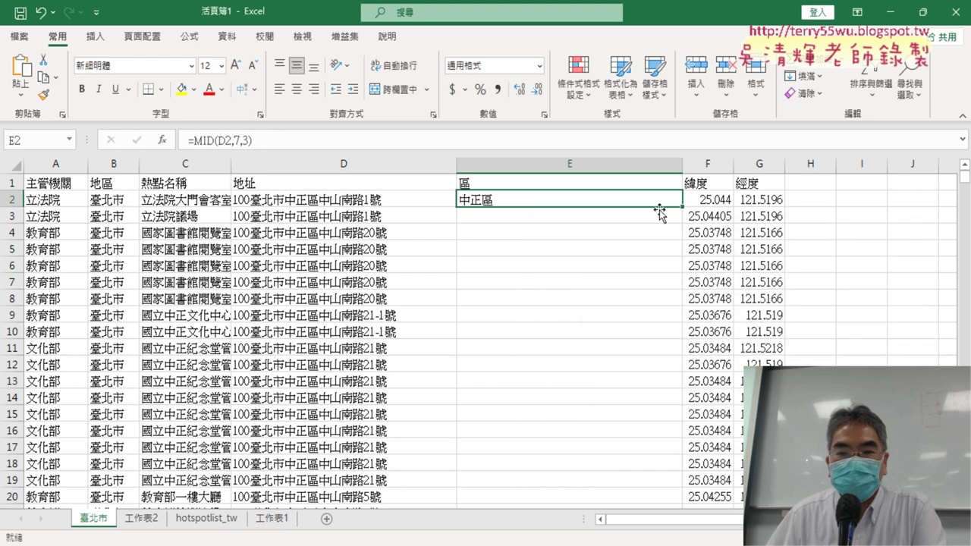
Fill the district formula down column E, spot-check E6 and E5, and narrow column E
double_click(683, 205)
scroll(590, 341, down, 4)
scroll(590, 341, down, 6)
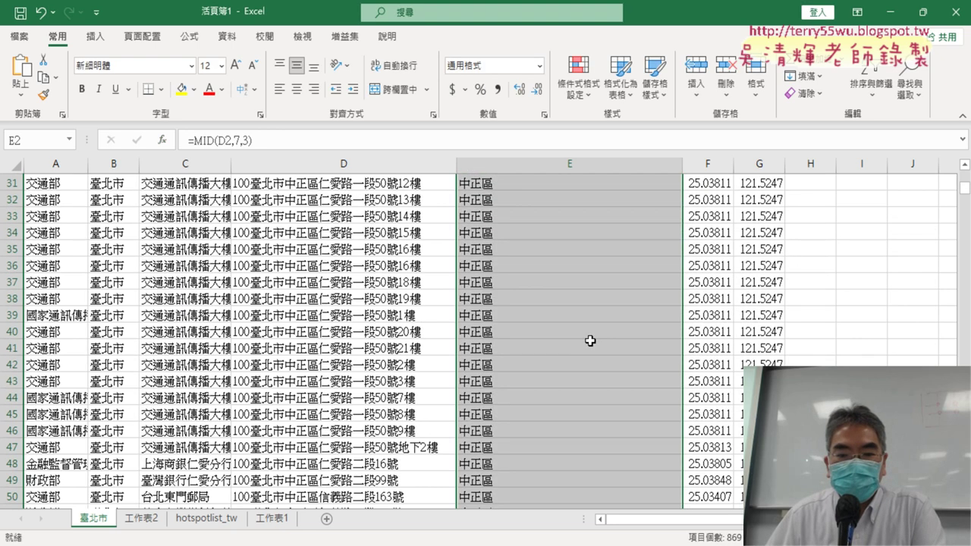
scroll(591, 341, down, 10)
scroll(591, 341, down, 10)
scroll(591, 340, up, 8)
scroll(600, 326, up, 12)
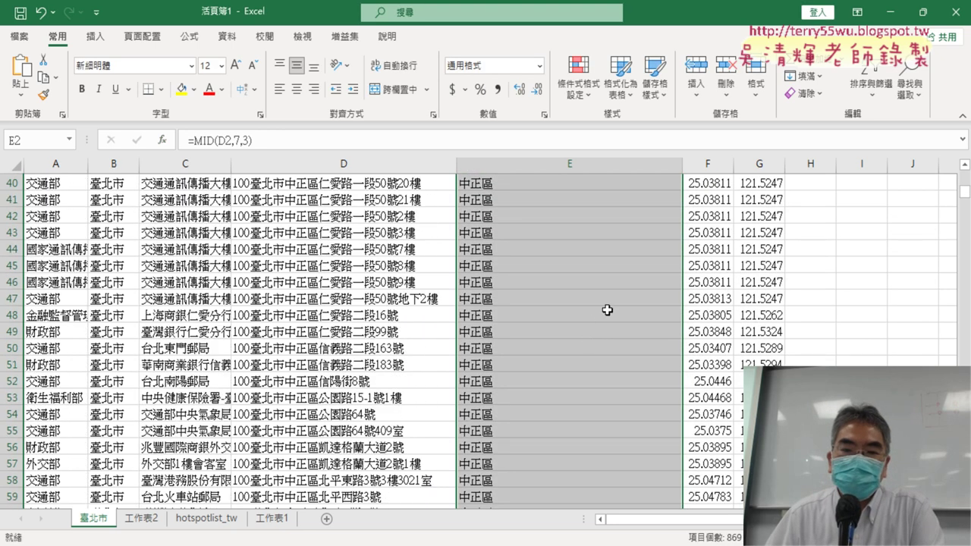
scroll(604, 314, up, 7)
scroll(604, 315, up, 3)
click(597, 267)
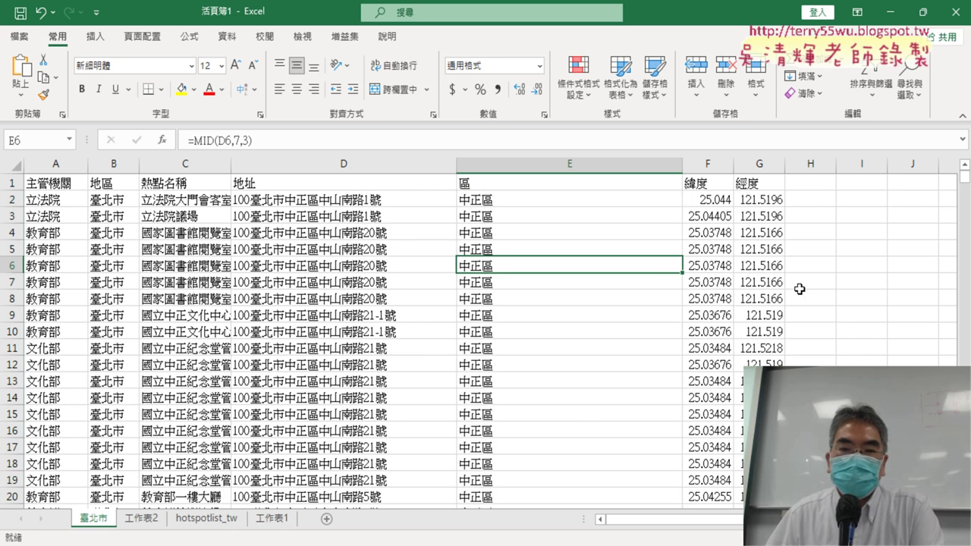
drag(683, 164, 513, 164)
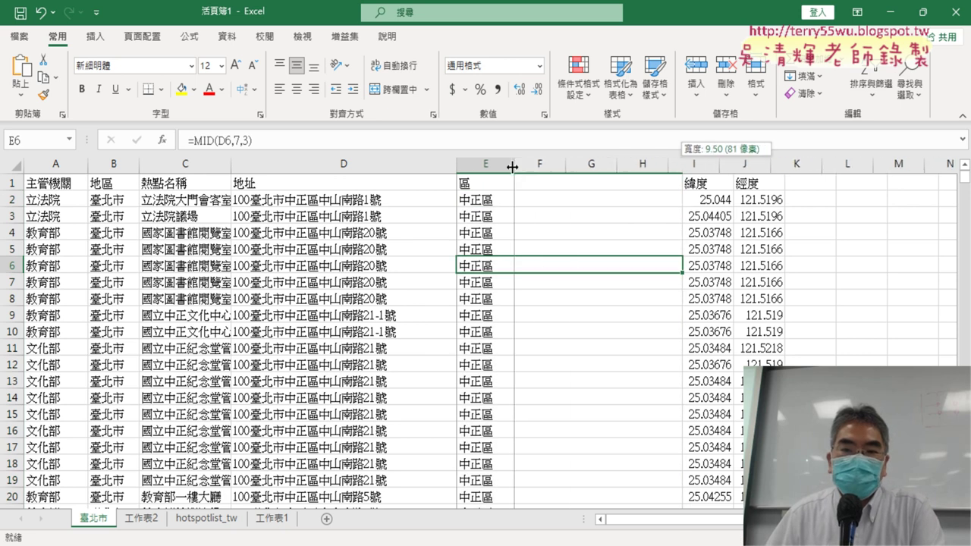
click(495, 248)
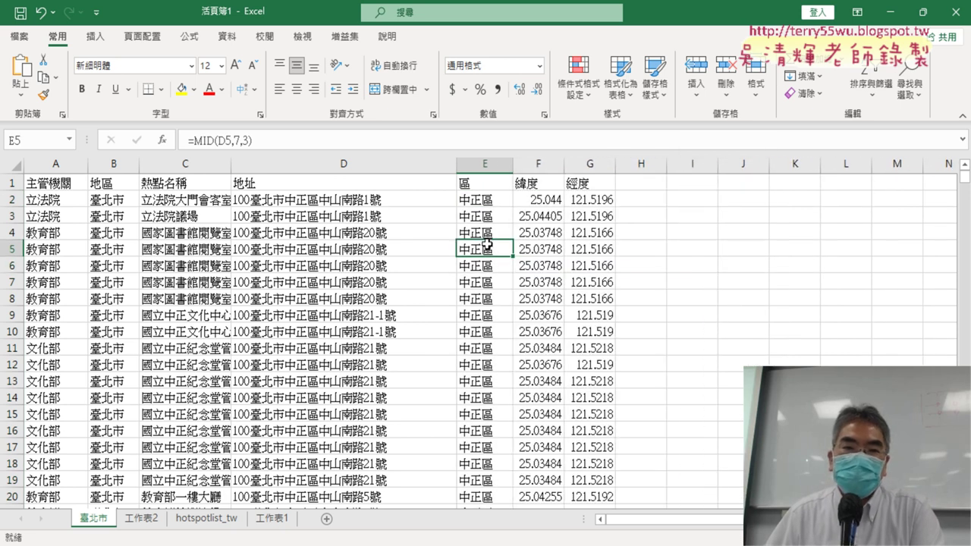
Mark the PivotTable command and the 區 column with red annotations, then clear them
click(98, 37)
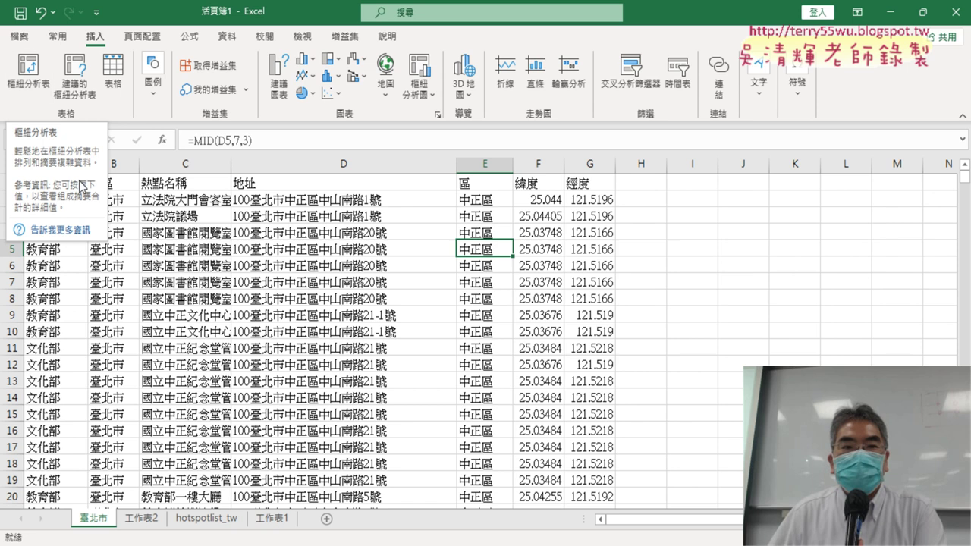
click(510, 165)
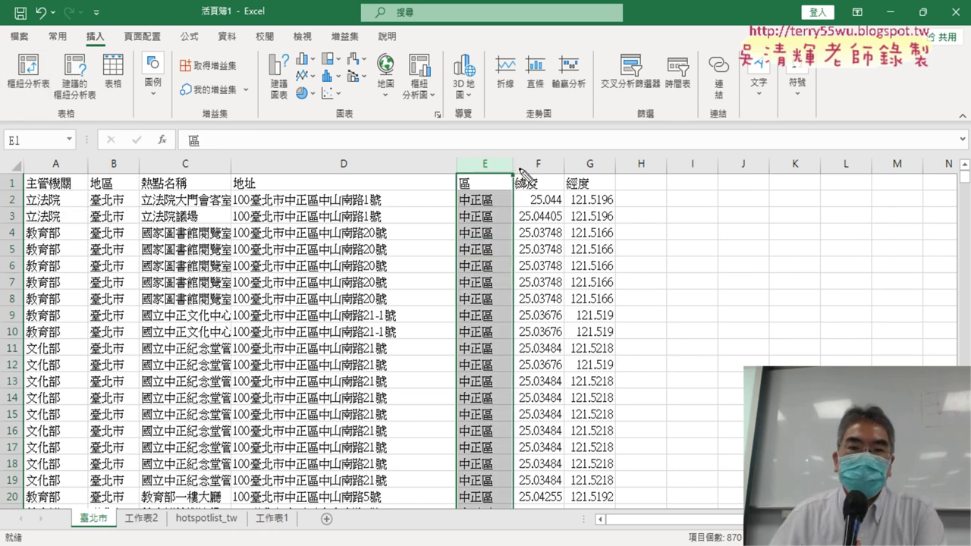
drag(67, 115, 80, 98)
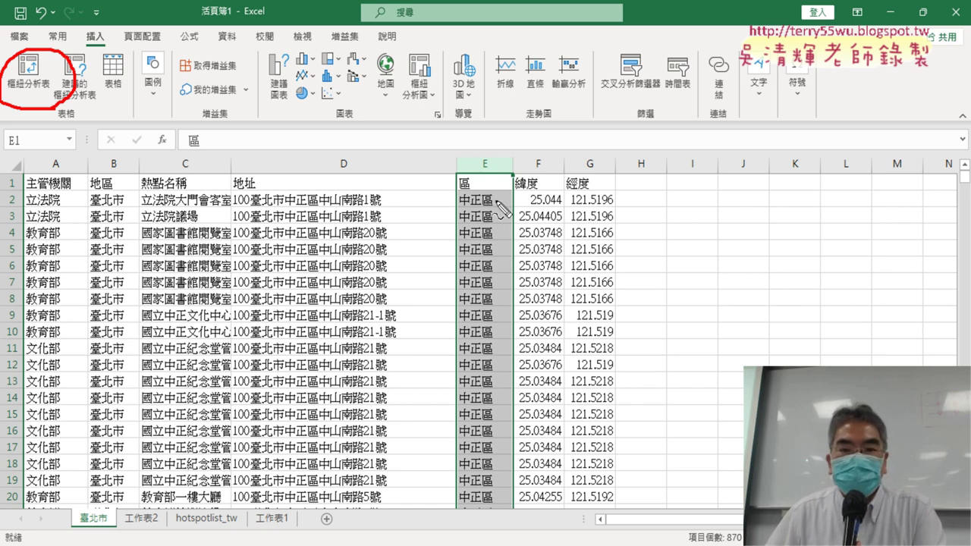
drag(504, 201, 497, 215)
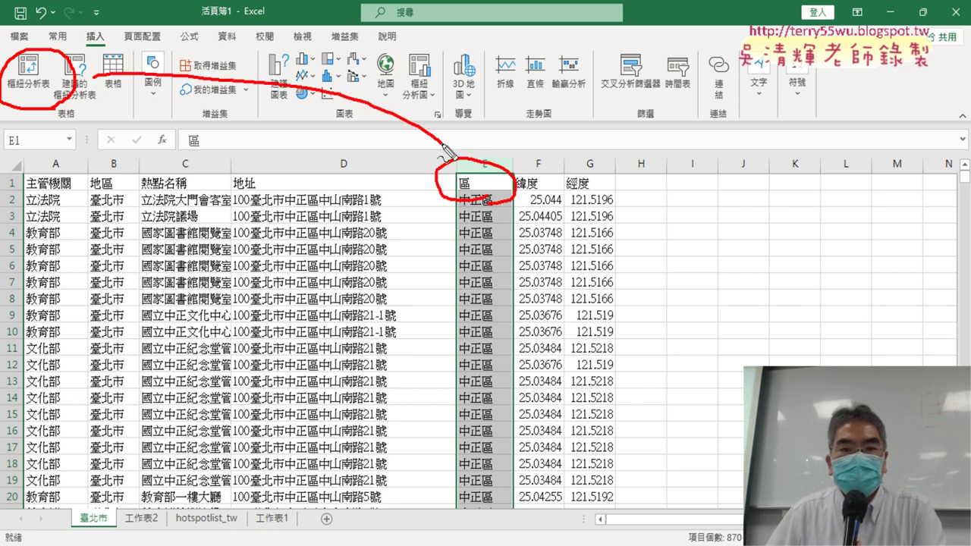
drag(96, 77, 460, 85)
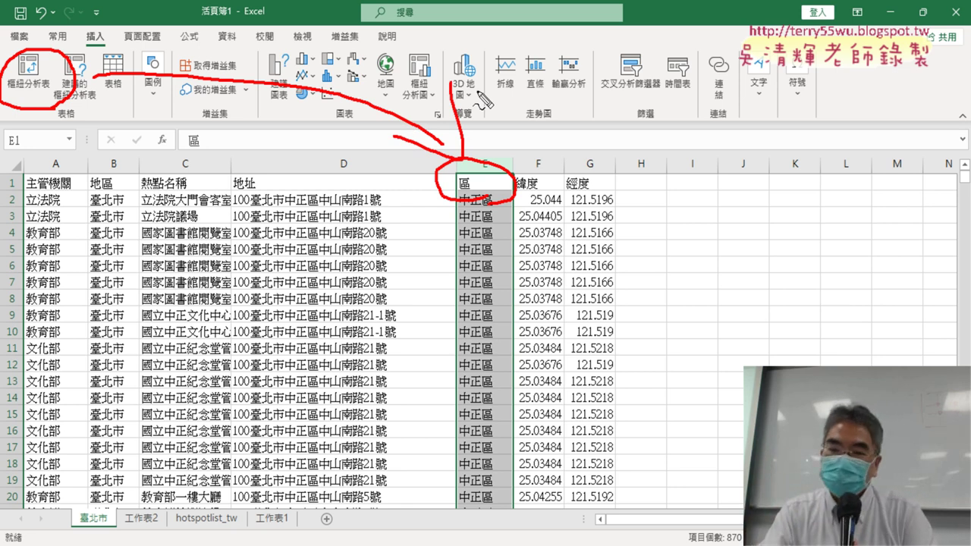
key(Escape)
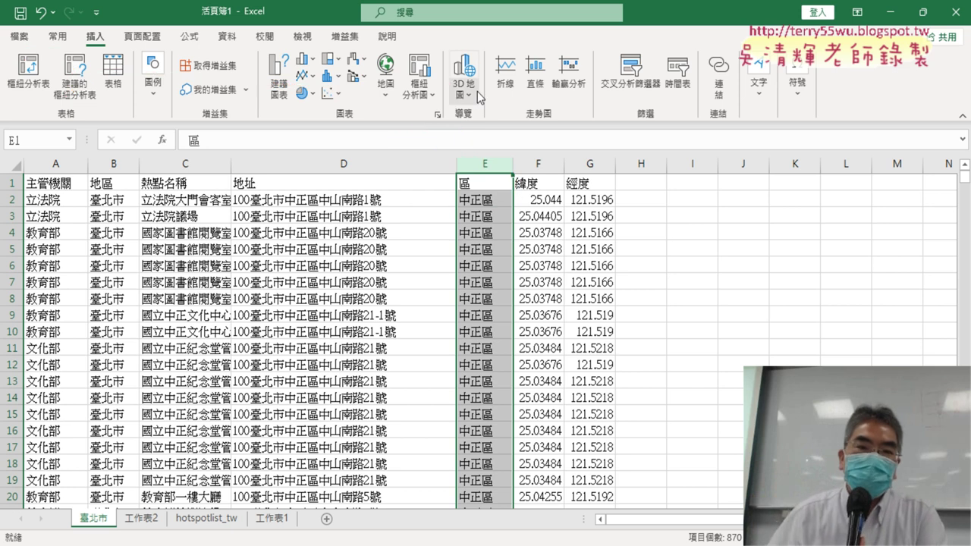
Create a pivot table on a new sheet from the 臺北市 range A1:G870
click(347, 250)
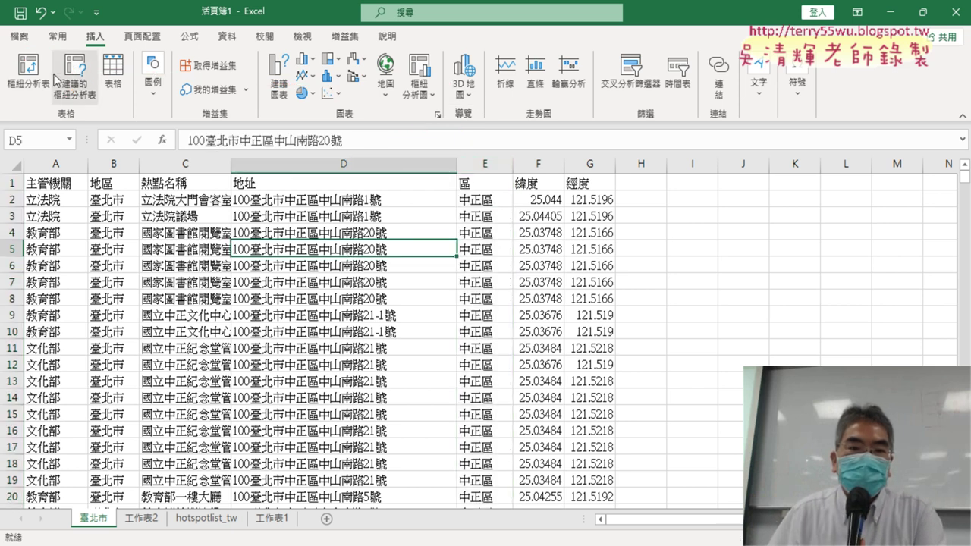
click(28, 72)
key(Return)
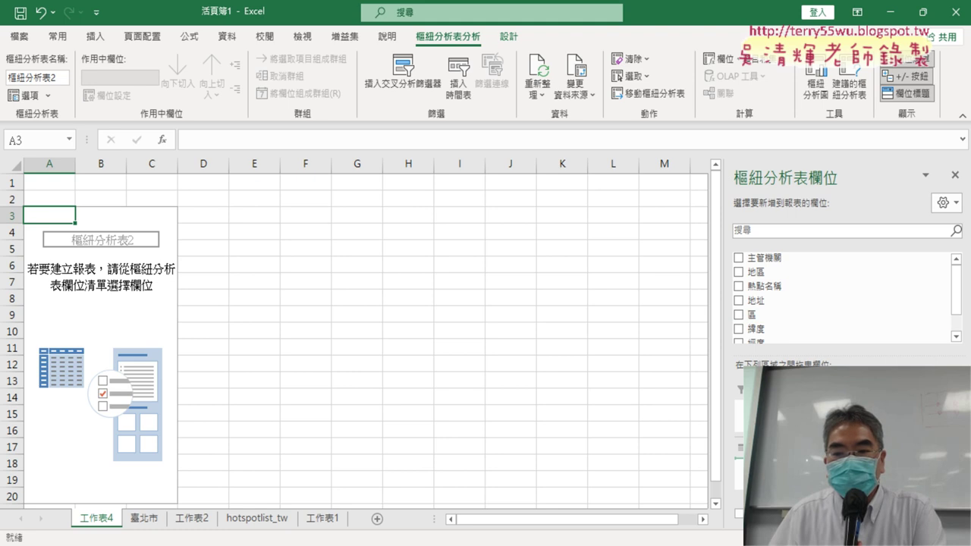
Count hotspots per 區 in the pivot table, sort largest first, and narrow column B
click(774, 314)
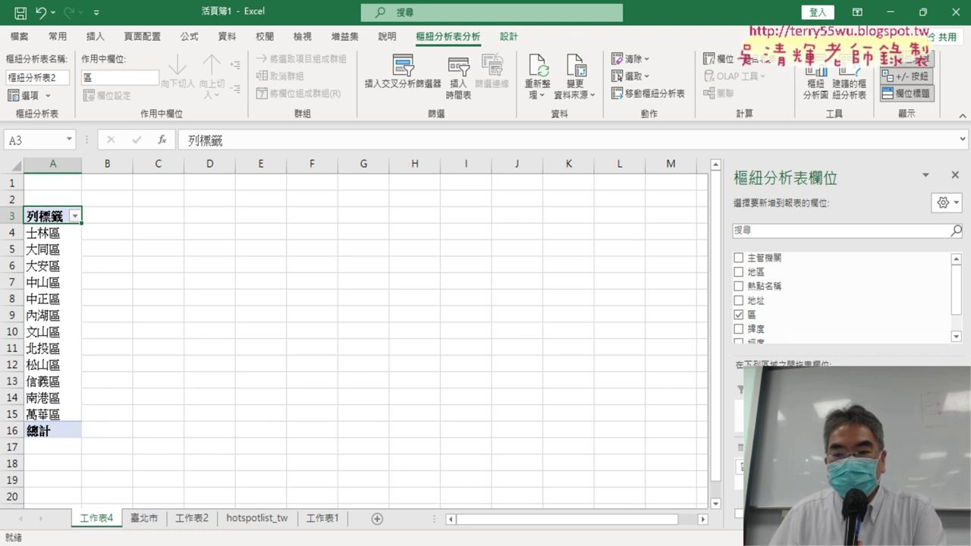
drag(789, 493, 895, 494)
click(118, 235)
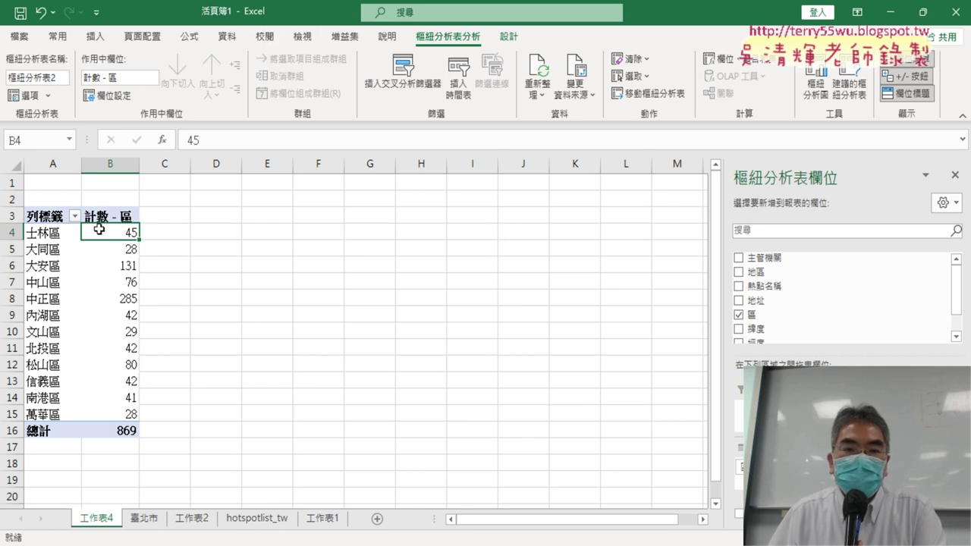
mouse_move(123, 235)
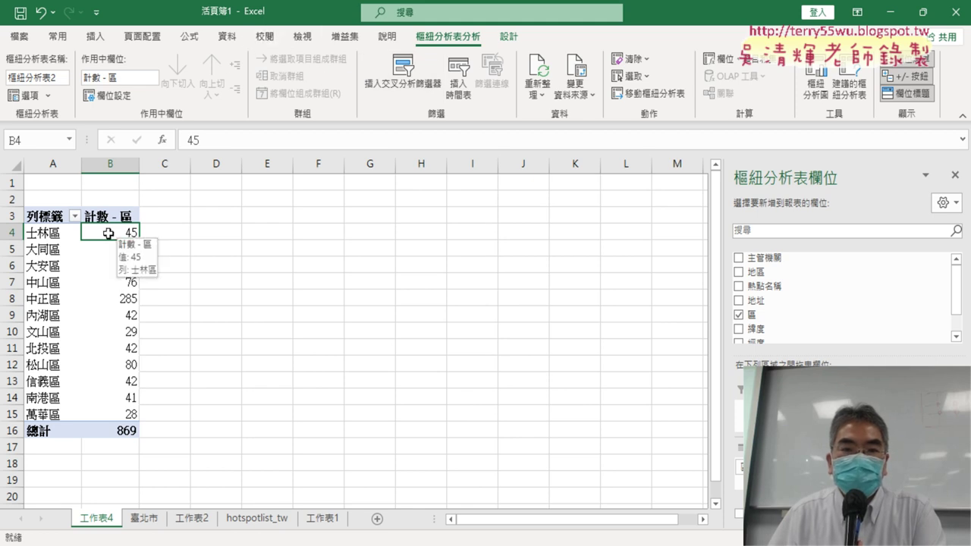
click(226, 37)
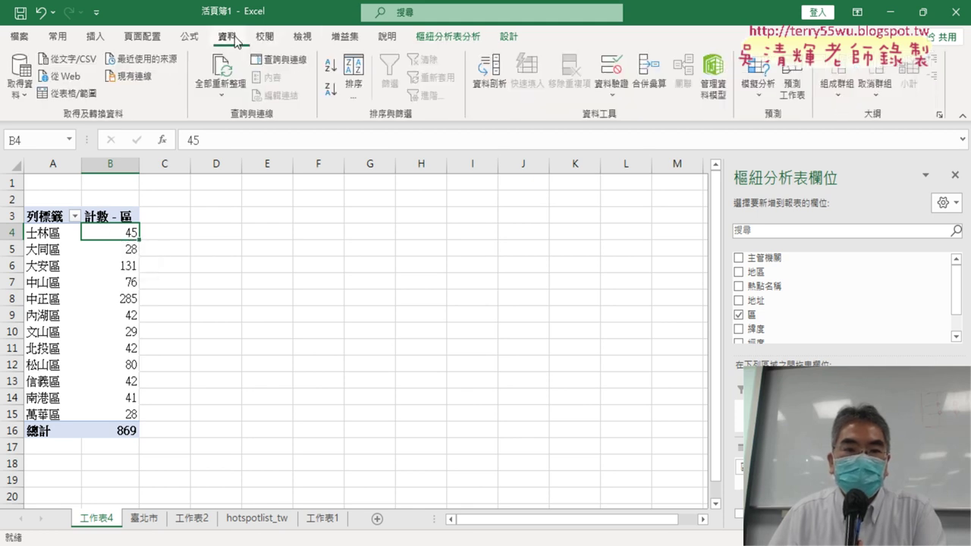
click(331, 90)
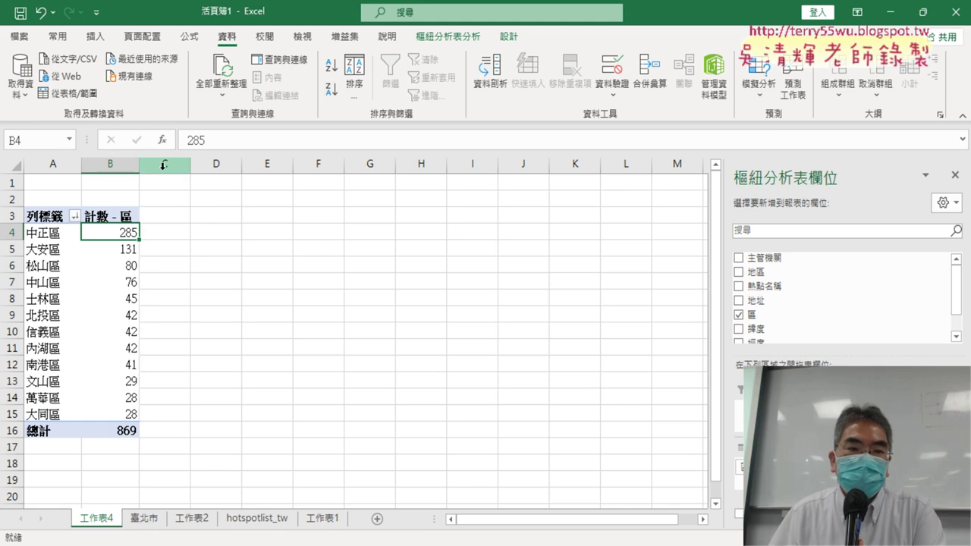
drag(139, 164, 135, 164)
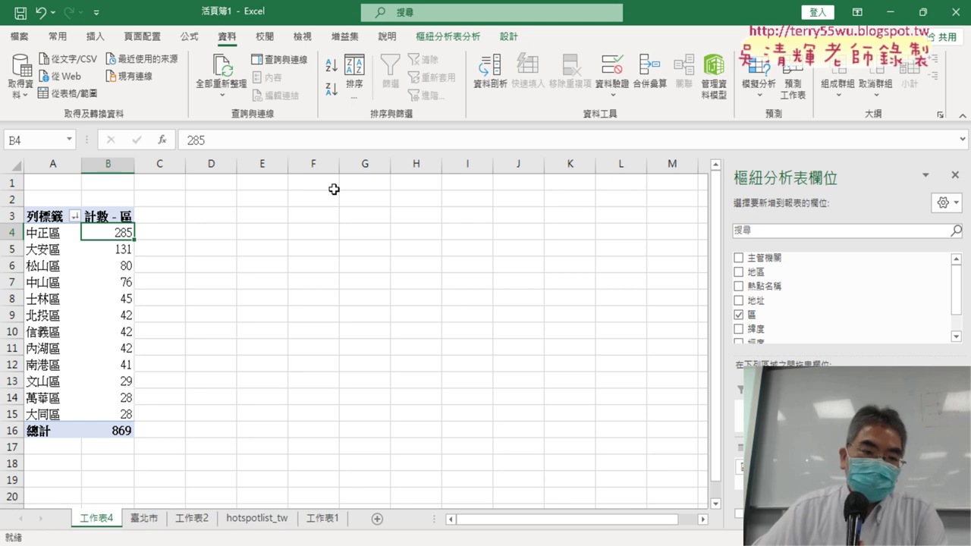
click(118, 413)
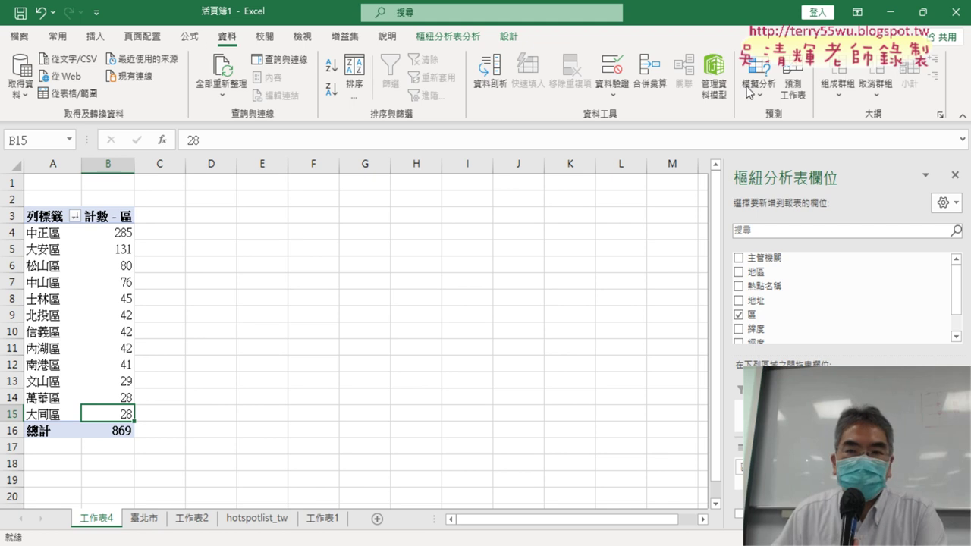
Insert a clustered column pivot chart from the district-count pivot table
click(477, 38)
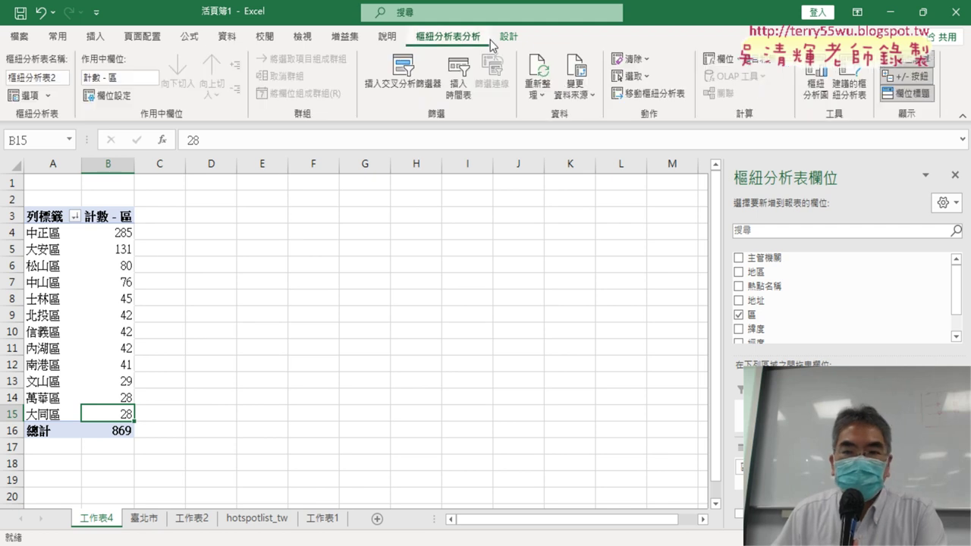
click(814, 92)
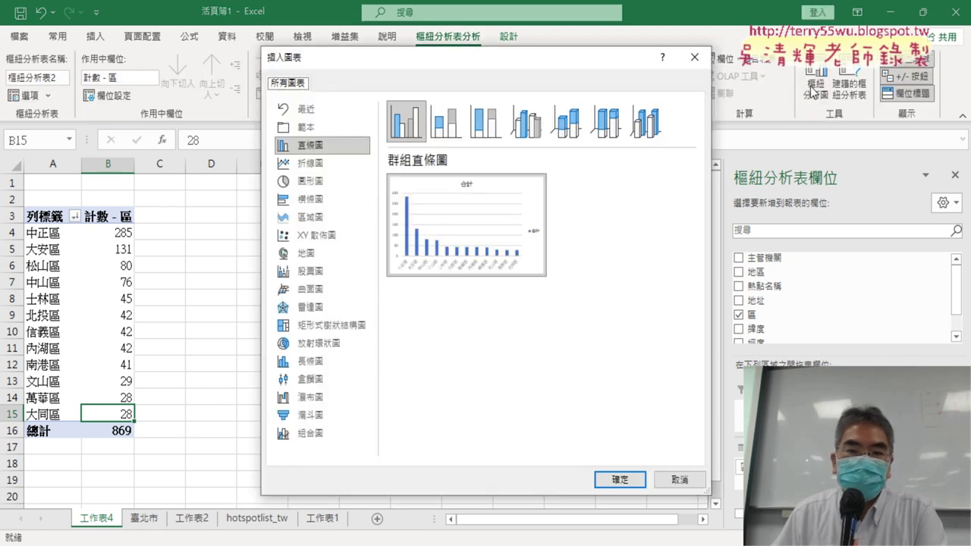
click(627, 481)
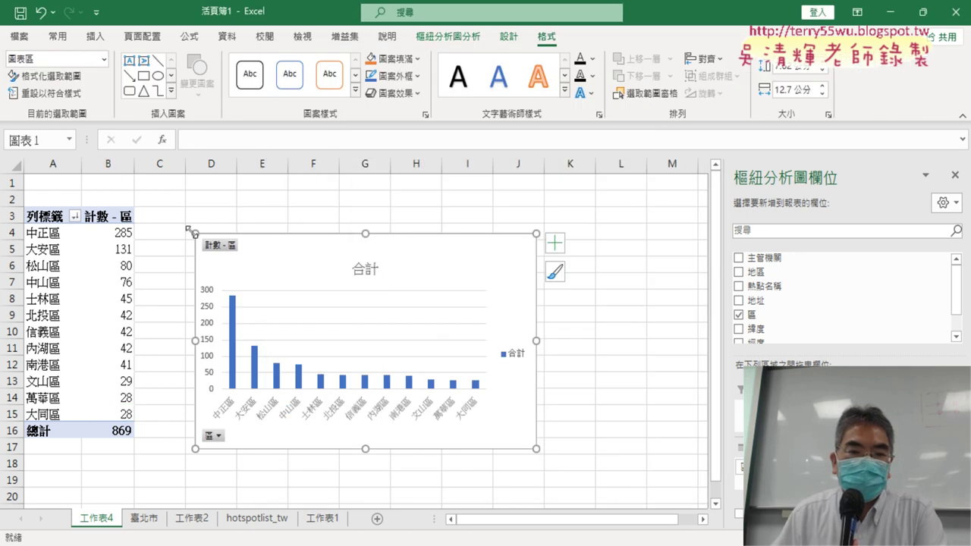
Enlarge the pivot chart to span roughly columns C to M
drag(188, 228, 173, 188)
click(353, 226)
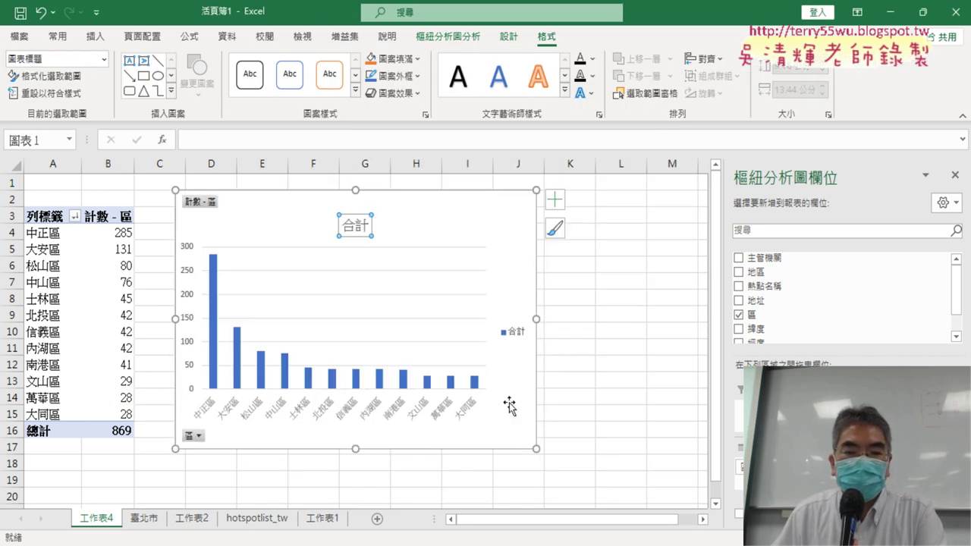
drag(535, 450, 681, 485)
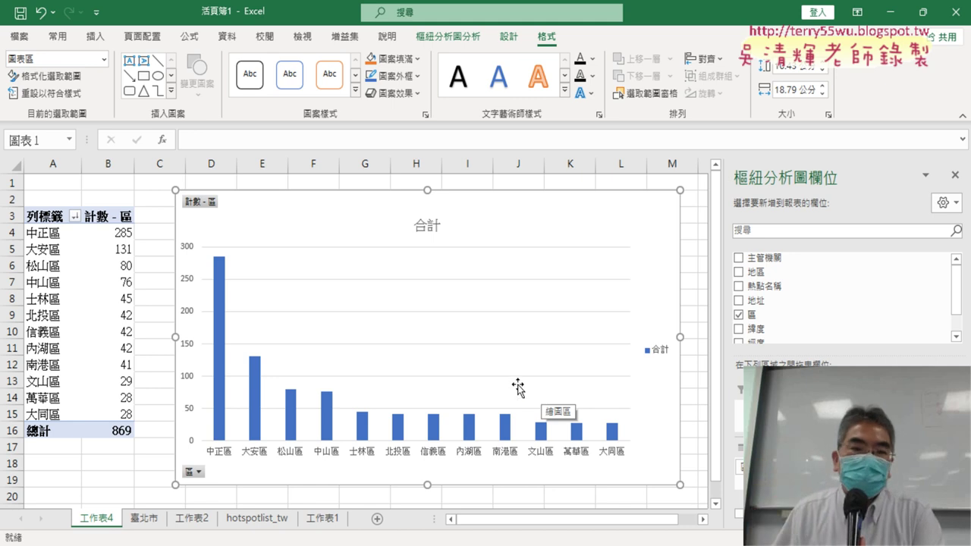
click(142, 195)
click(278, 220)
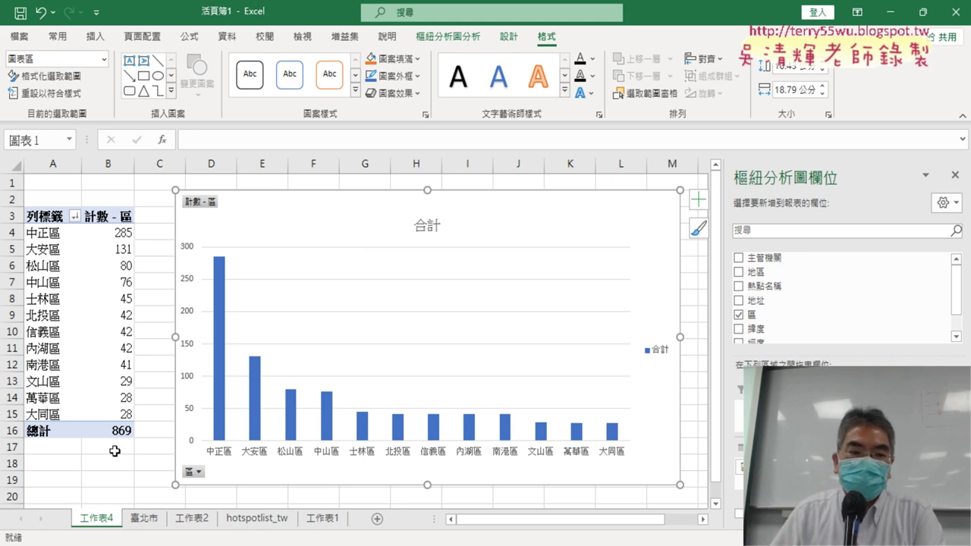
Rename sheet 工作表4 to 區, then begin typing a new name for 工作表2
drag(96, 518, 178, 518)
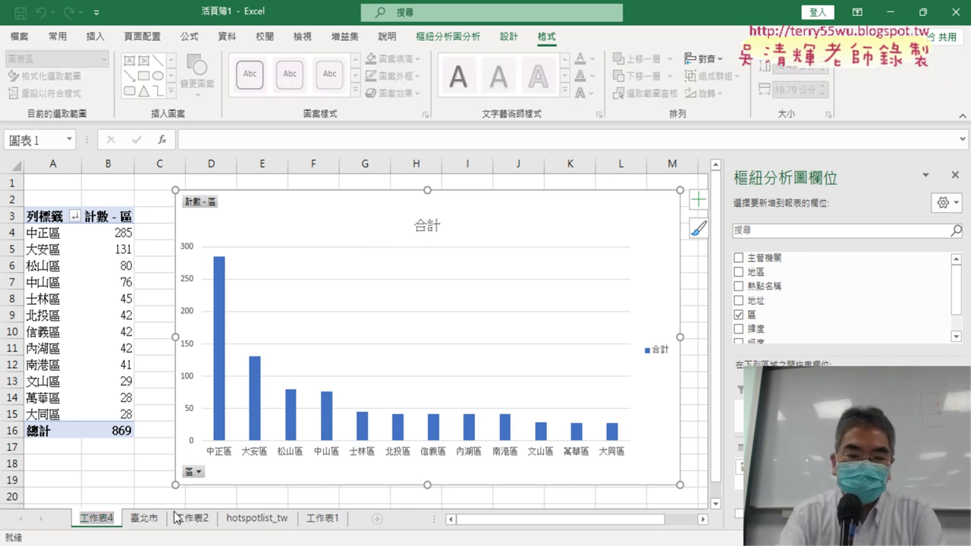
text(區)
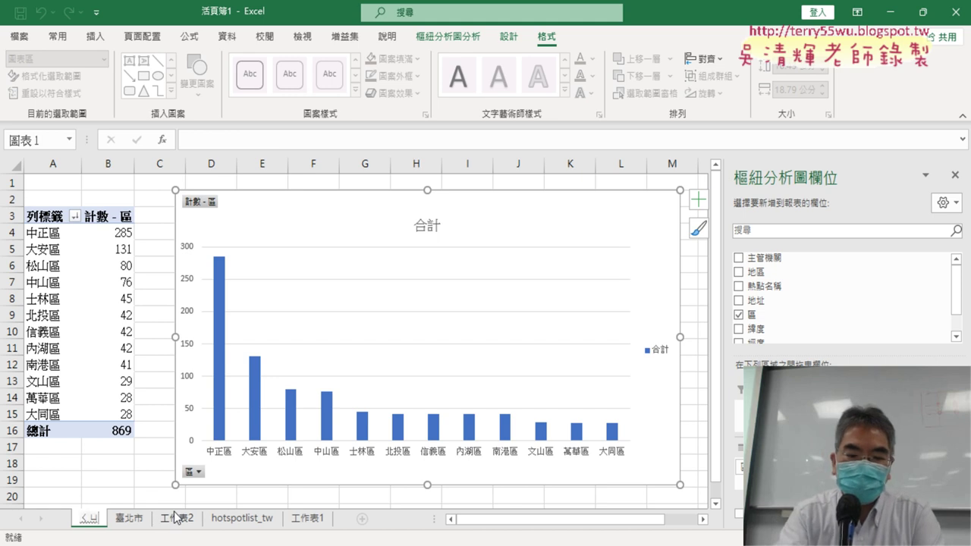
key(Return)
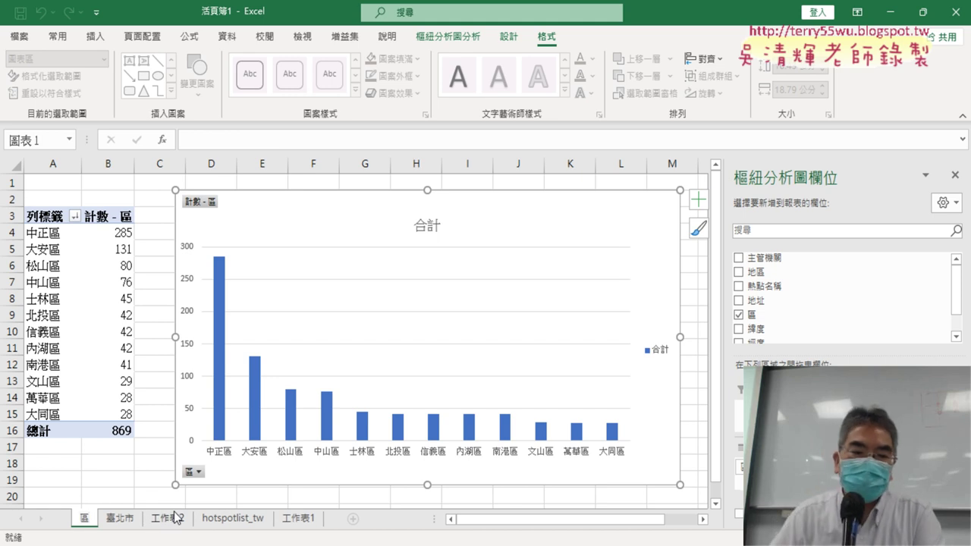
double_click(178, 521)
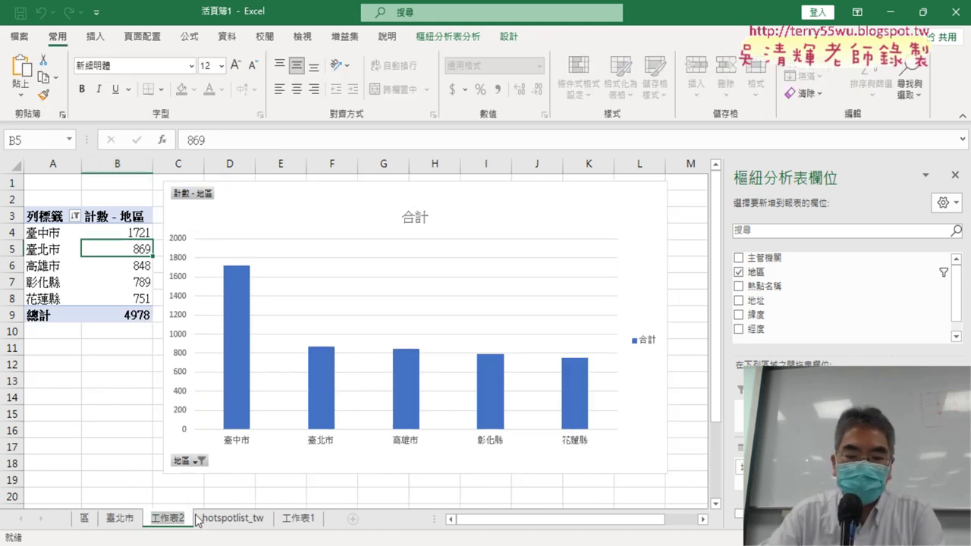
text(ㄉ)
text(圖)
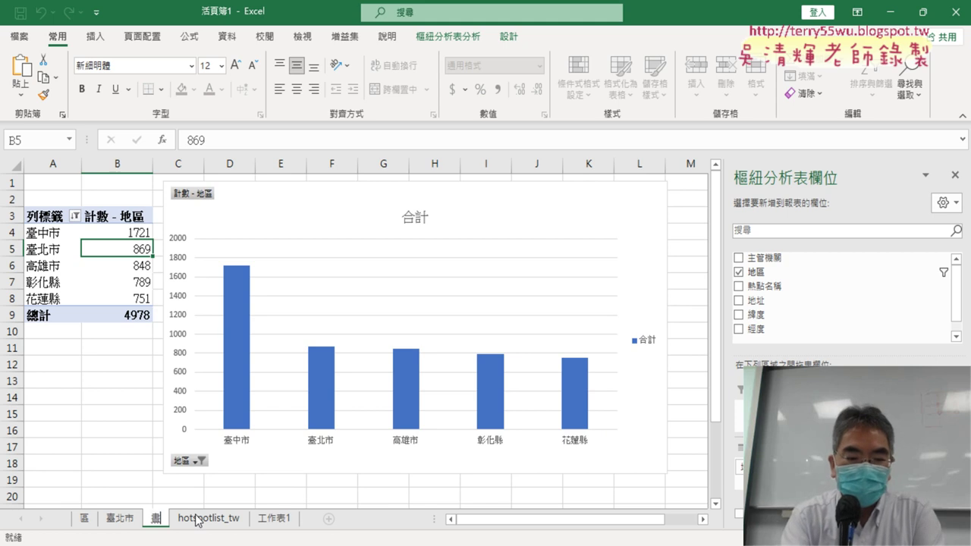
text(ㄅㄧㄠ)
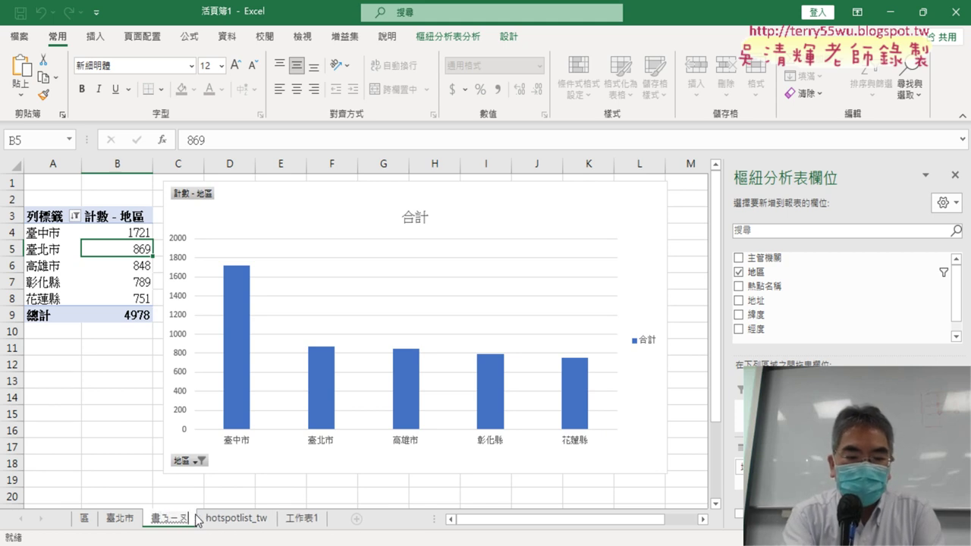
text(表)
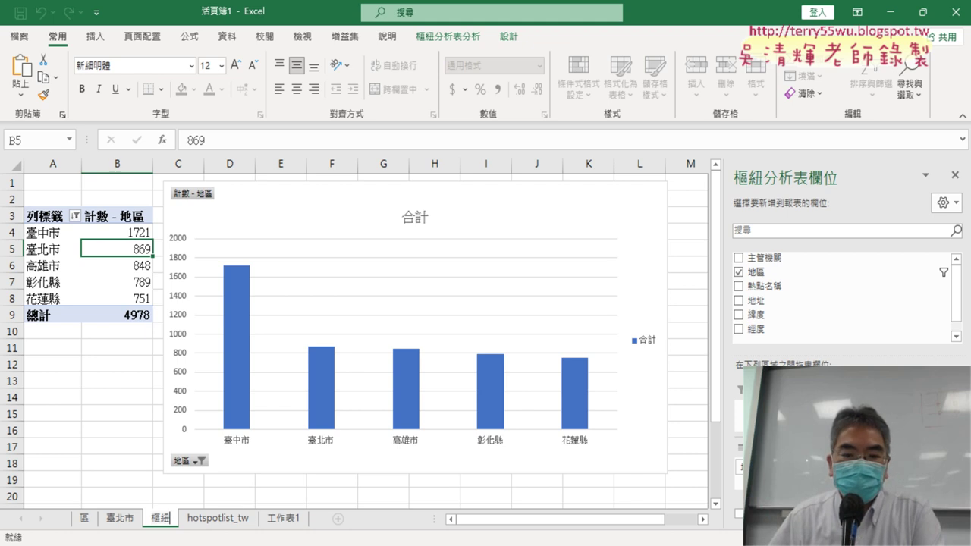
In Chrome, go to 資料集 > 全部資料集瀏覽 on data.gov.tw
click(472, 523)
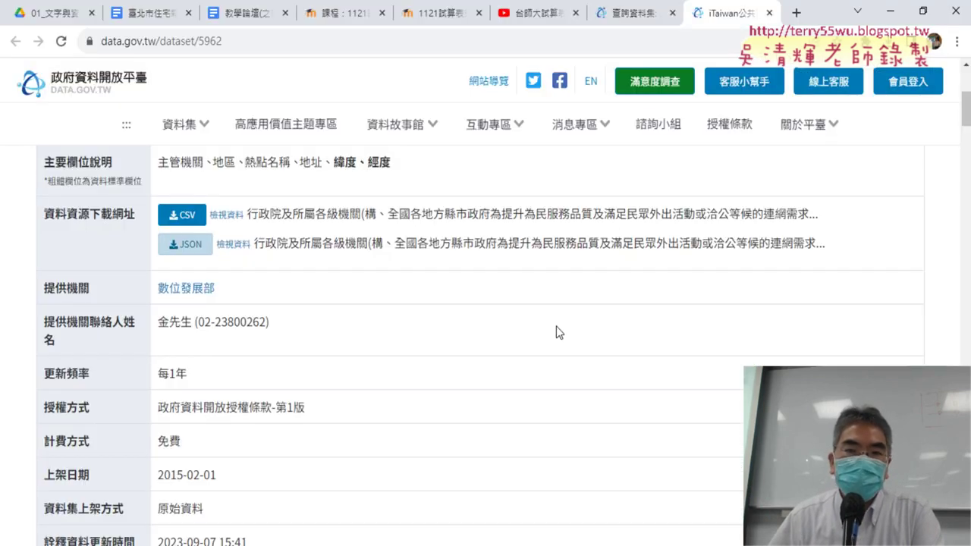
click(164, 123)
click(211, 182)
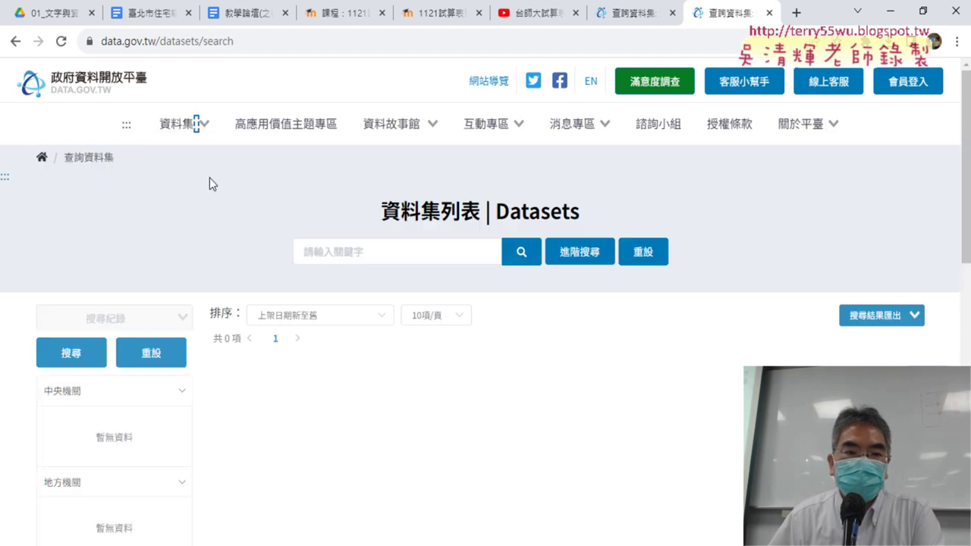
scroll(46, 264, down, 5)
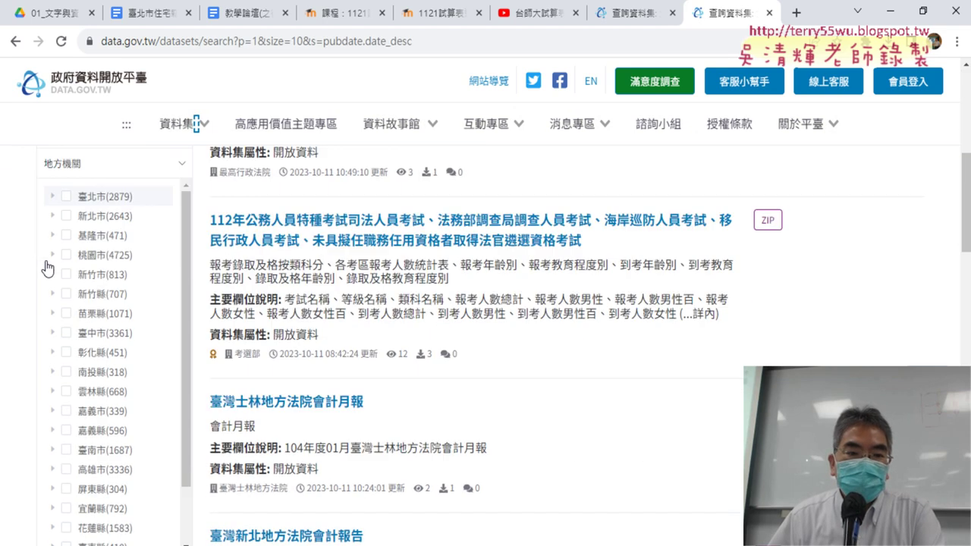
scroll(47, 243, down, 5)
scroll(49, 227, down, 4)
scroll(75, 174, up, 1)
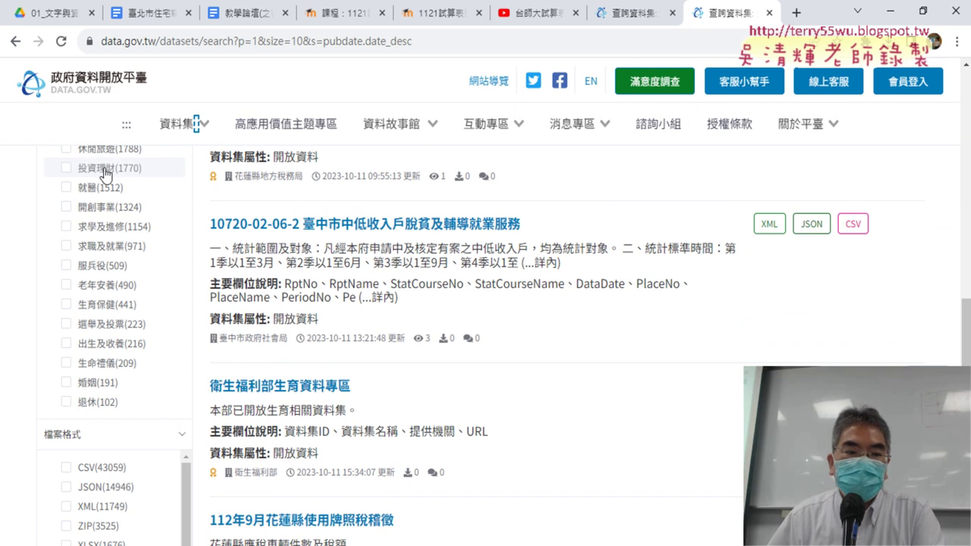
scroll(76, 342, down, 4)
scroll(76, 349, up, 1)
scroll(108, 399, up, 3)
Filter datasets to CSV, sort by 瀏覽次數多至少, and go to page 2
click(109, 395)
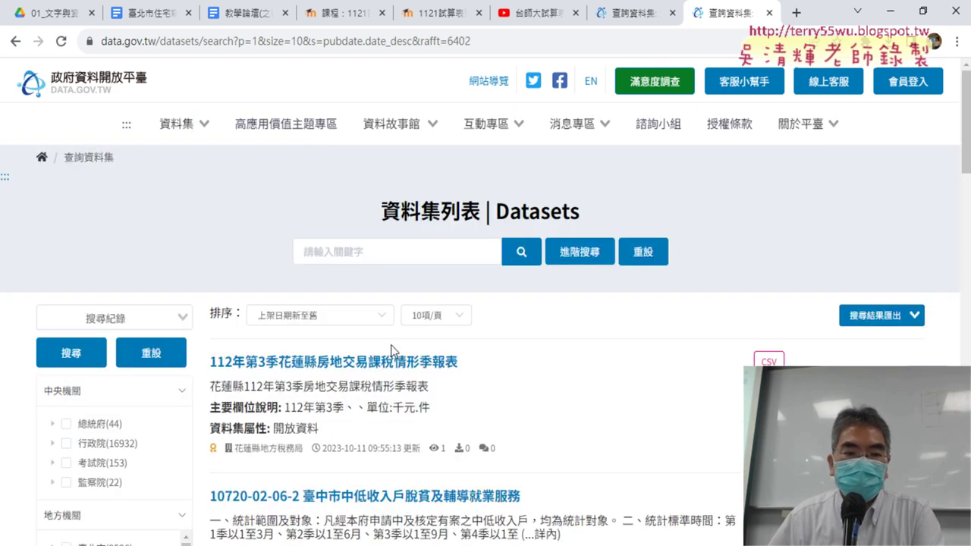
click(318, 315)
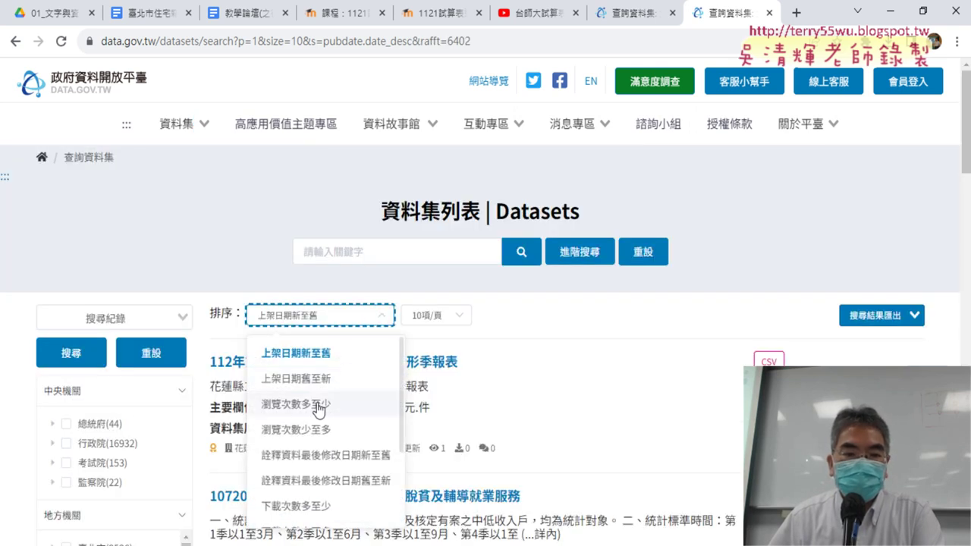
click(282, 408)
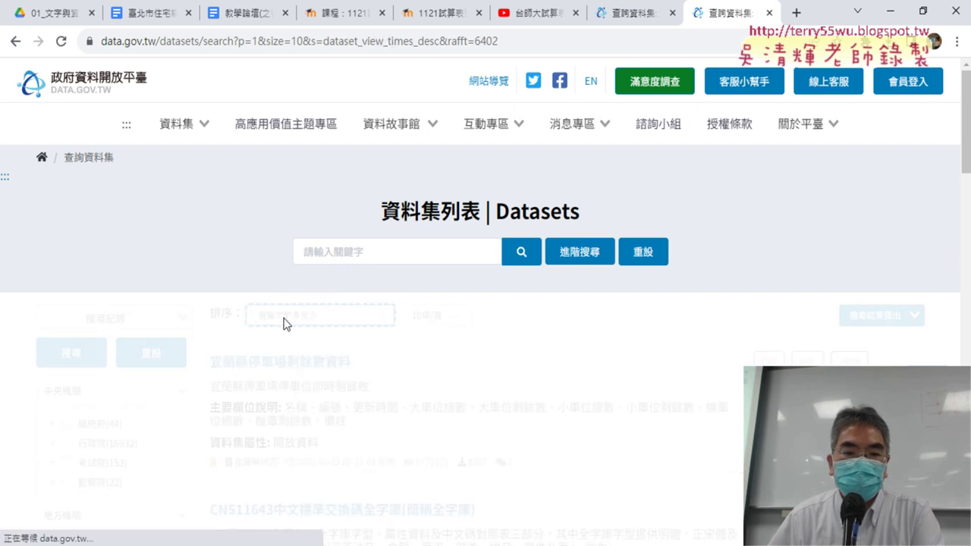
drag(966, 133, 966, 486)
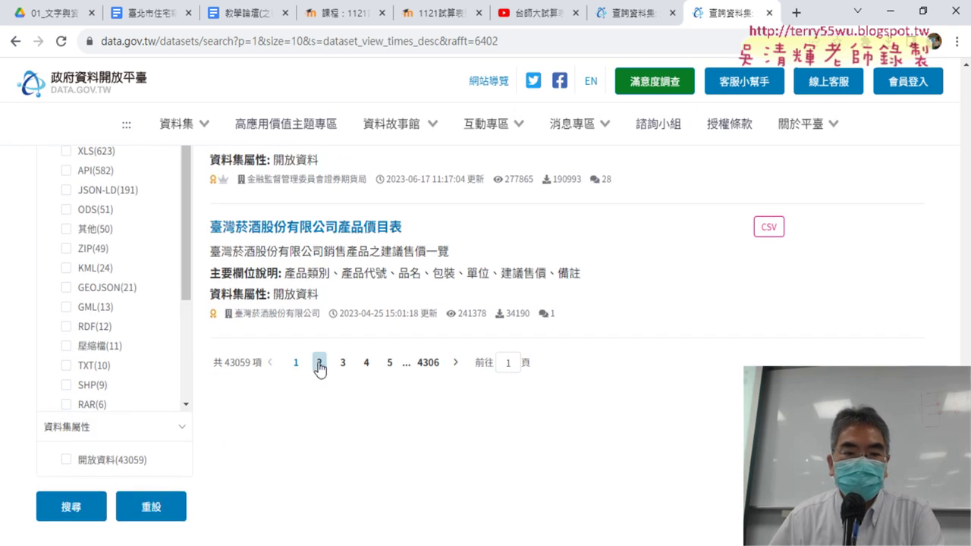
click(319, 363)
Open the iTaiwan公共區域免費服務無線上網熱點 dataset in a new tab
scroll(510, 265, down, 4)
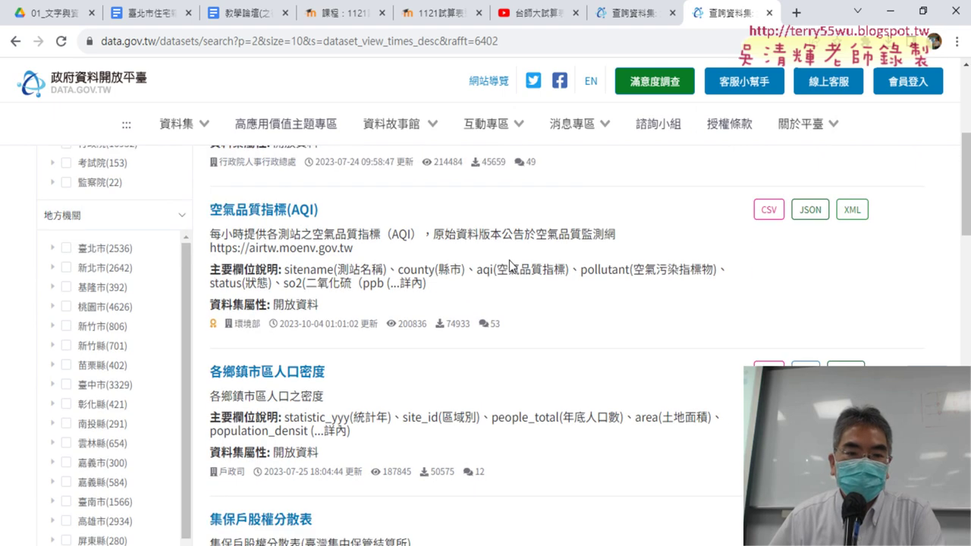
scroll(510, 266, down, 4)
scroll(510, 266, down, 3)
scroll(510, 265, down, 4)
scroll(511, 266, down, 1)
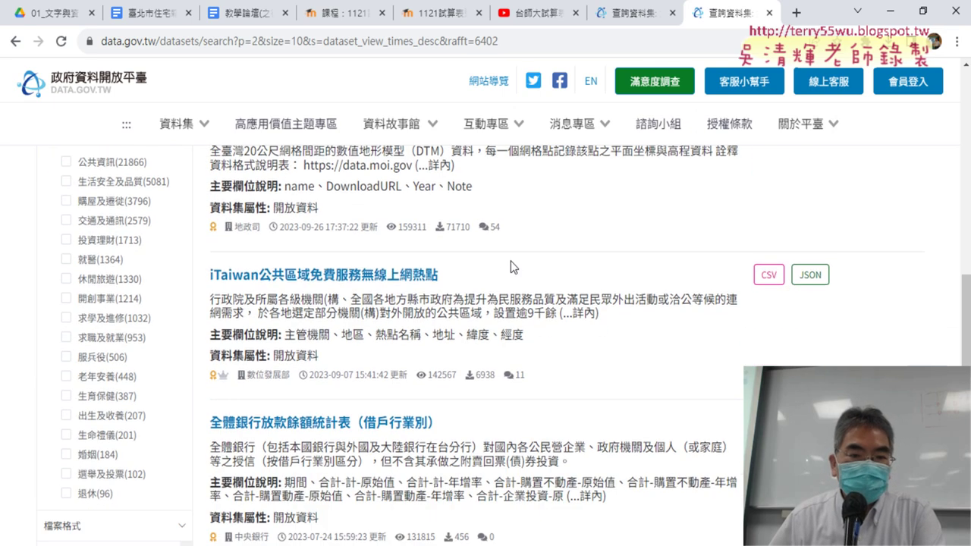
drag(205, 274, 489, 283)
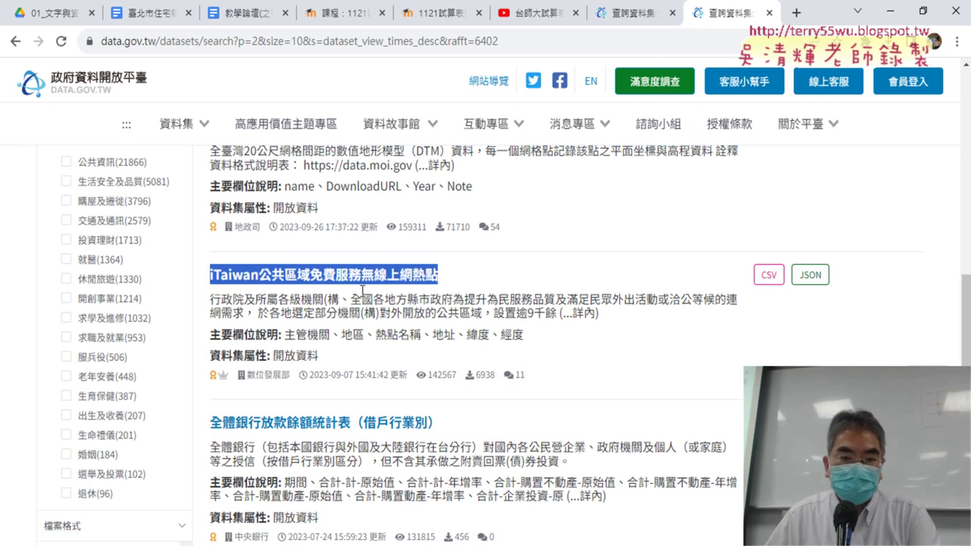
click(418, 281)
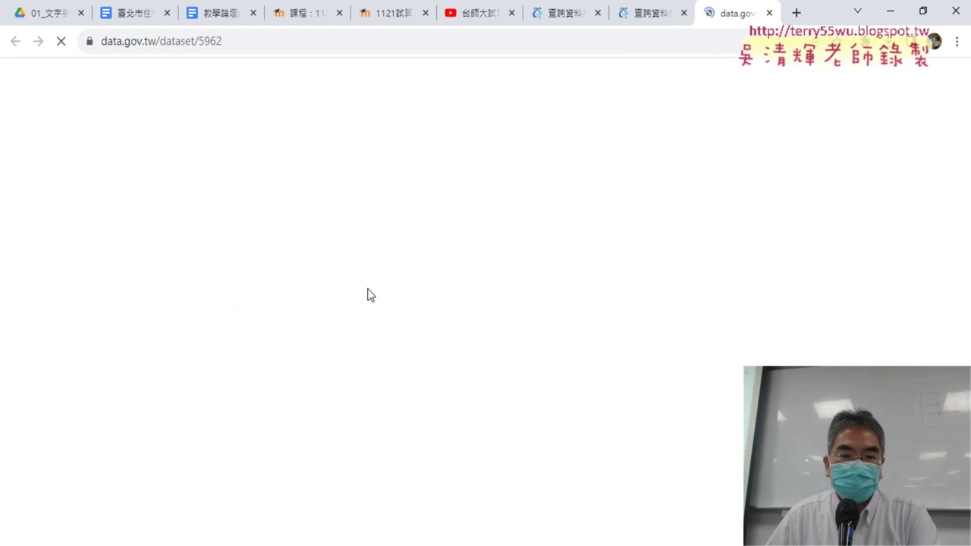
Download the hotspot data as JSON (itw_tw.json) from 資料資源下載網址
scroll(332, 326, down, 2)
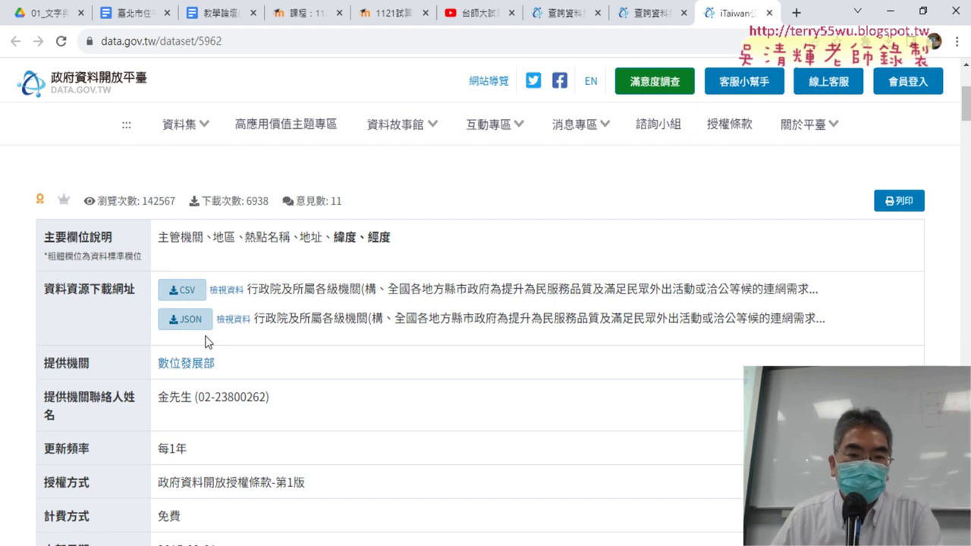
click(189, 327)
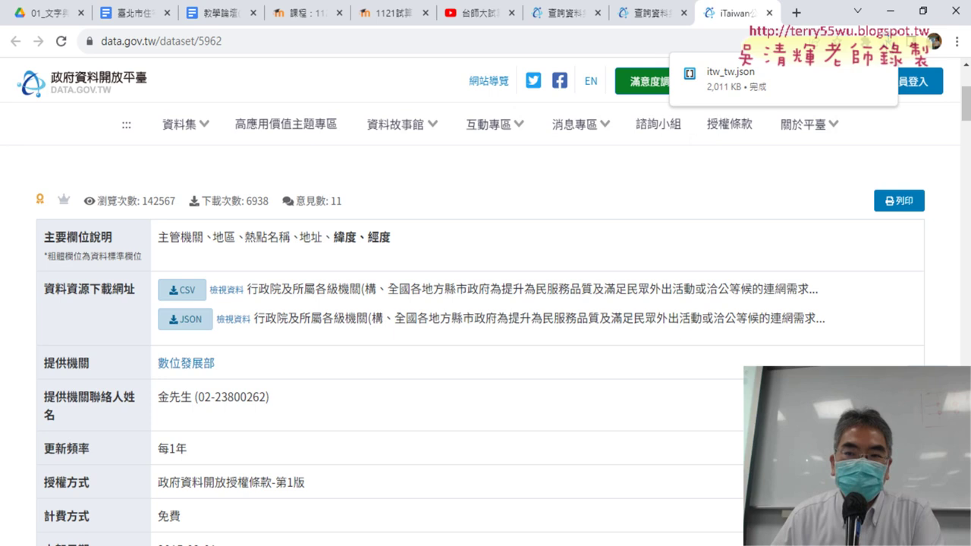
Open itw_tw.json in Brackets, close it, then show the file in the 下載 folder
click(775, 76)
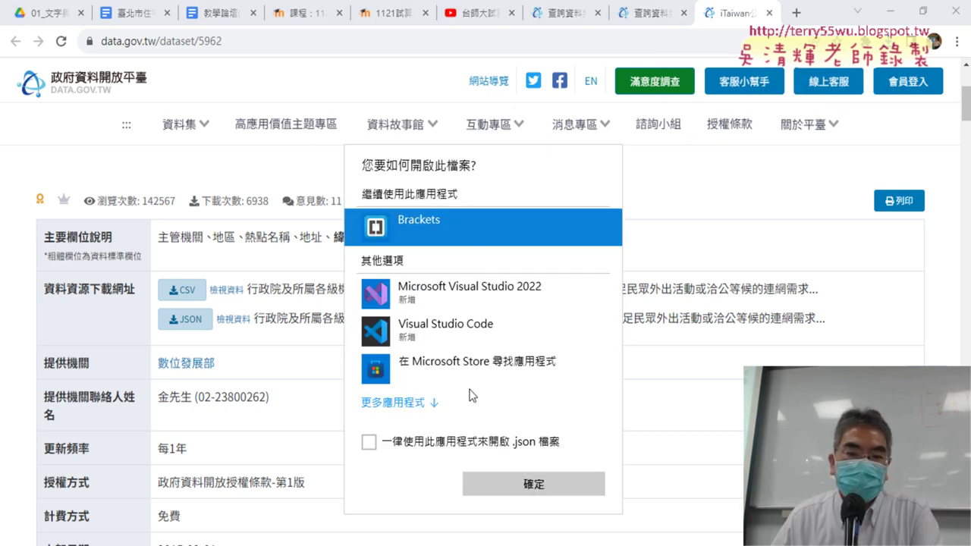
double_click(420, 229)
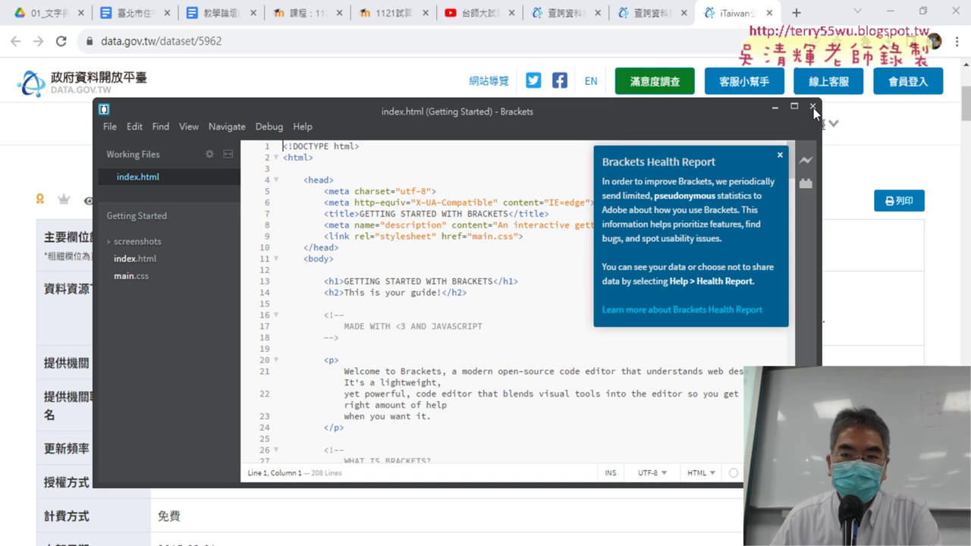
click(814, 108)
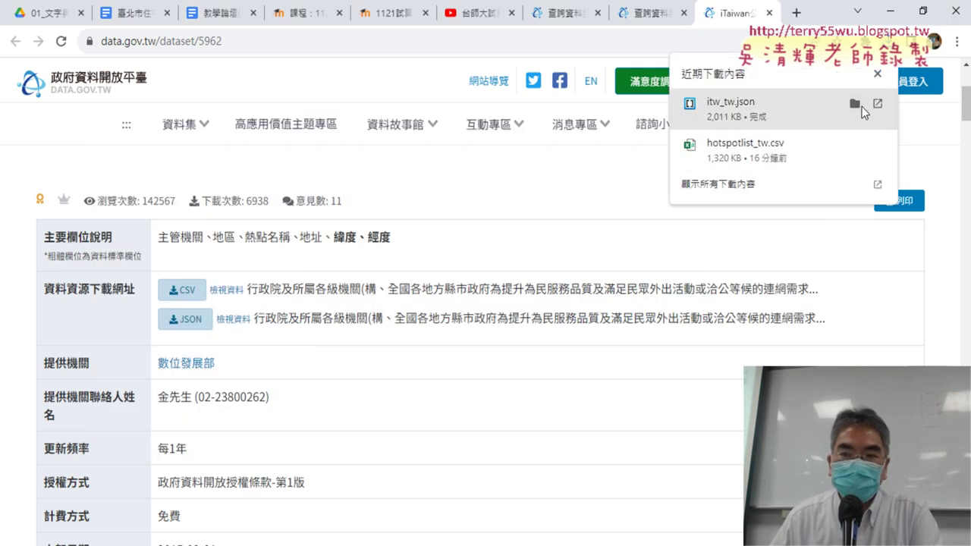
click(857, 106)
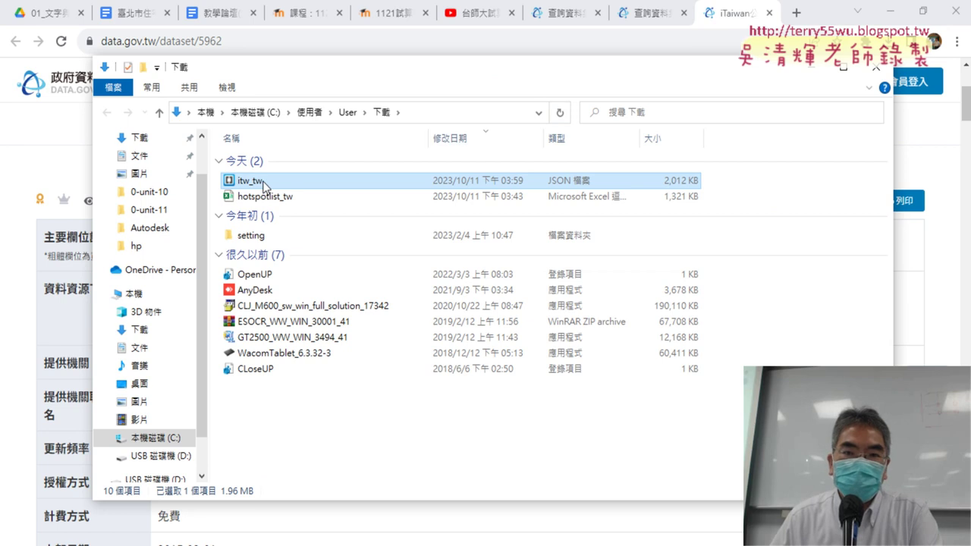
Open itw_tw.json in a Chrome tab and look over its raw hotspot records
mouse_move(263, 186)
mouse_down()
mouse_move(787, 28)
mouse_move(744, 25)
mouse_up()
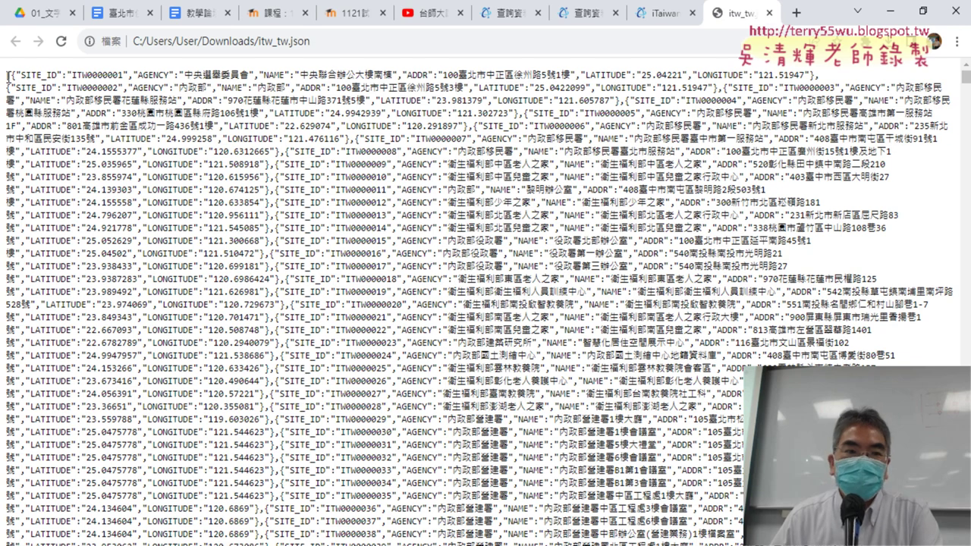
drag(8, 76, 401, 381)
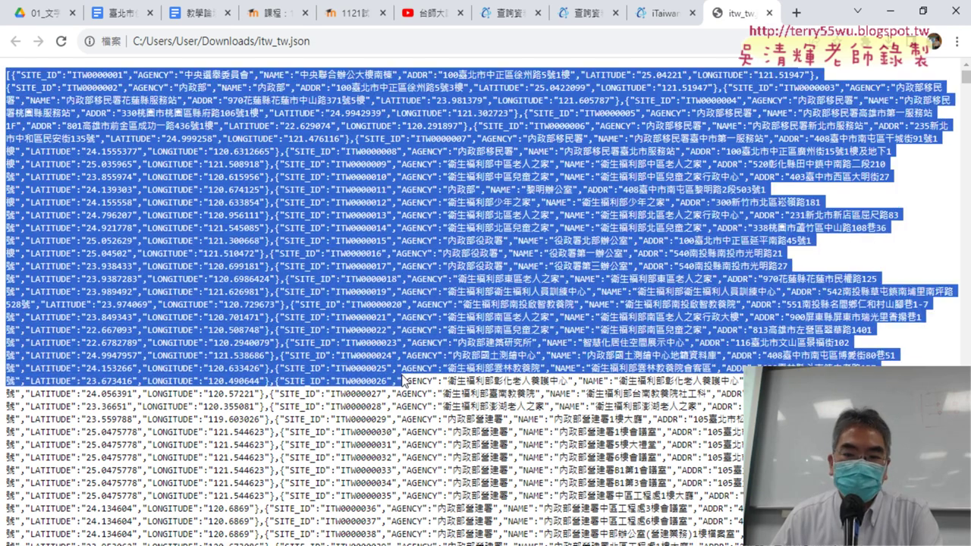
scroll(411, 361, down, 4)
scroll(411, 362, down, 5)
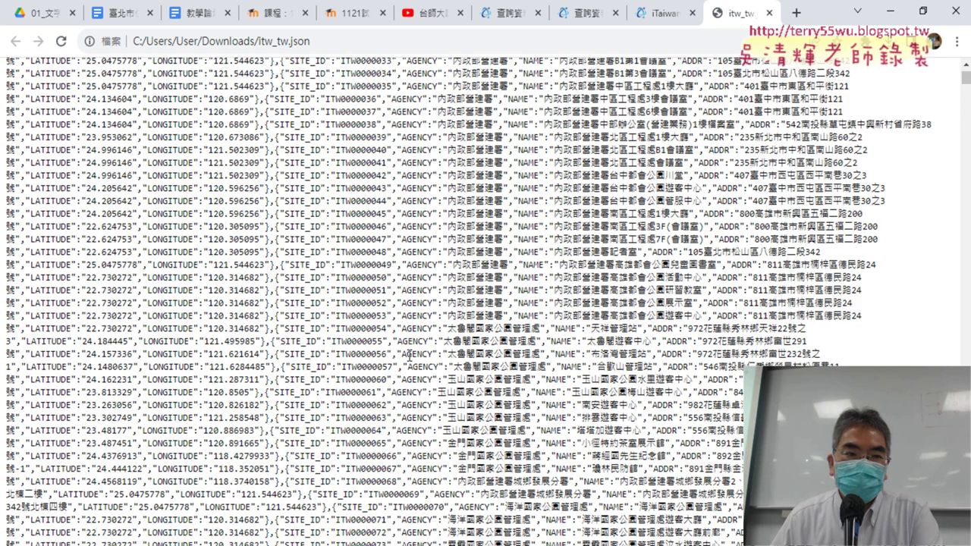
scroll(409, 355, up, 10)
click(197, 199)
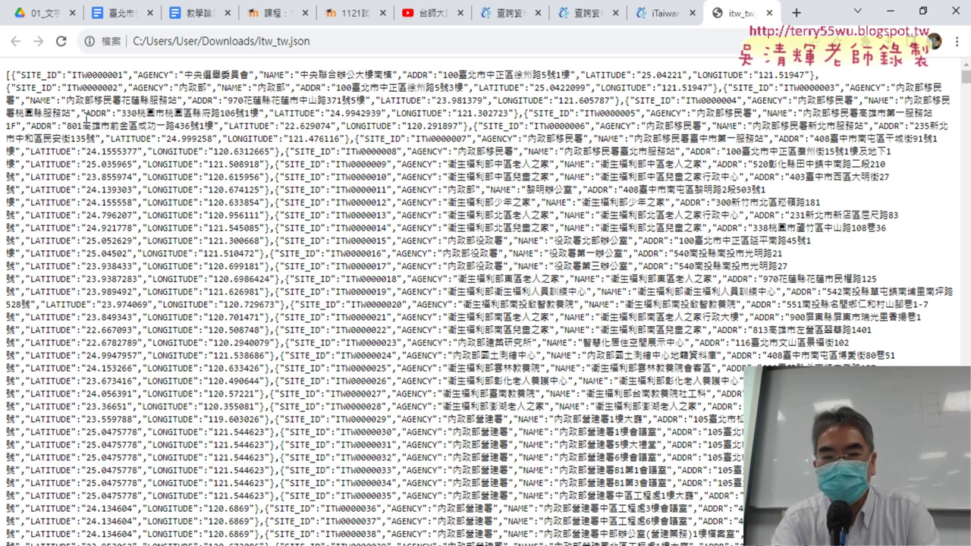
Zoom the itw_tw.json page to 400%
key(ctrl+minus)
key(ctrl+minus)
key(ctrl+plus)
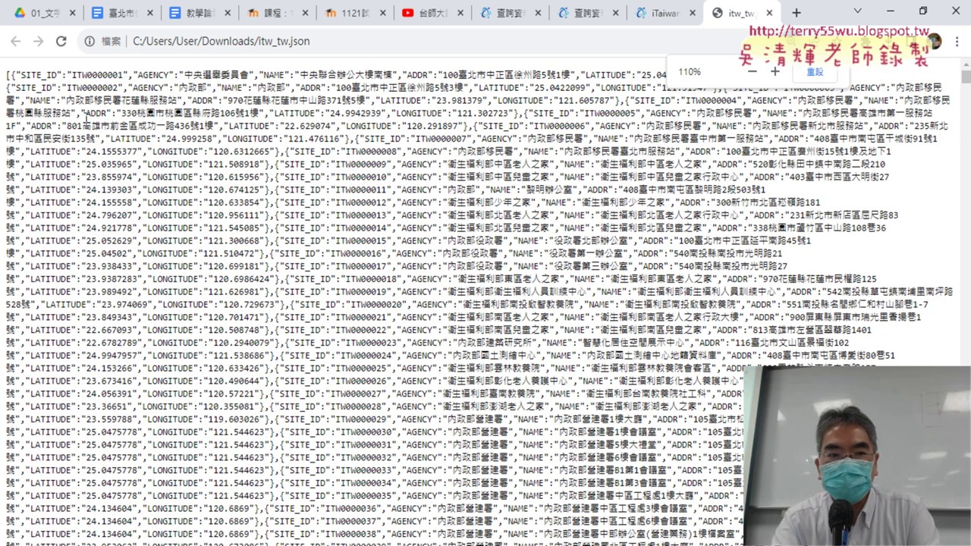
key(ctrl+plus)
key(ctrl+plus)
key(ctrl+plus)
key(ctrl+plus)
key(ctrl+plus)
key(ctrl+plus)
key(ctrl+plus)
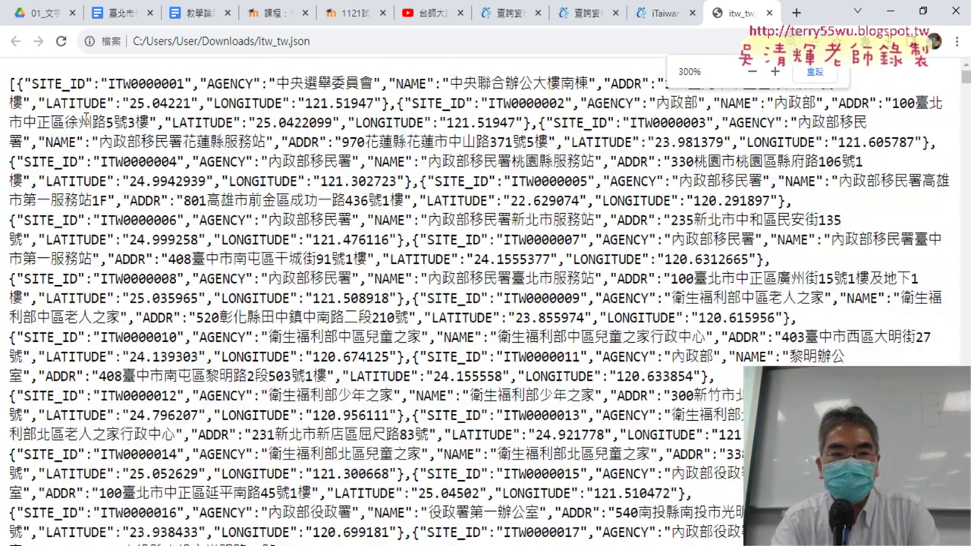
key(ctrl+plus)
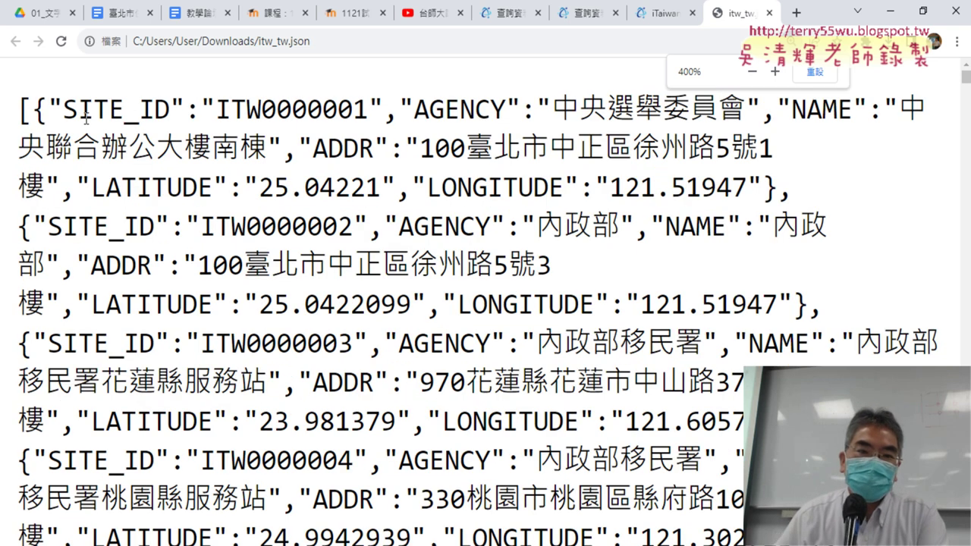
key(ctrl+plus)
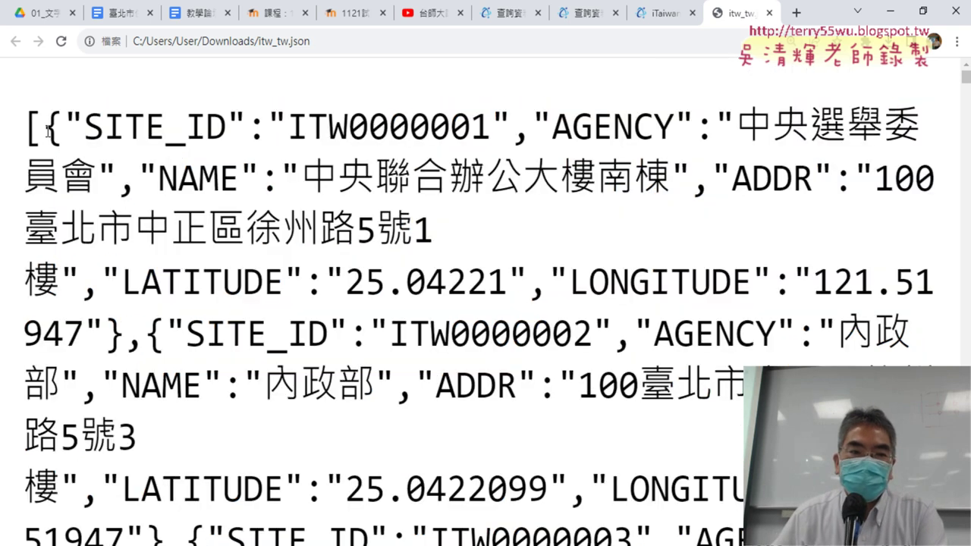
Highlight the array bracket, first record's brace, SITE_ID key, colon, AGENCY key and NAME value
drag(47, 128, 31, 129)
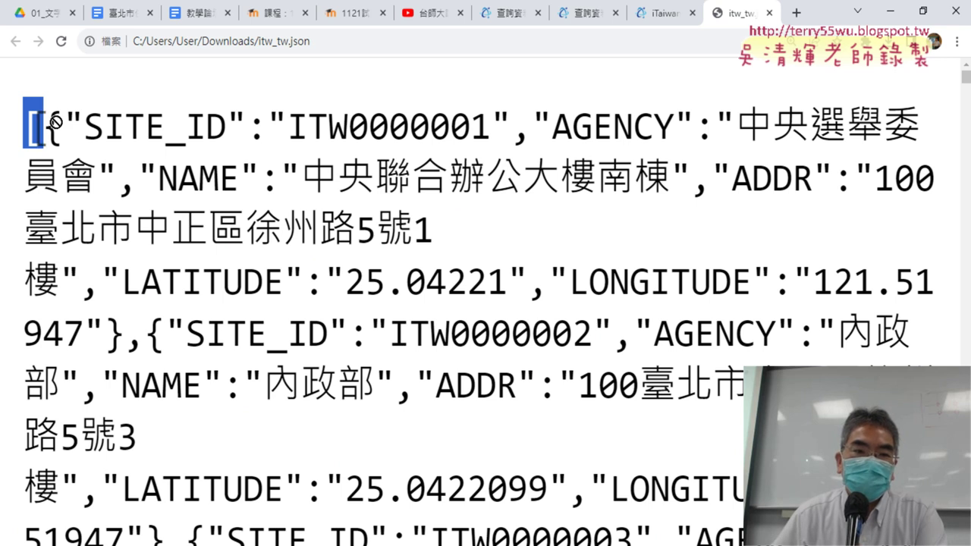
double_click(56, 123)
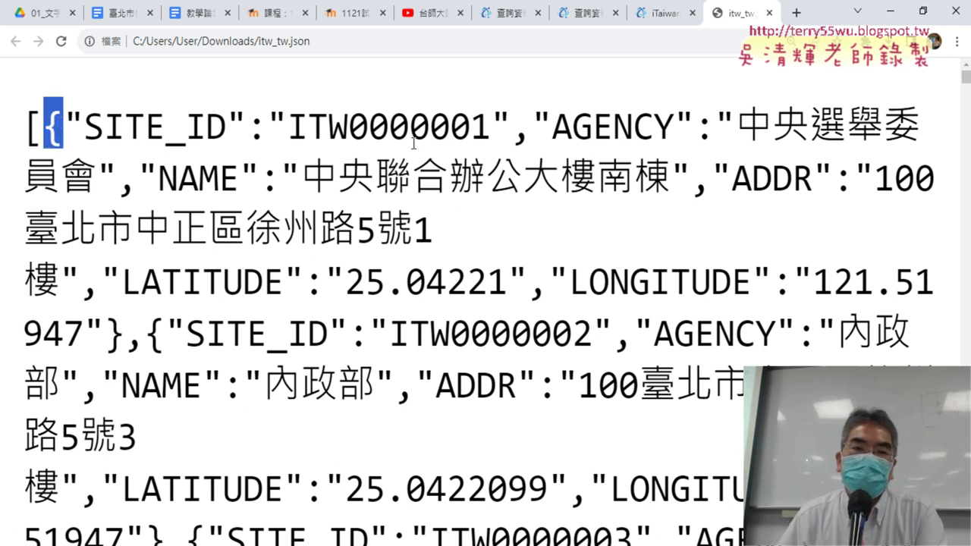
drag(62, 123, 210, 126)
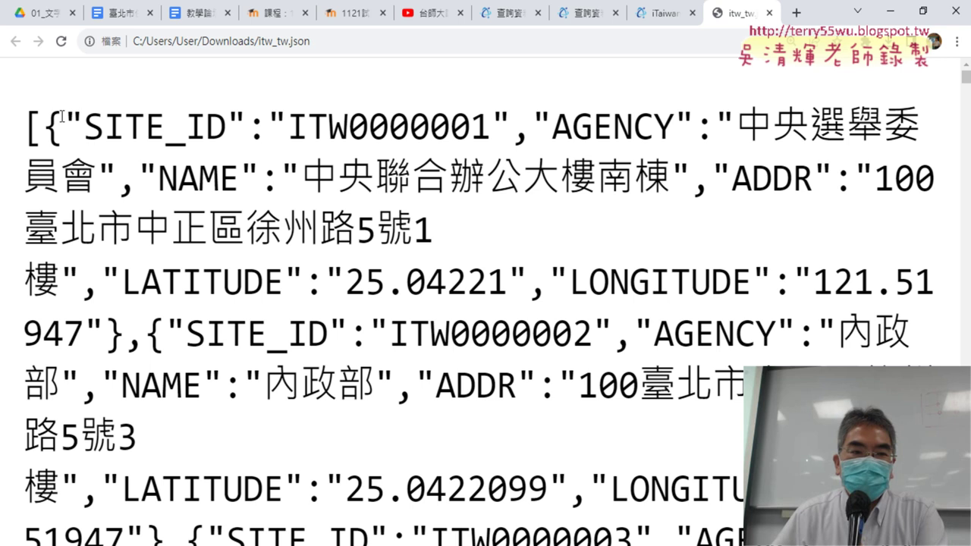
double_click(251, 132)
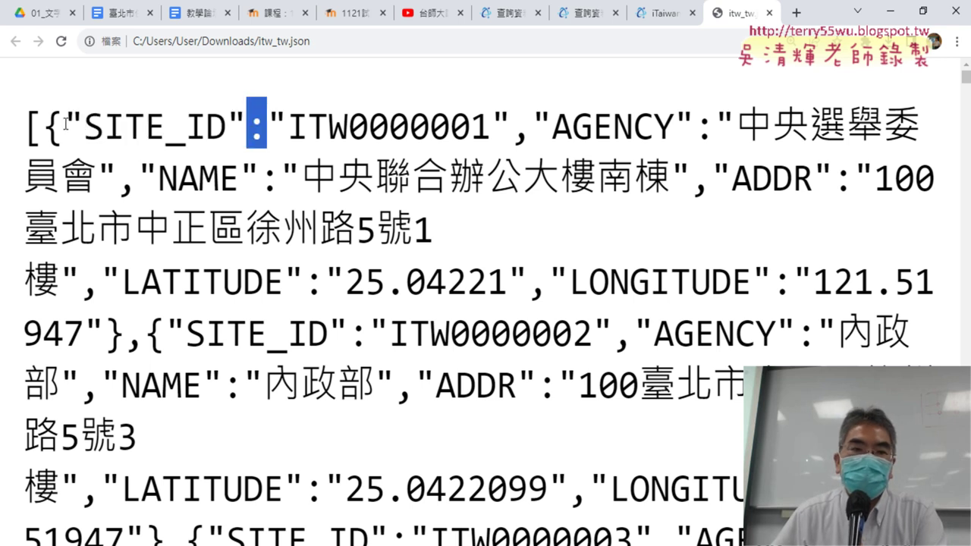
drag(67, 123, 246, 128)
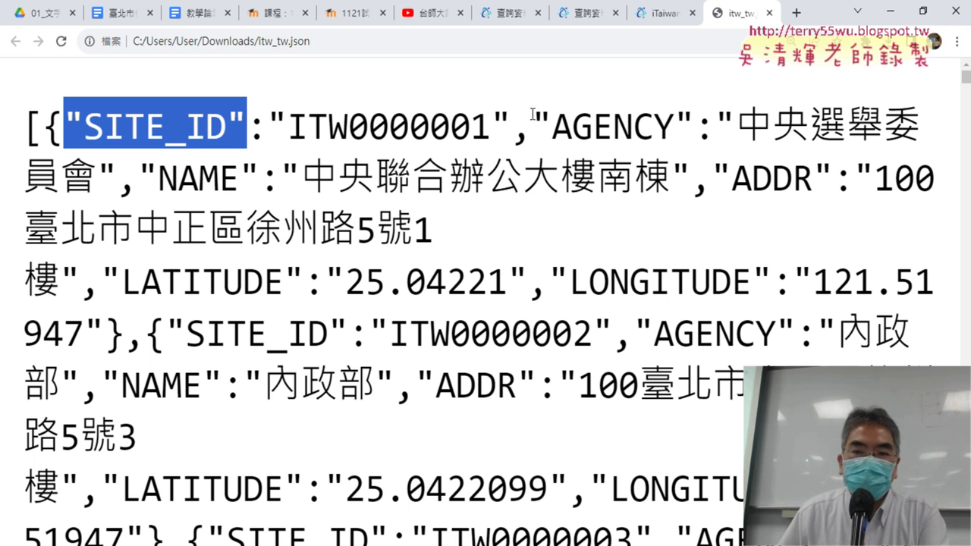
drag(533, 123, 691, 126)
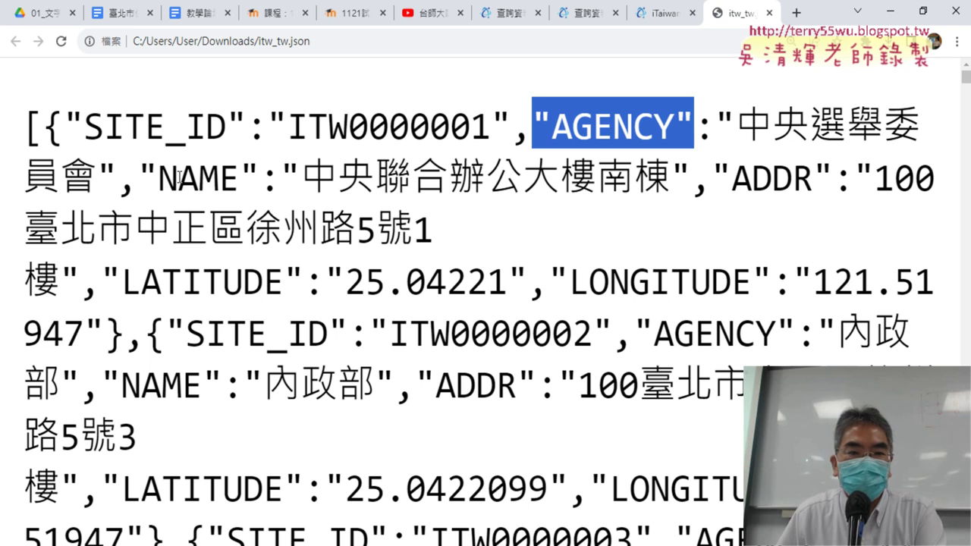
drag(139, 177, 697, 180)
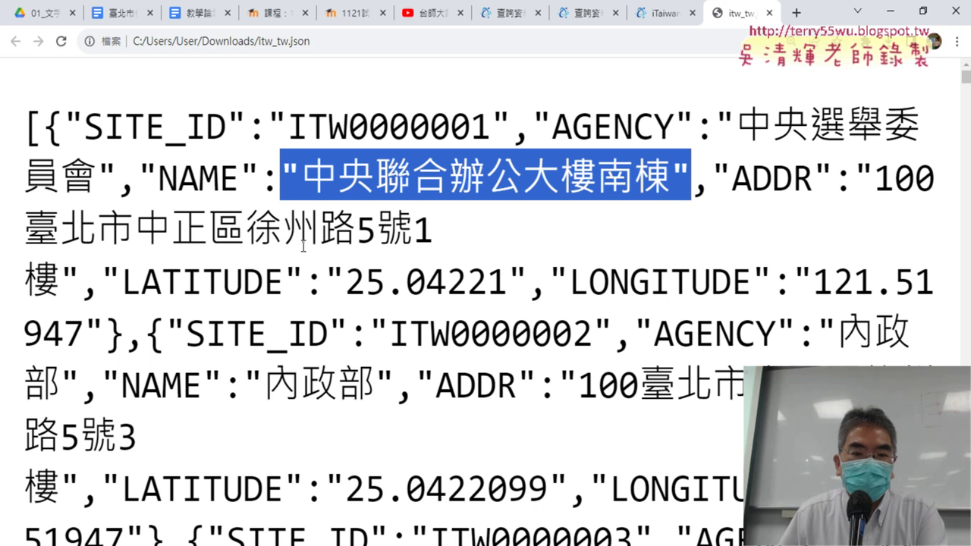
drag(66, 123, 248, 125)
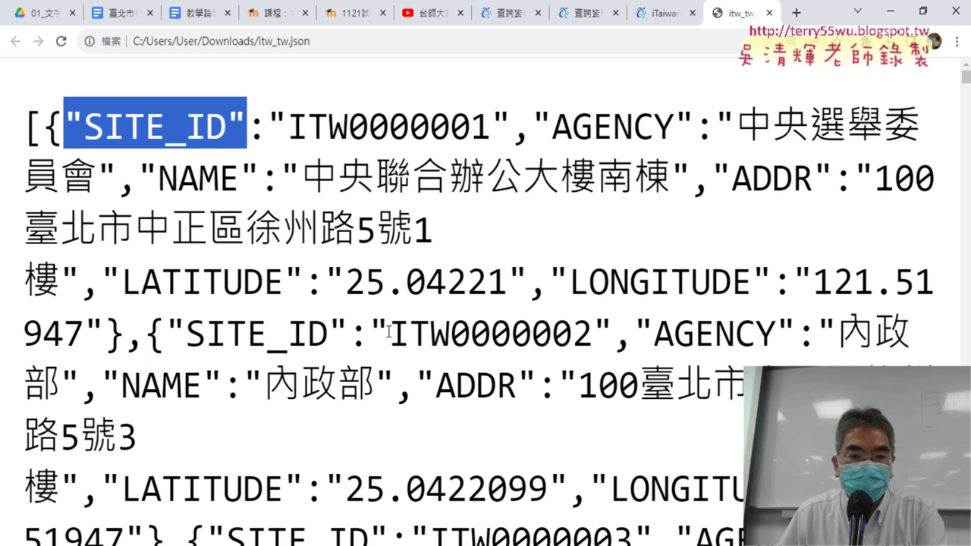
Highlight the braces and SITE_ID keys of the first two records, then close the itw_tw.json tab
double_click(167, 330)
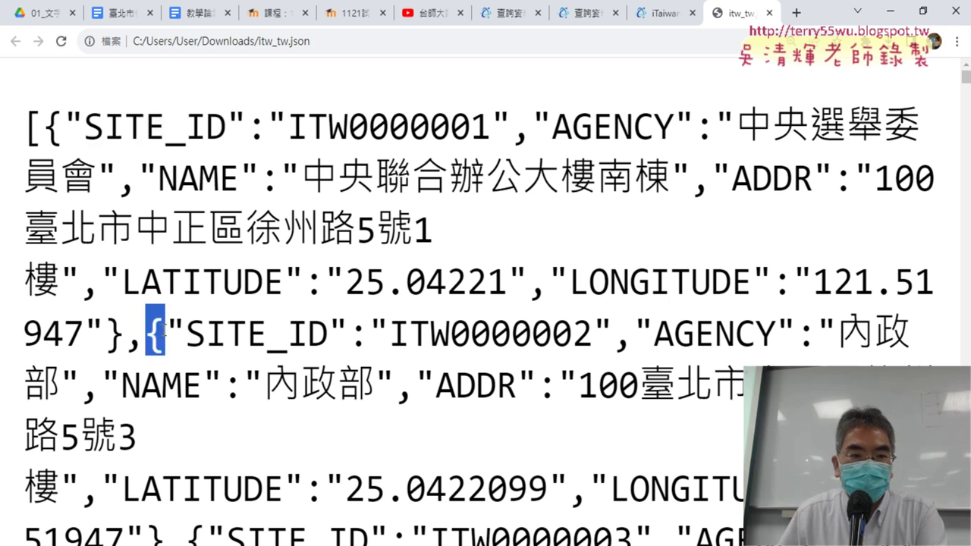
click(182, 336)
drag(167, 333, 352, 340)
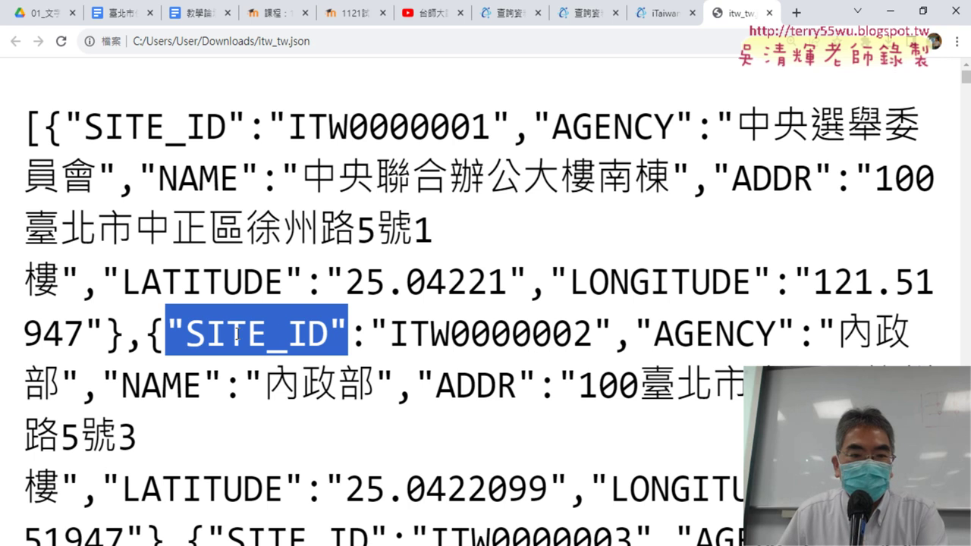
drag(165, 334, 148, 335)
drag(62, 129, 46, 125)
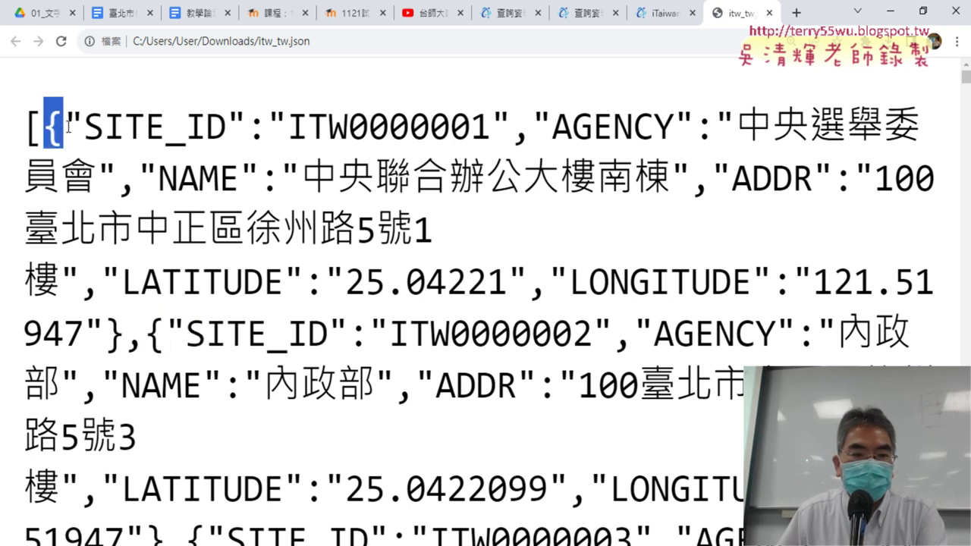
drag(121, 335, 107, 335)
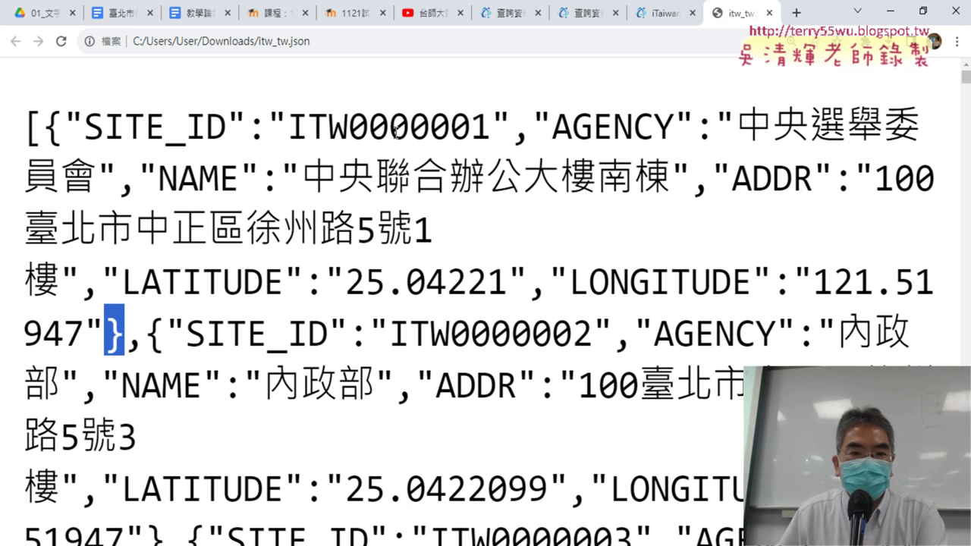
drag(273, 127, 247, 127)
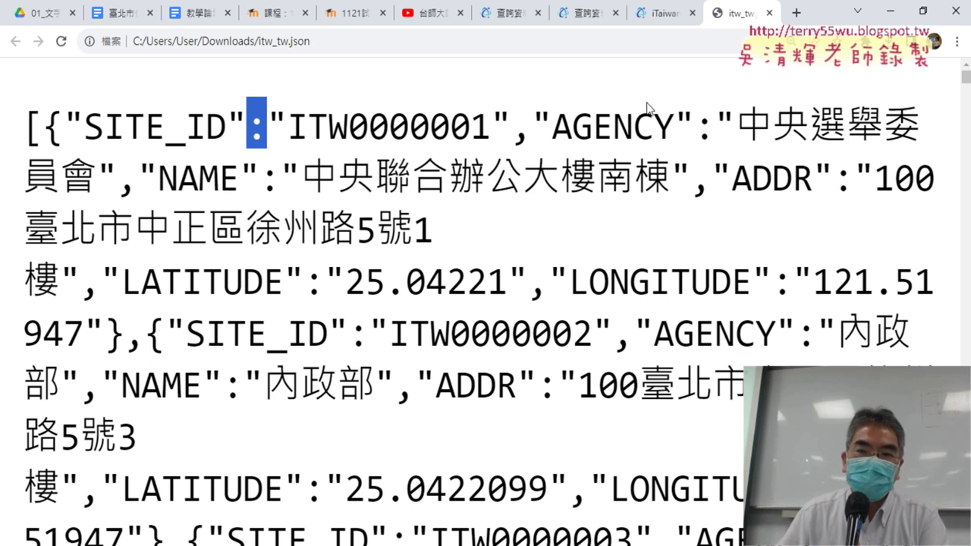
click(769, 13)
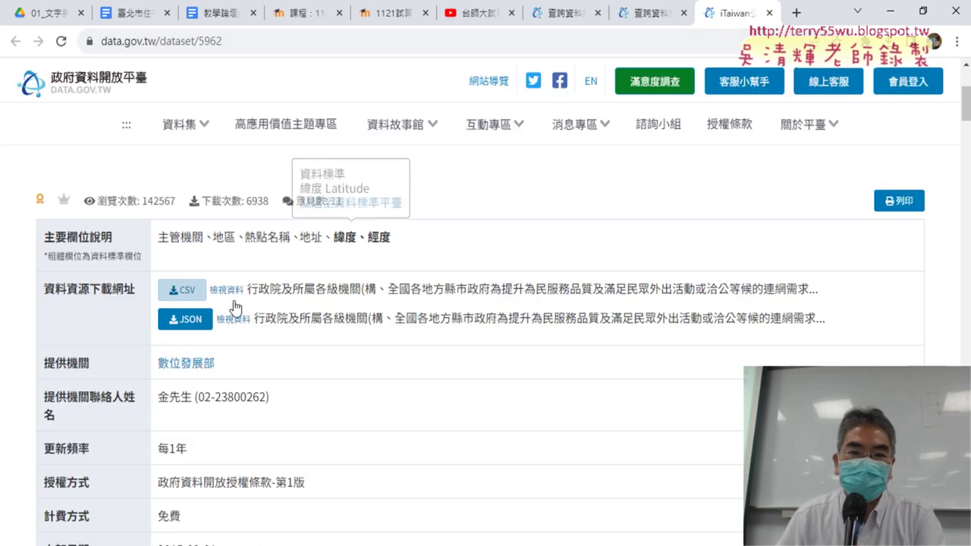
drag(391, 237, 158, 237)
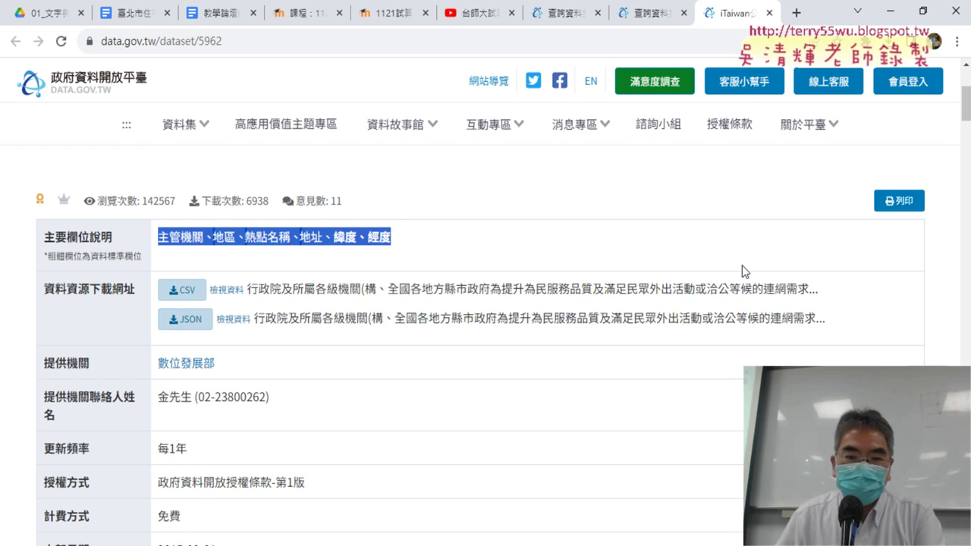
scroll(524, 255, up, 3)
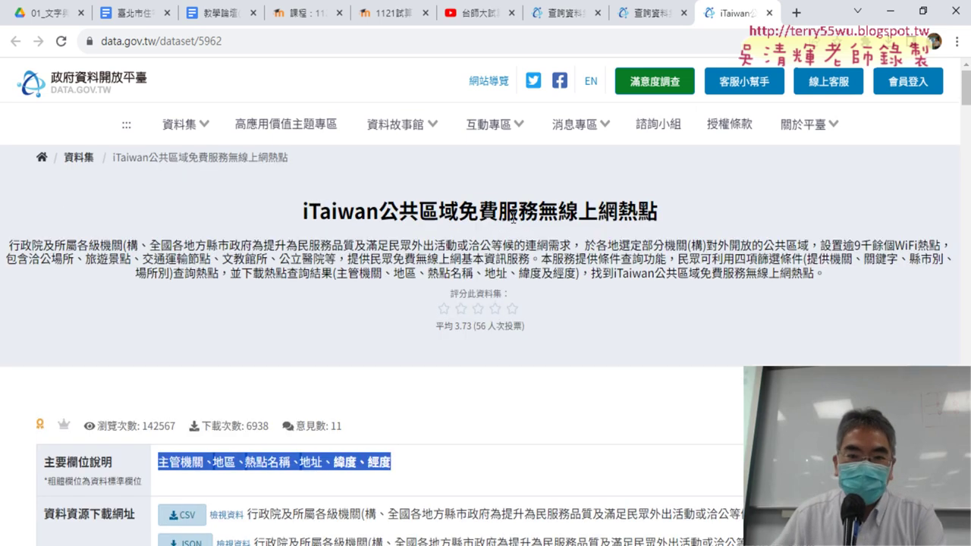
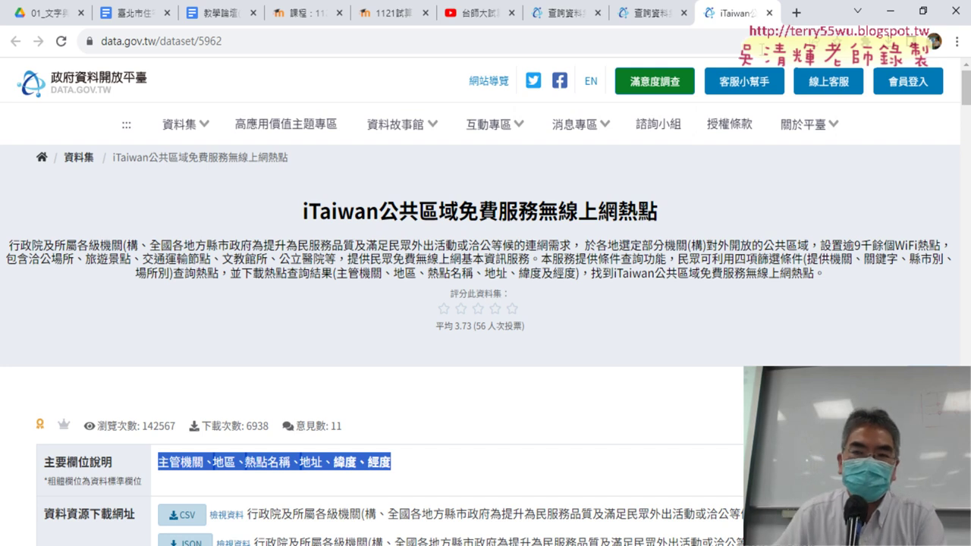
Close the iTaiwan hotspot tab and open the 各鄉鎮市區人口密度 dataset from the search results
click(768, 13)
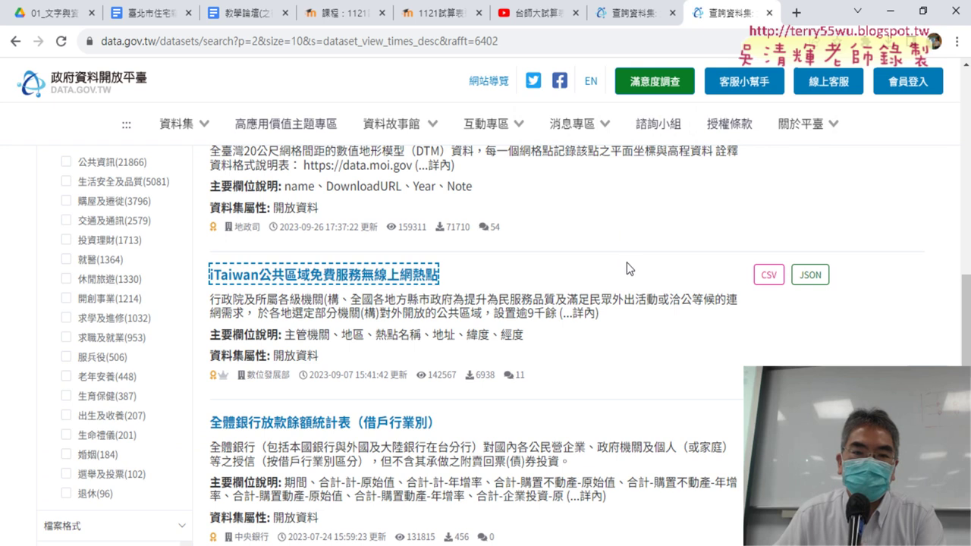
scroll(627, 263, up, 2)
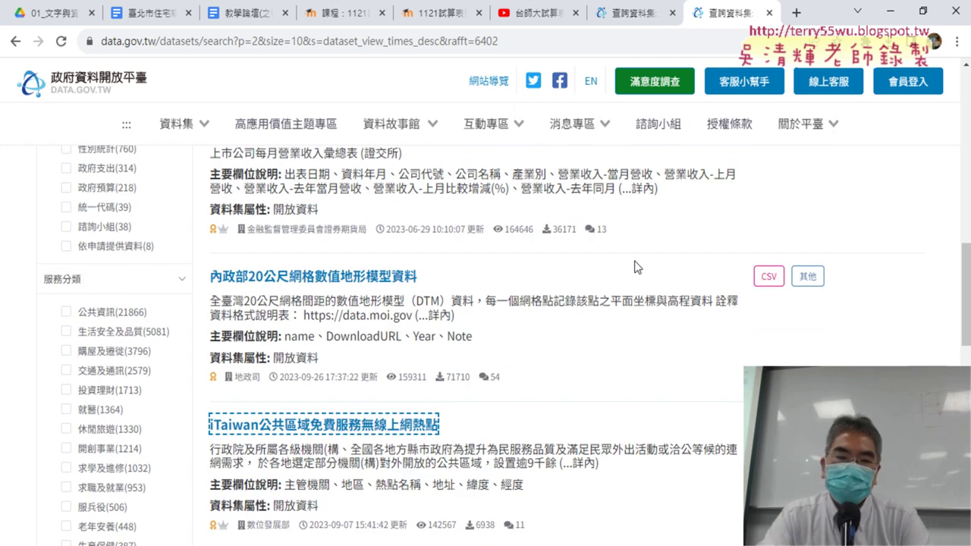
scroll(641, 268, up, 4)
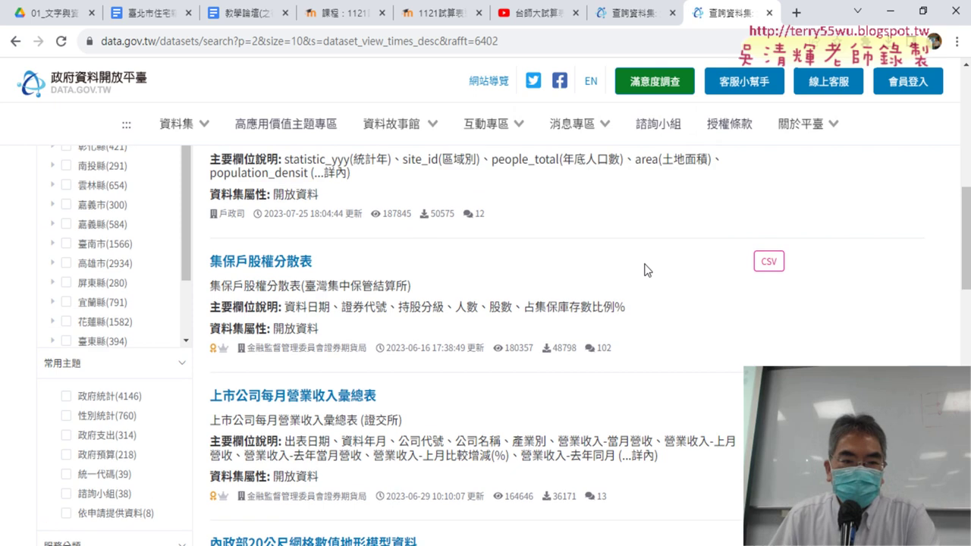
scroll(644, 270, up, 2)
scroll(646, 269, up, 2)
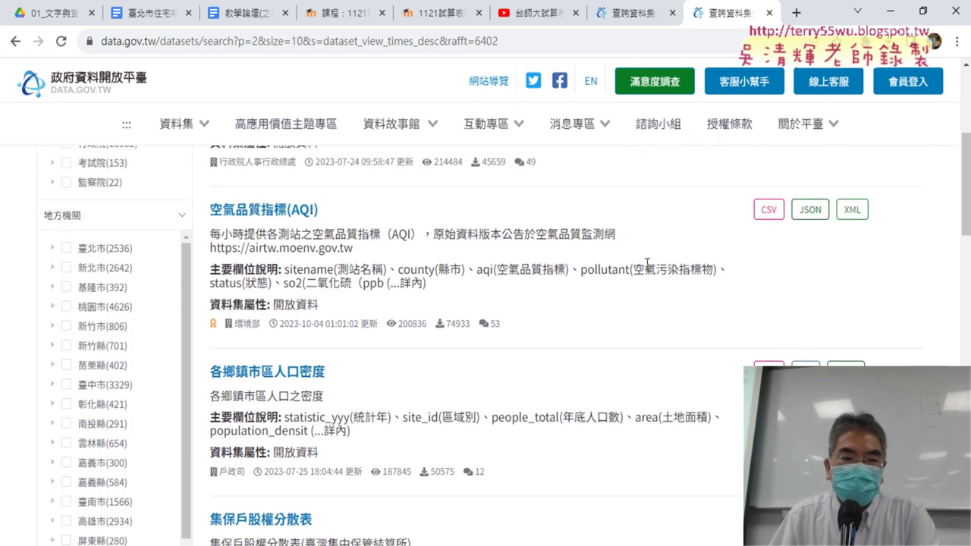
drag(336, 364, 269, 372)
click(337, 373)
Open the 各鄉鎮市區人口密度 dataset page and view the details of its 111 CSV resource
click(295, 375)
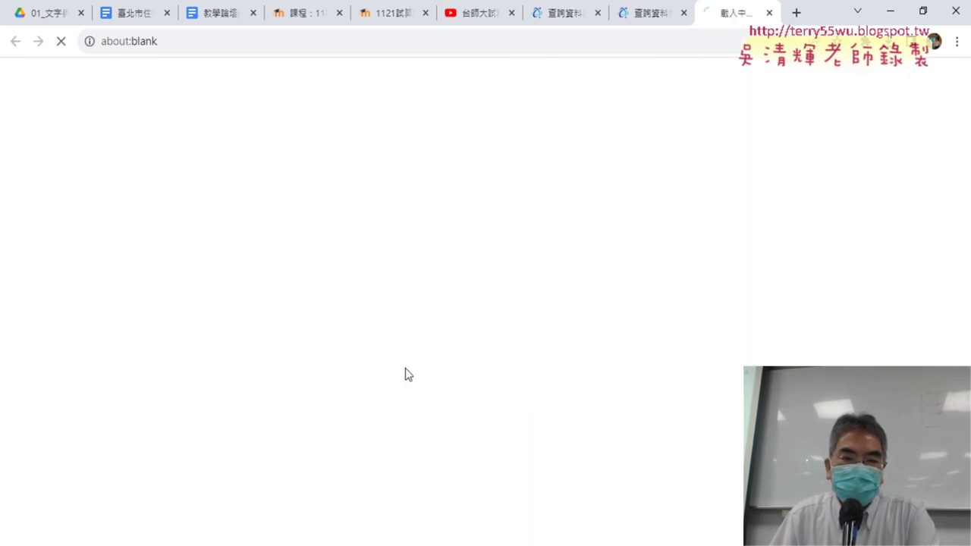
scroll(433, 353, down, 3)
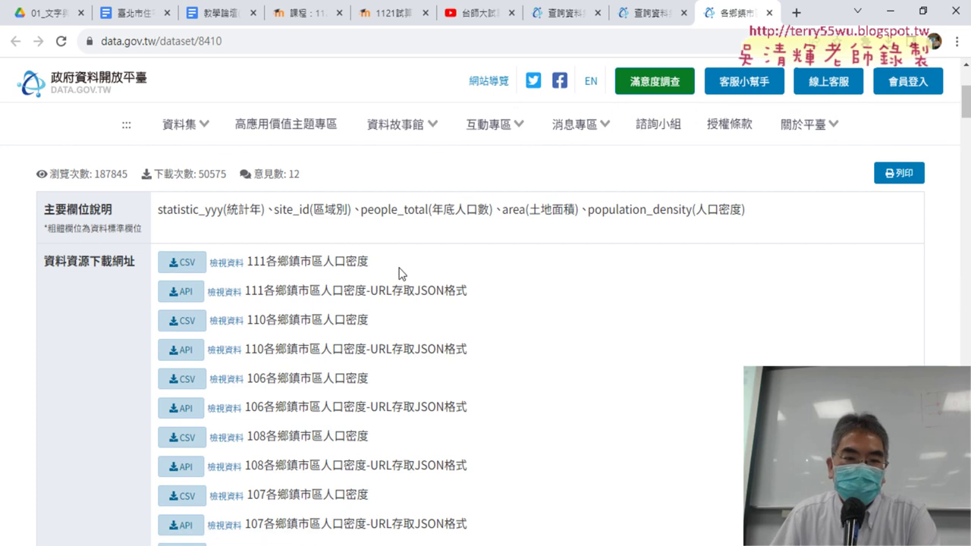
drag(247, 261, 369, 261)
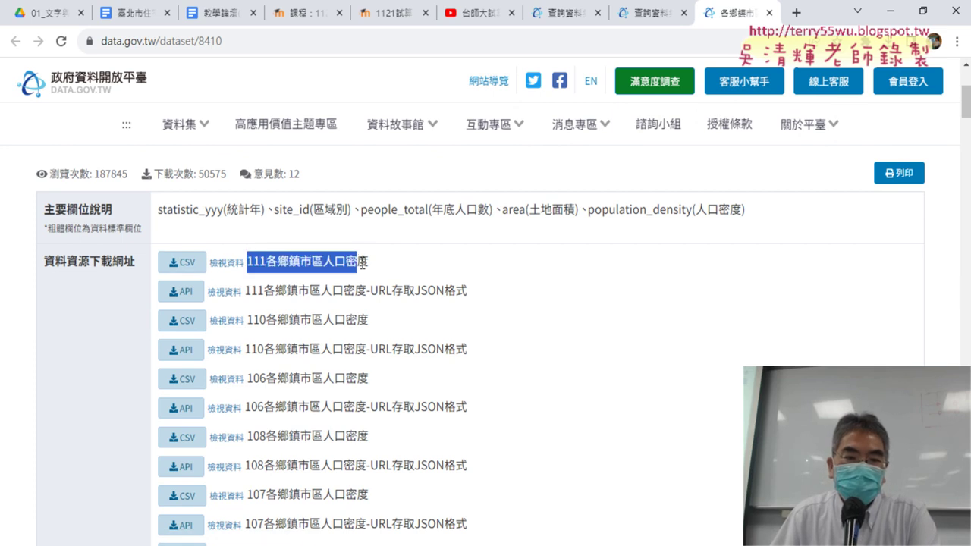
click(226, 262)
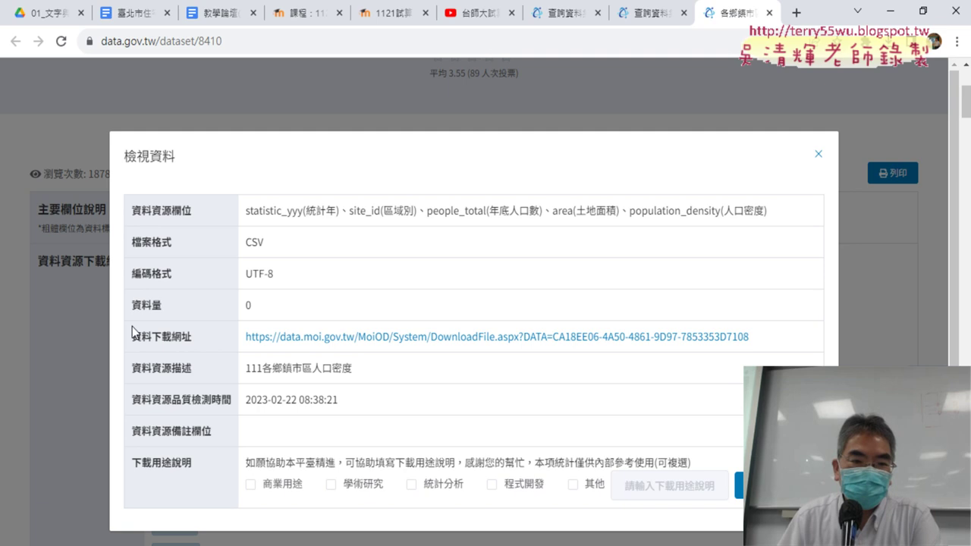
Highlight the resource's UTF-8 encoding, then close the 檢視資料 details
drag(292, 275, 132, 281)
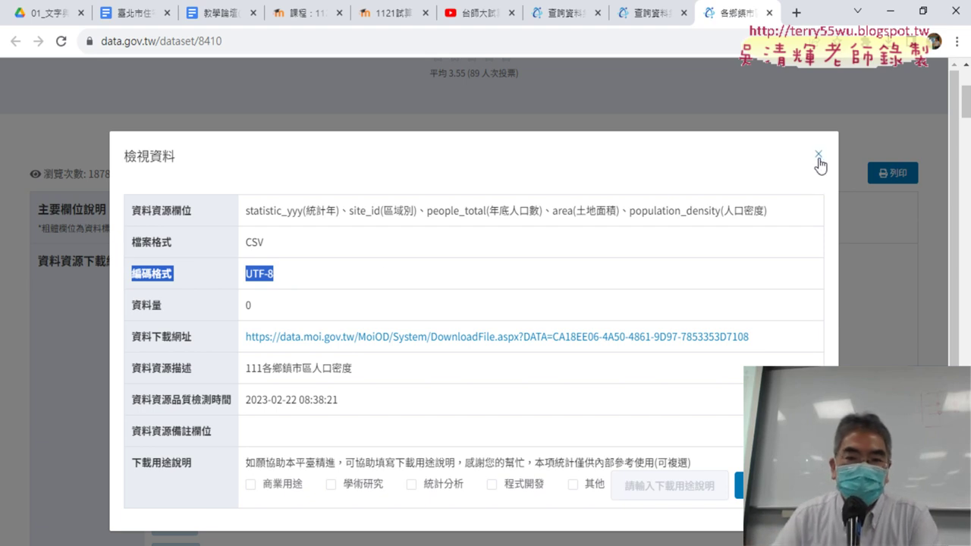
click(818, 154)
Return to the Excel hotspot pivot workbook and show the 資料 (Data) ribbon tools
click(523, 543)
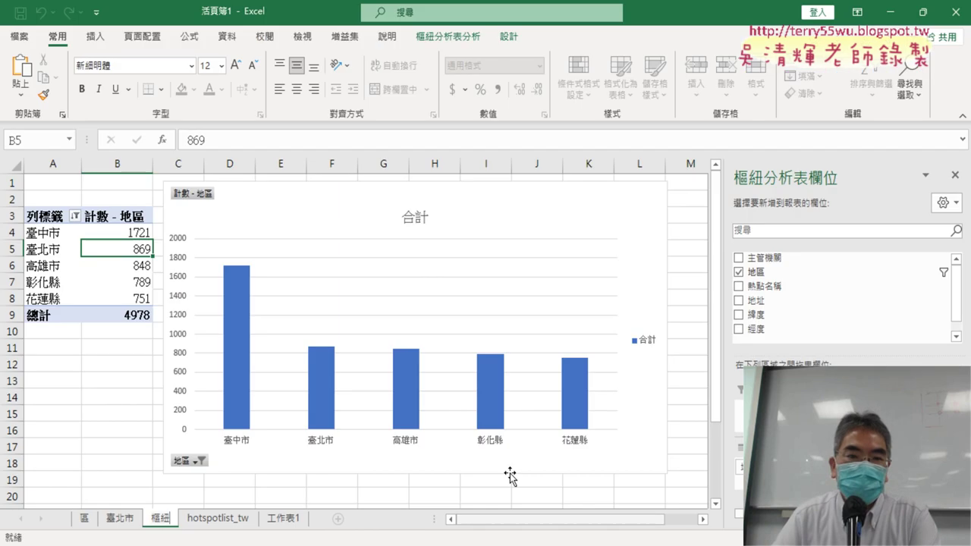
click(235, 39)
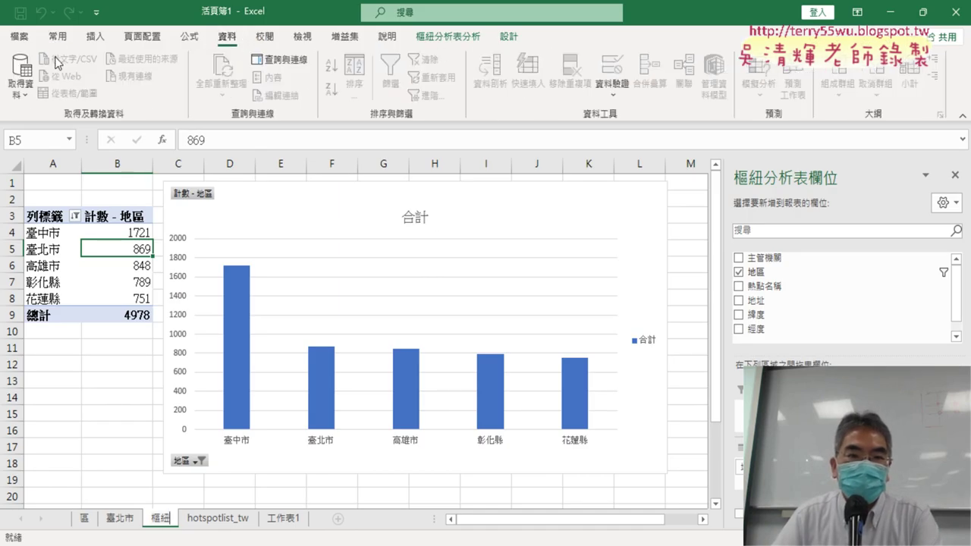